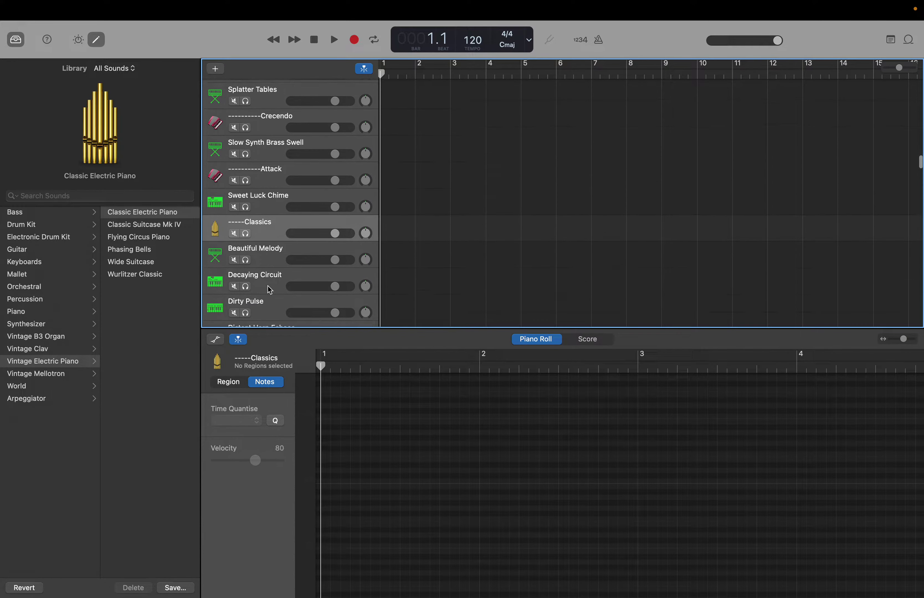
Audition the Beautiful Melody track at C4 and place a duplicate of the Bass section's ----------Diminuendo divider track directly above it, under -----Classics
left_click(256, 277)
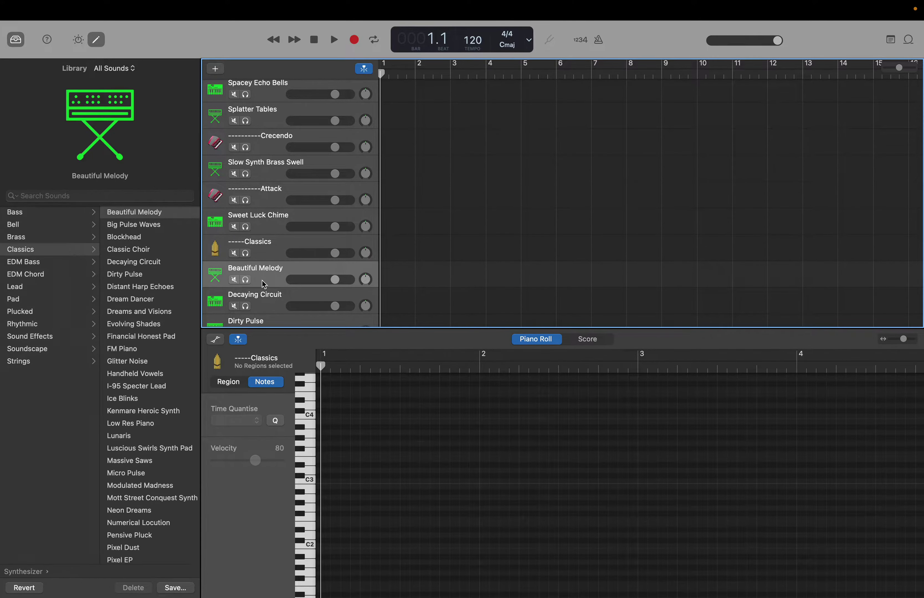
left_click(312, 415)
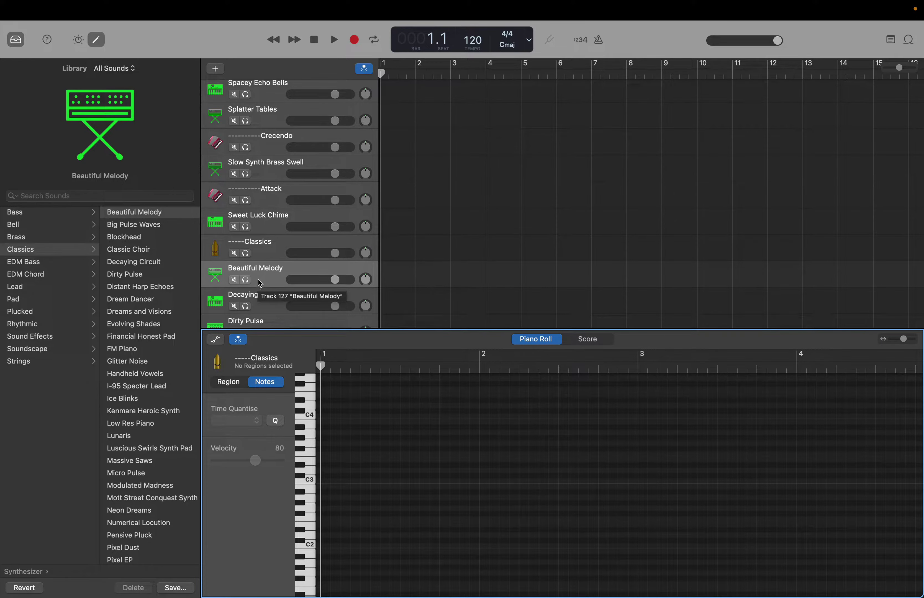
scroll(260, 285, "up", 10)
scroll(262, 283, "up", 10)
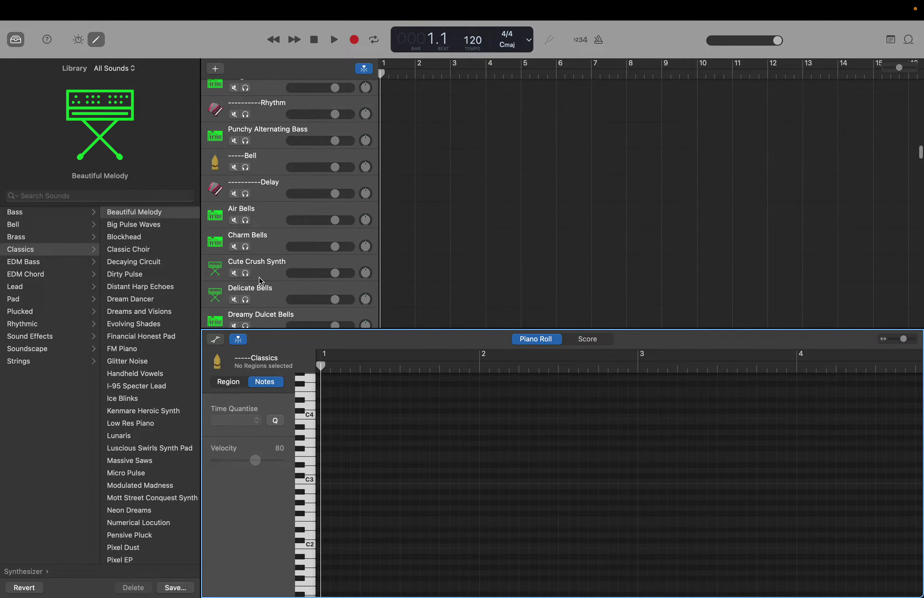
scroll(261, 280, "up", 15)
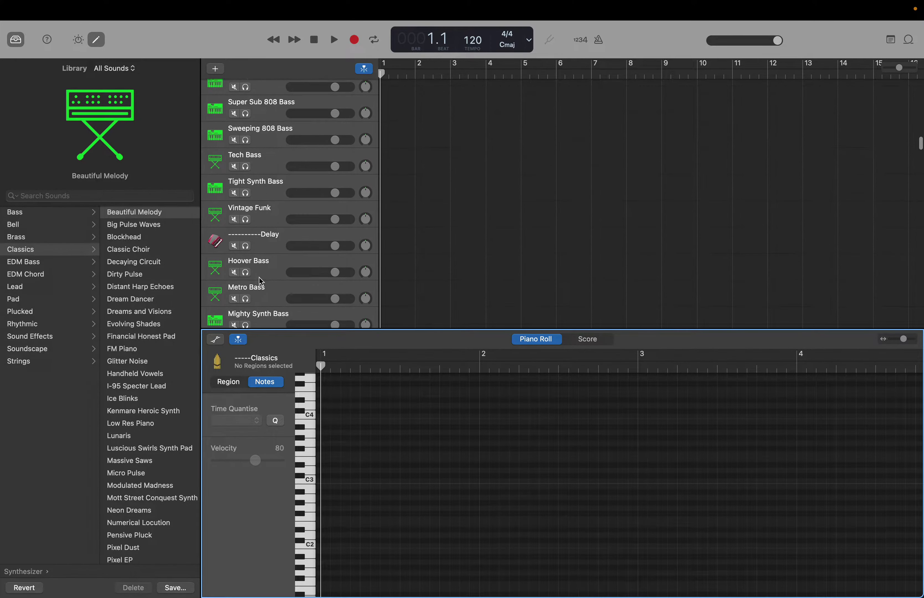
scroll(260, 280, "up", 15)
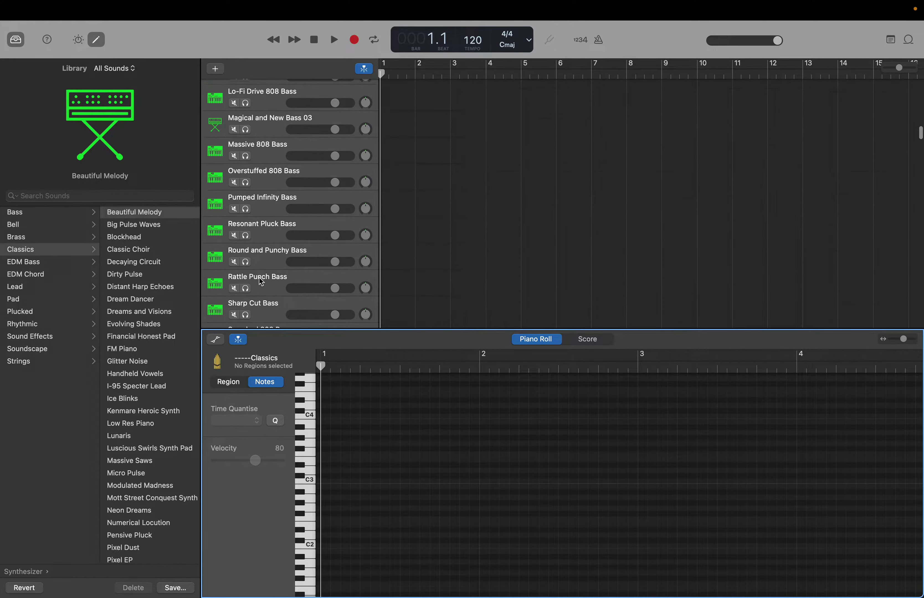
scroll(261, 282, "up", 15)
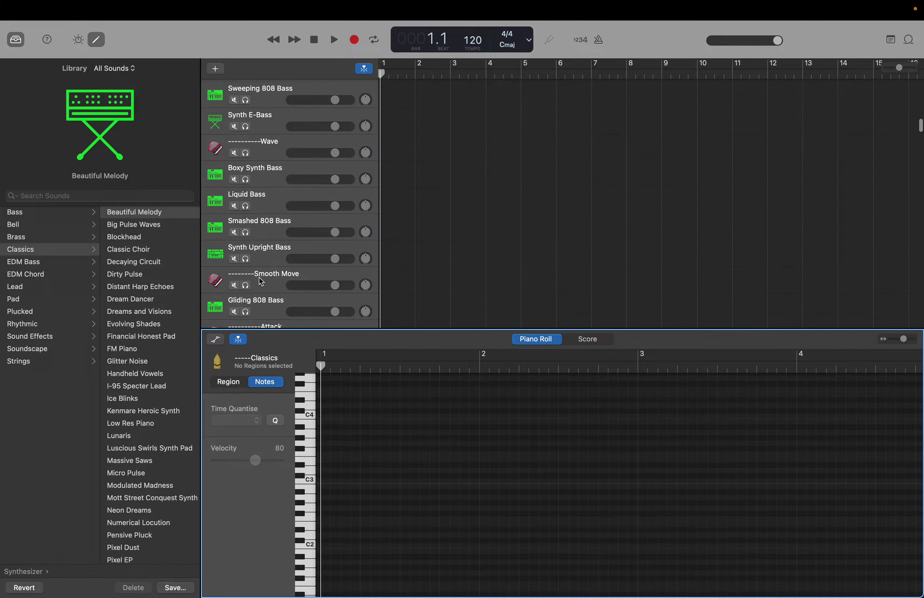
scroll(259, 277, "up", 15)
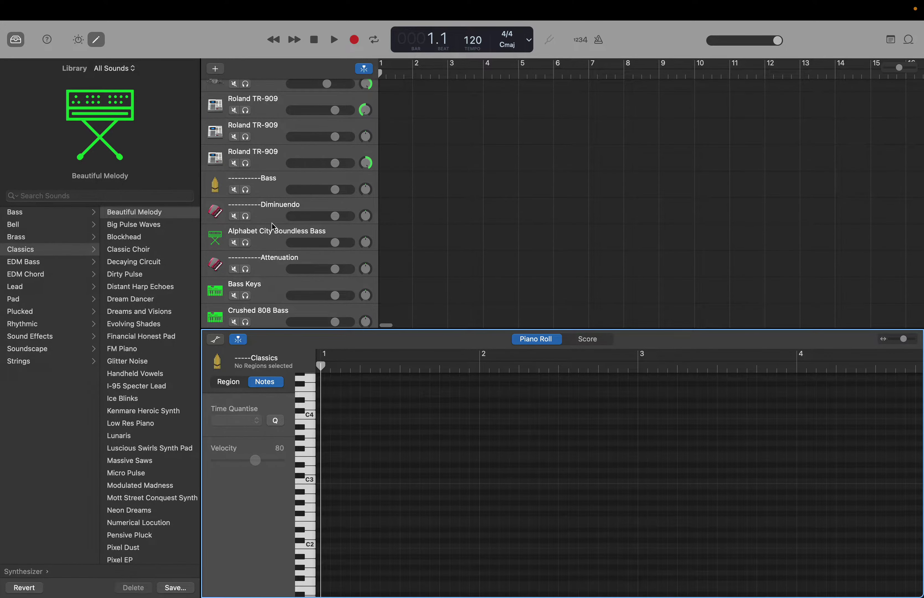
right_click(272, 223)
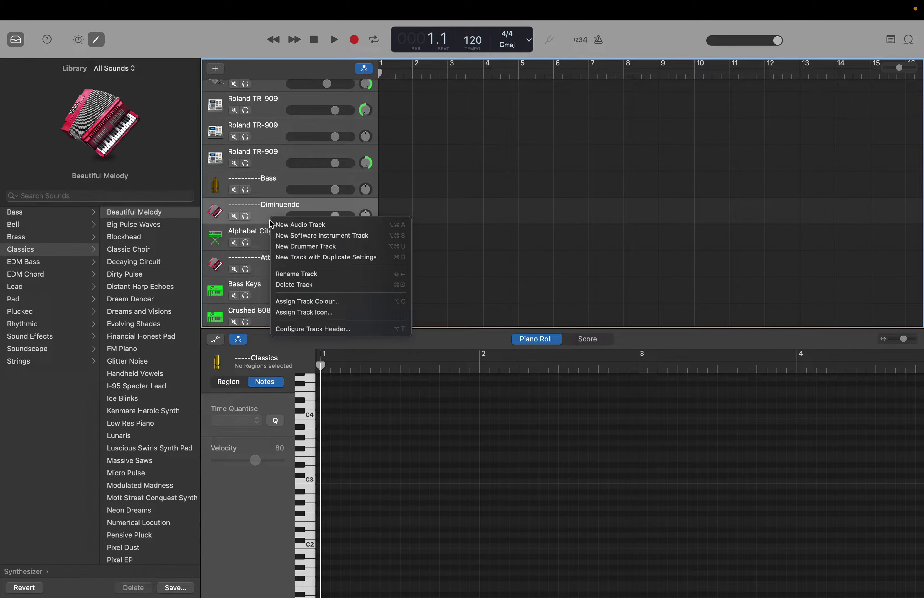
left_click(284, 259)
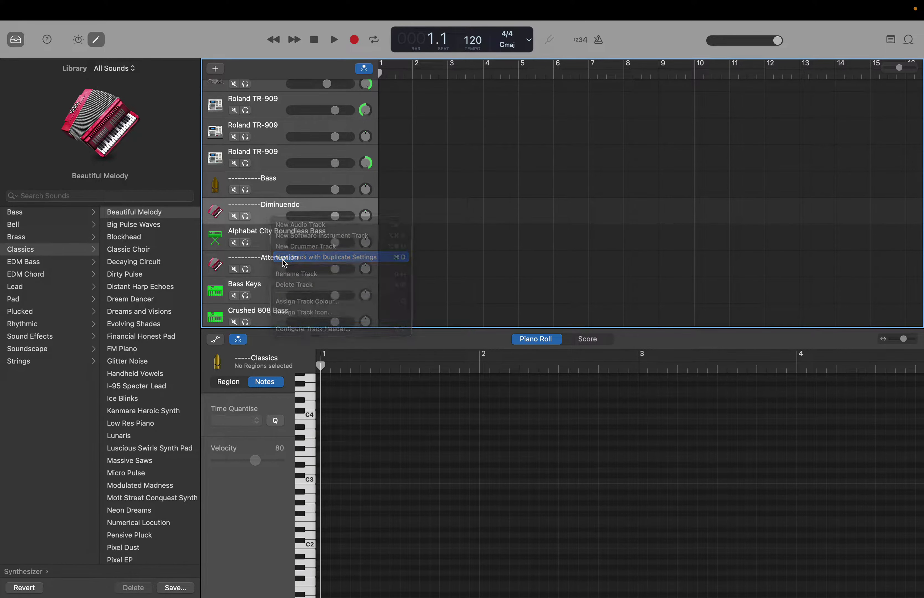
left_click_drag(258, 235, 230, 210)
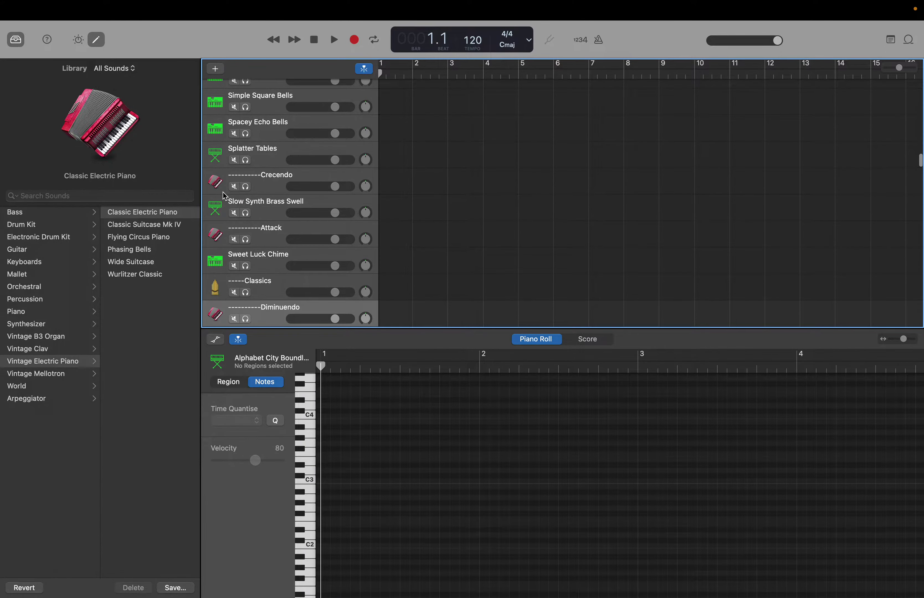
Audition the Decaying Circuit and Dirty Pulse tracks with notes around C4 on the piano roll keyboard
scroll(240, 241, "down", 2)
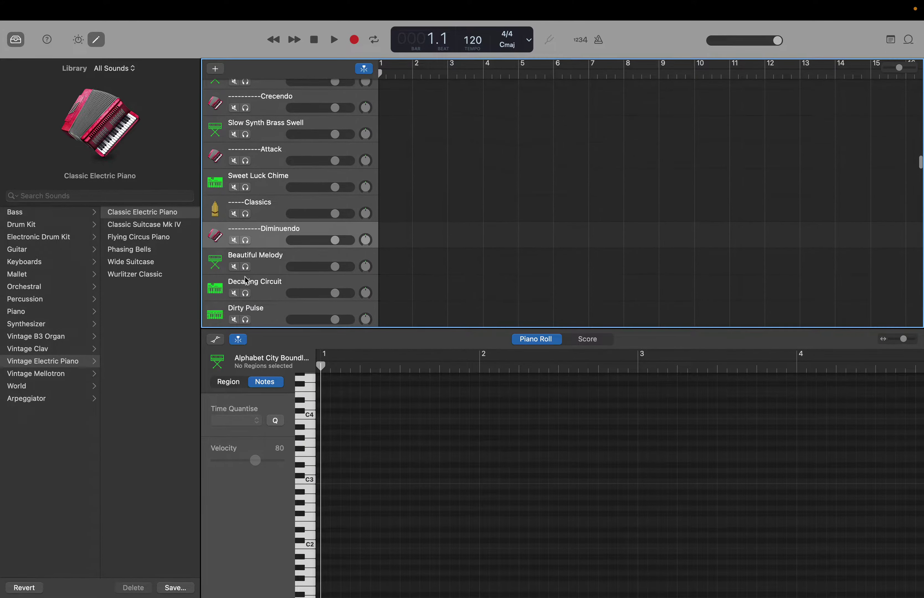
scroll(253, 272, "down", 1)
left_click(266, 276)
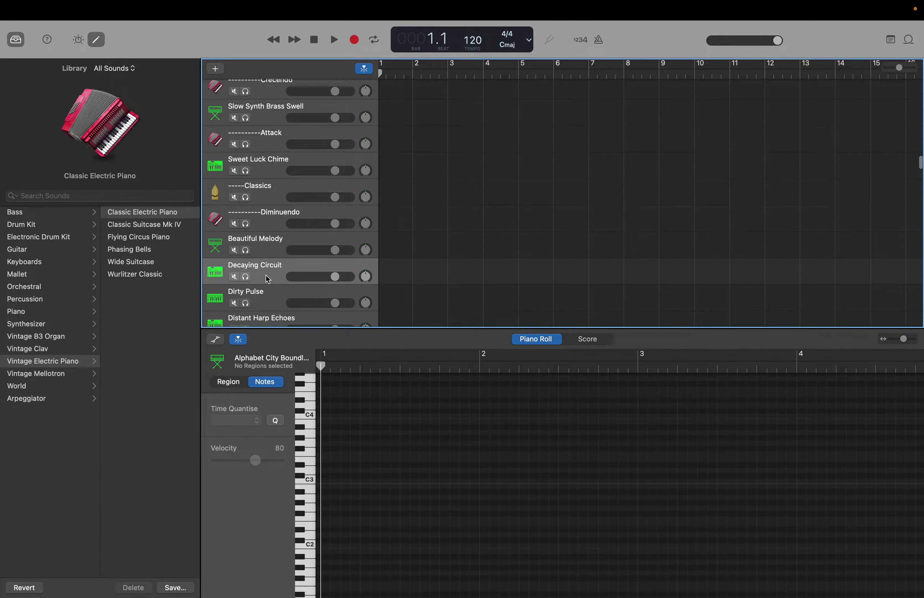
left_click(311, 423)
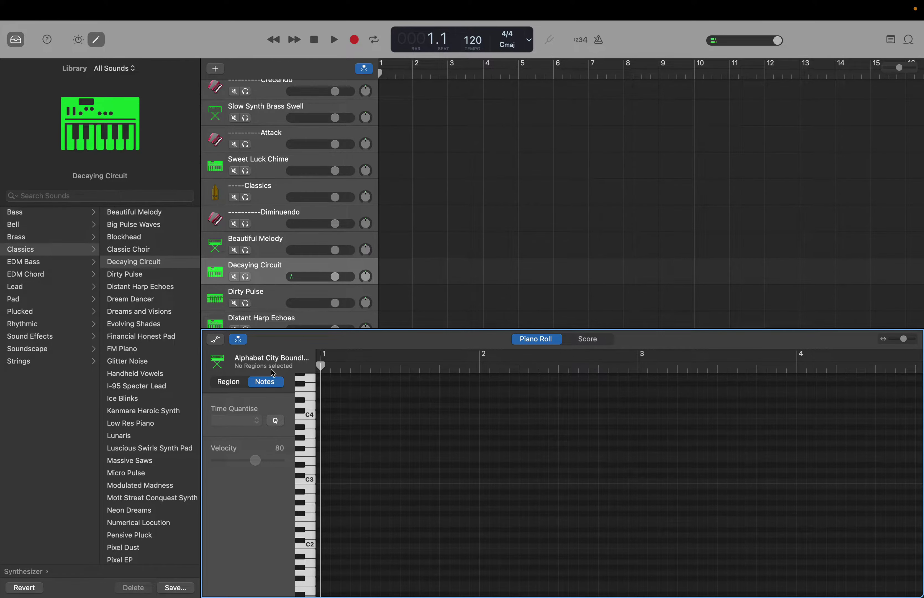
left_click(263, 305)
scroll(262, 305, "down", 1)
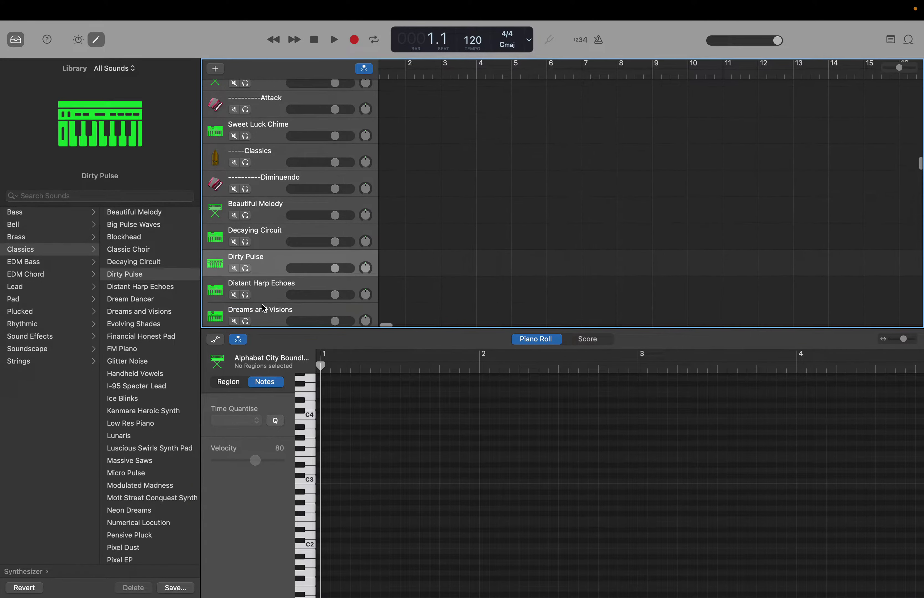
left_click(309, 418)
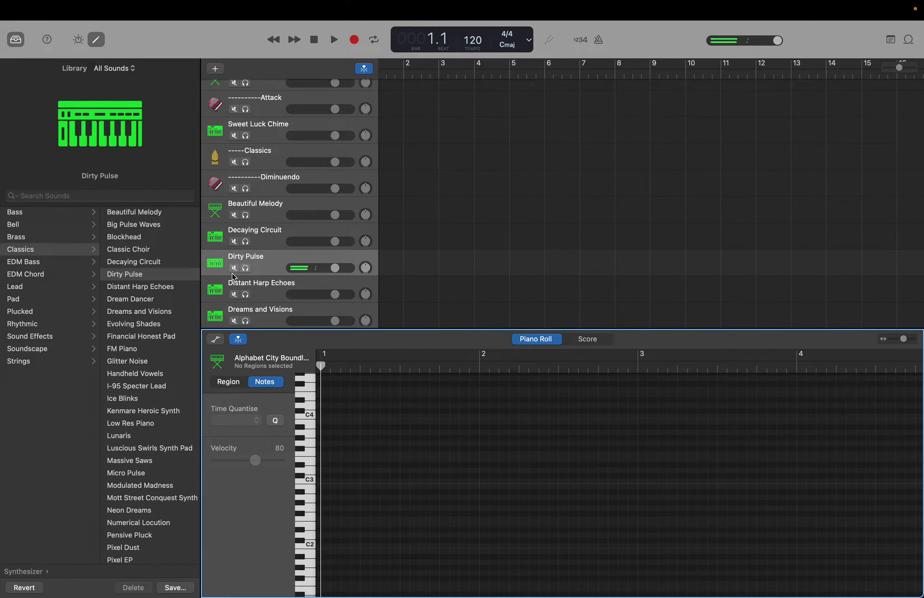
Add a new software instrument track below Decaying Circuit and give it the red accordion icon
right_click(265, 267)
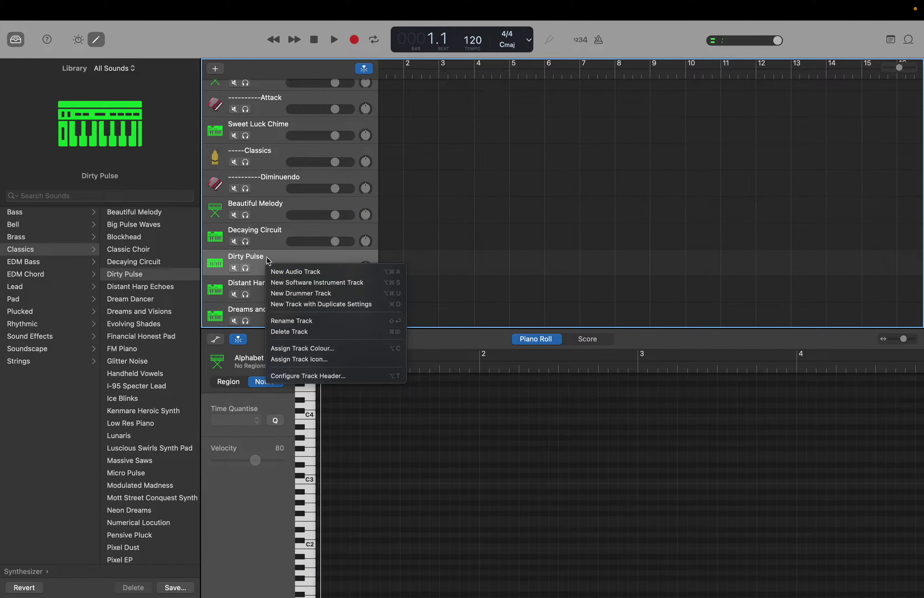
right_click(263, 239)
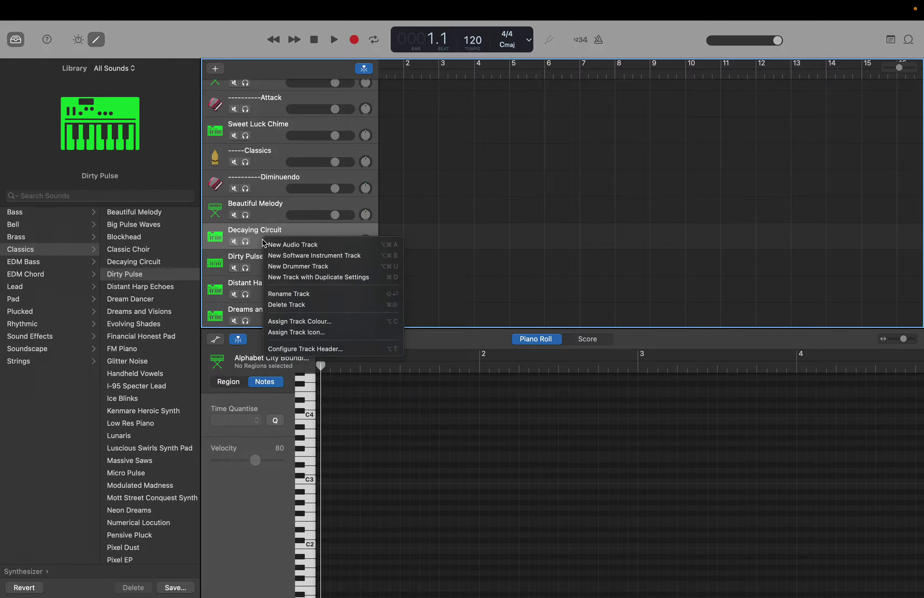
left_click(275, 256)
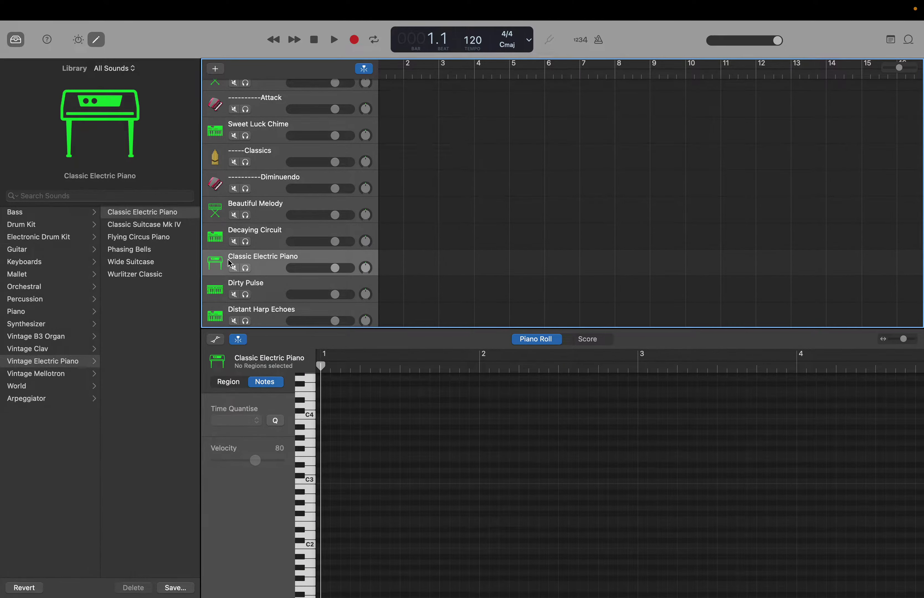
left_click(222, 266)
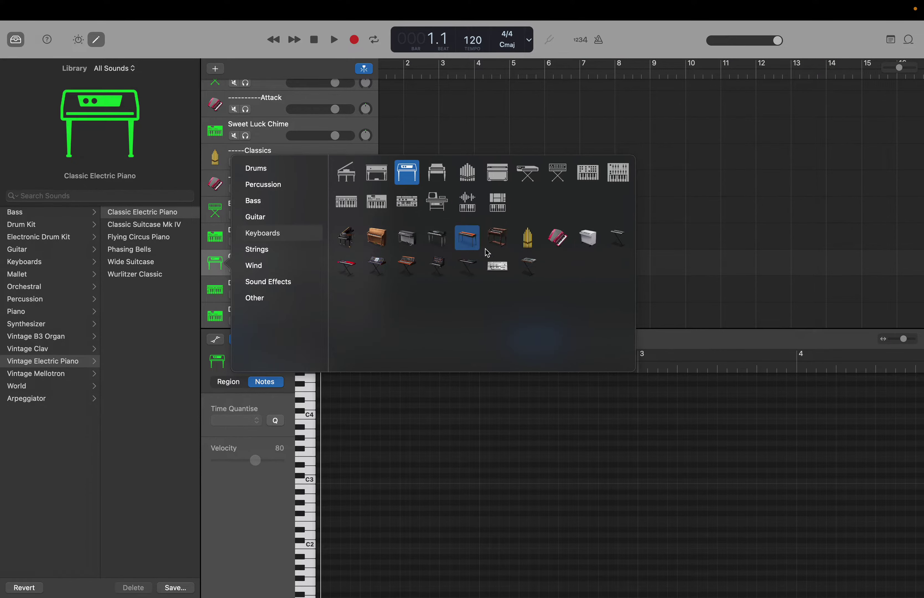
left_click(521, 240)
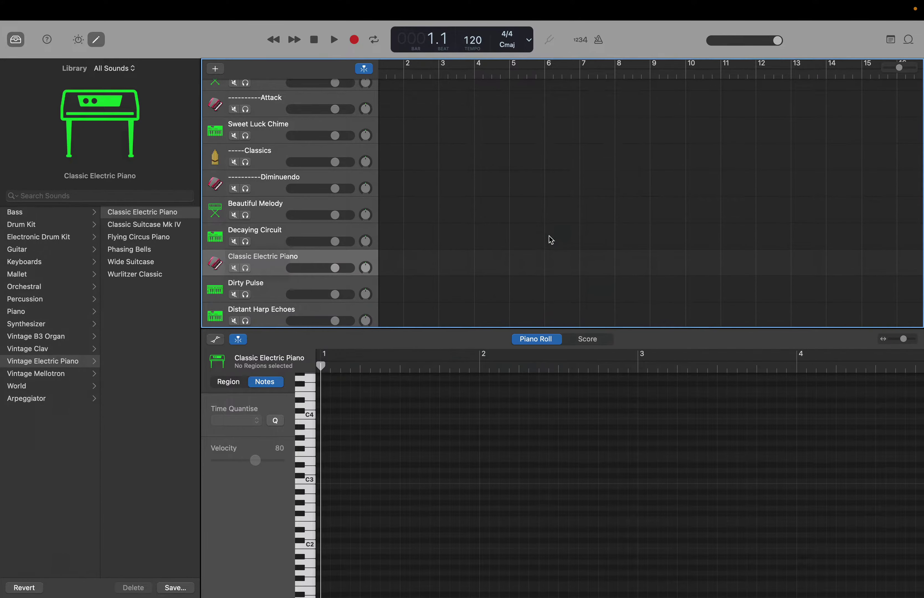
Rename the new Classic Electric Piano track below Decaying Circuit as "----------Delay"
double_click(281, 257)
type("--")
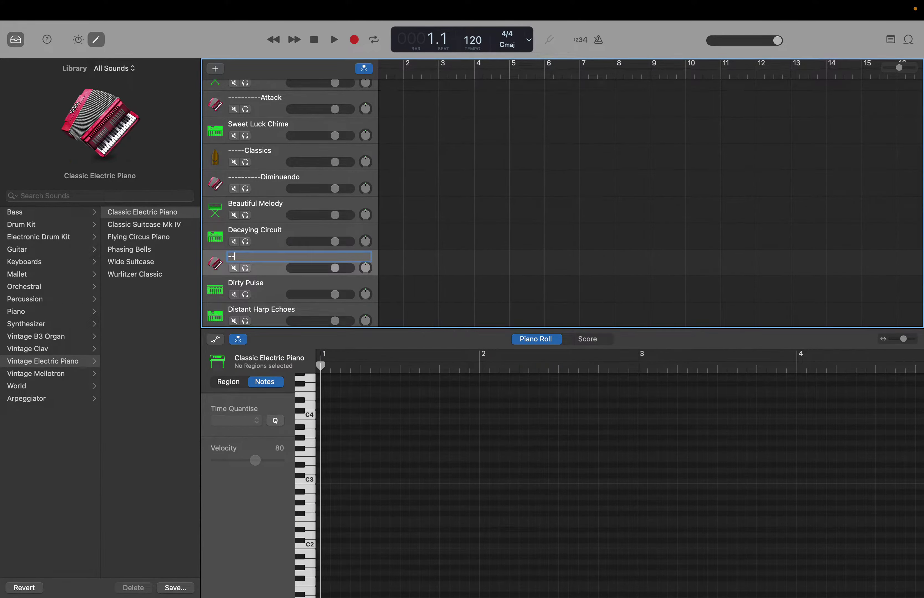
type("--------Delay")
key("Return")
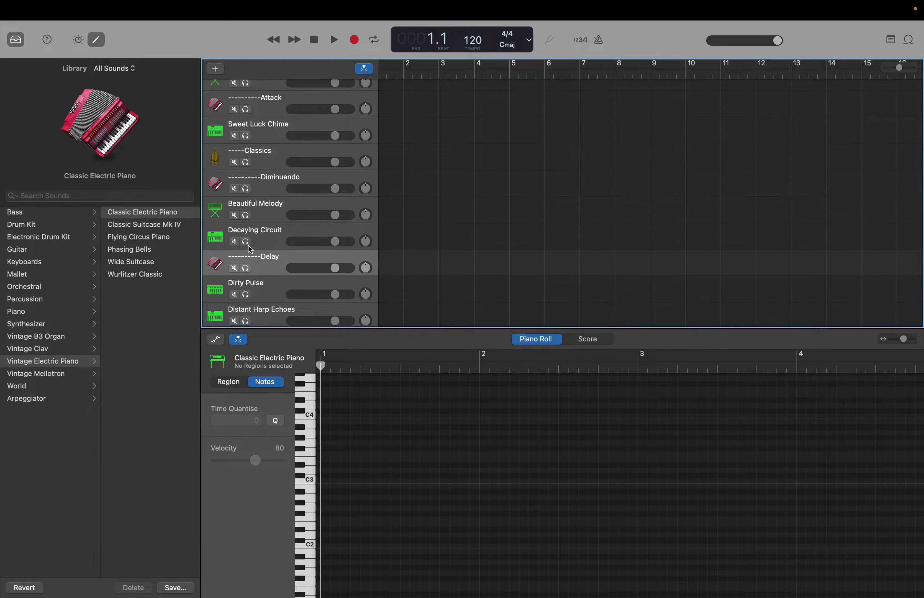
Audition the Distant Harp Echoes and Dreams and Visions tracks with notes around C4
scroll(274, 303, "down", 3)
left_click(272, 286)
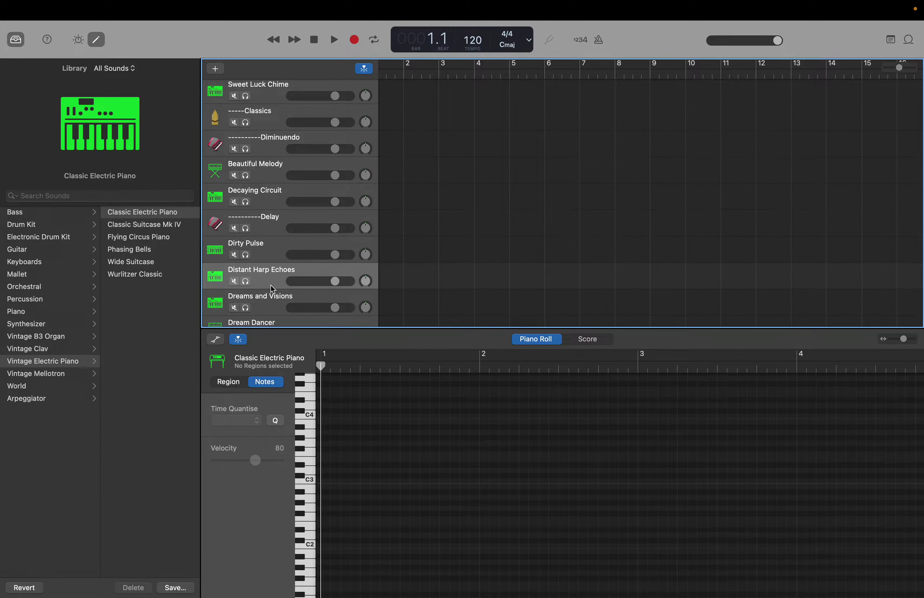
left_click(309, 421)
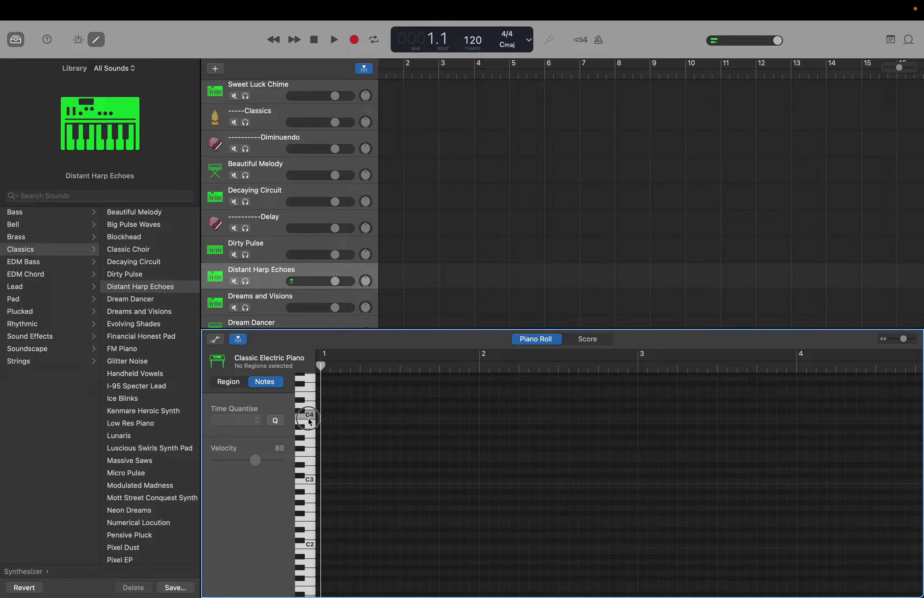
left_click(267, 312)
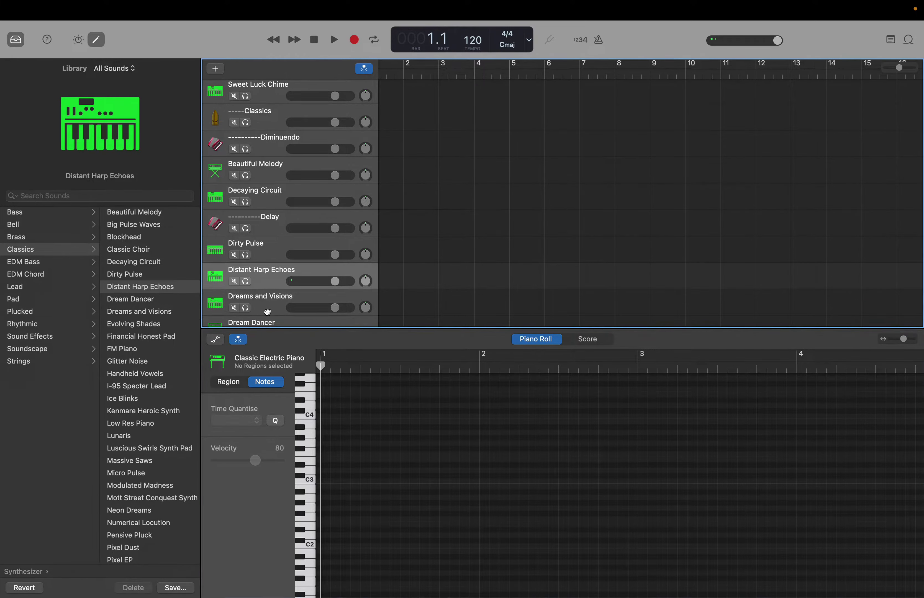
left_click(307, 414)
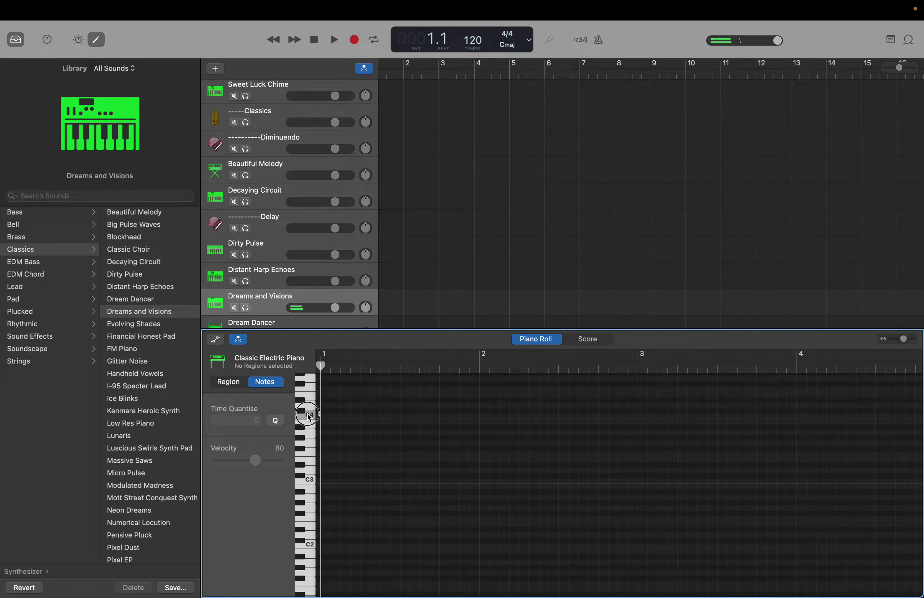
left_click(307, 415)
Add a new software instrument track below Distant Harp Echoes and give it the red accordion icon
left_click(256, 277)
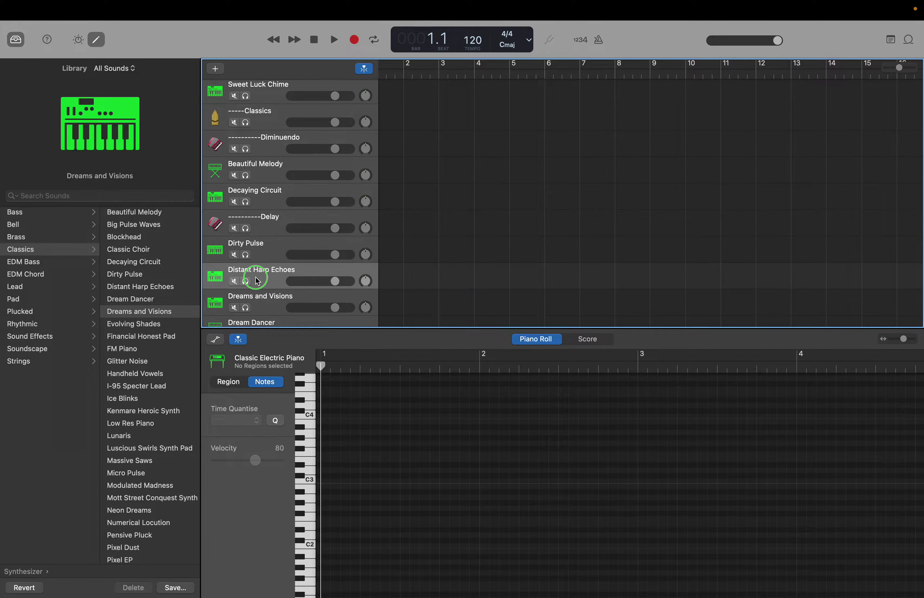
right_click(256, 277)
left_click(273, 296)
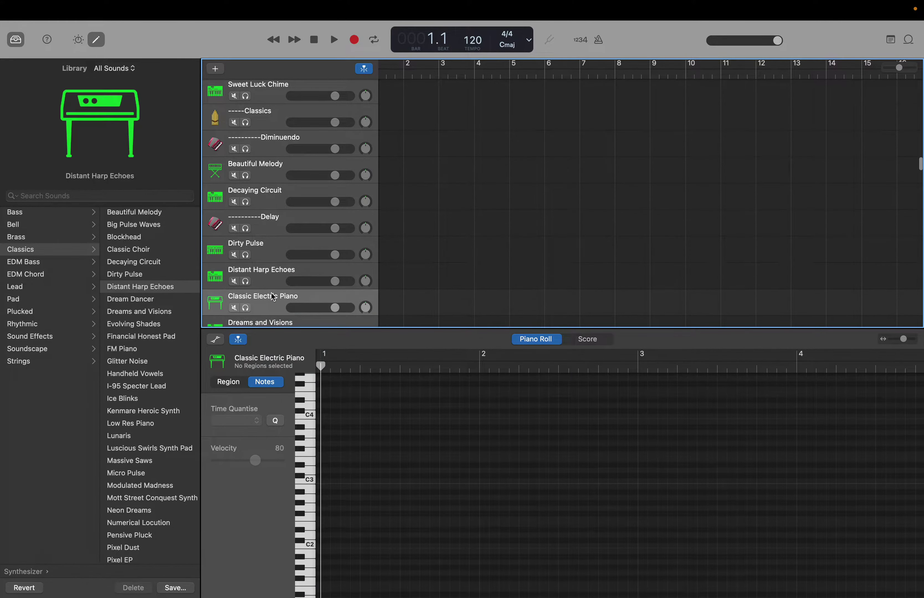
left_click(213, 304)
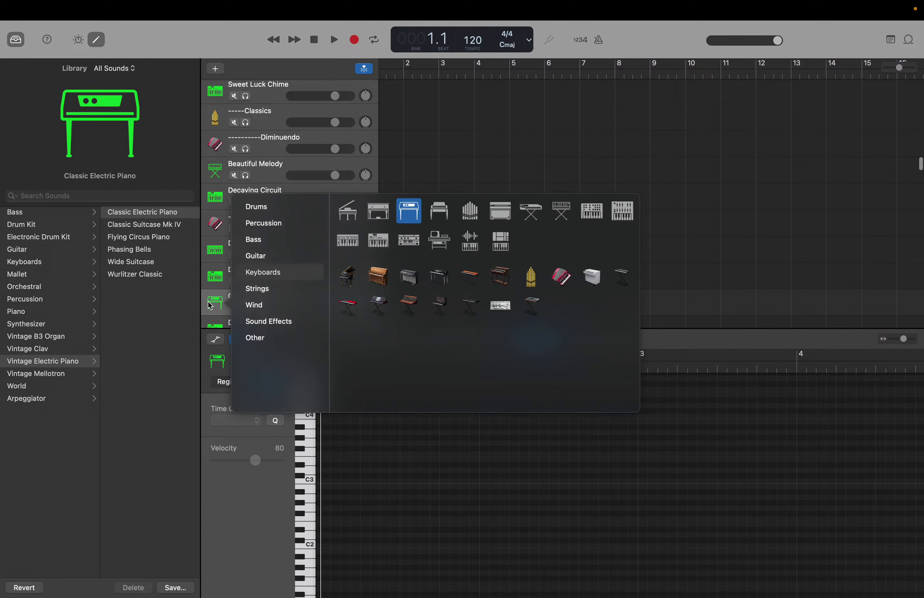
left_click(548, 277)
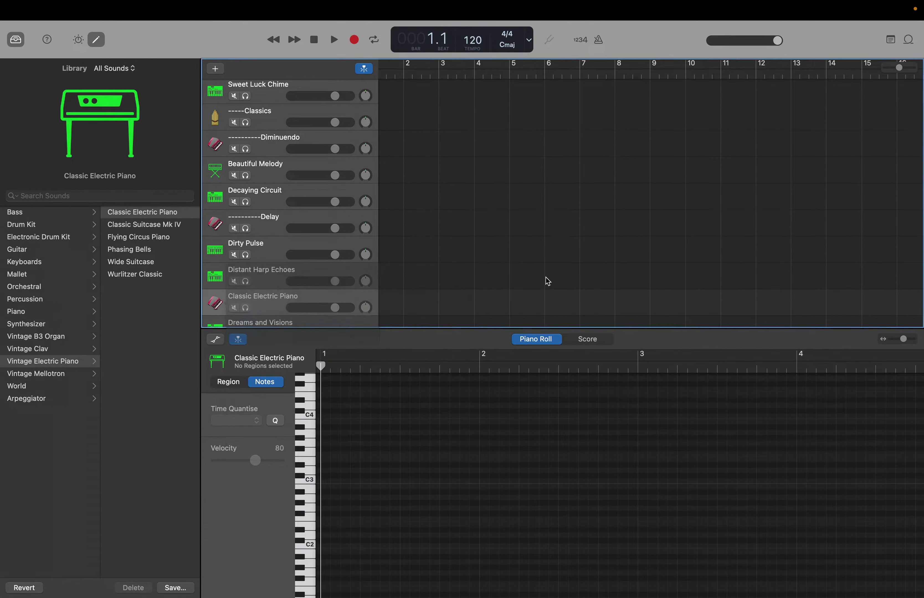
Rename the new Classic Electric Piano track below Distant Harp Echoes as "----------Attack"
double_click(279, 297)
type("----")
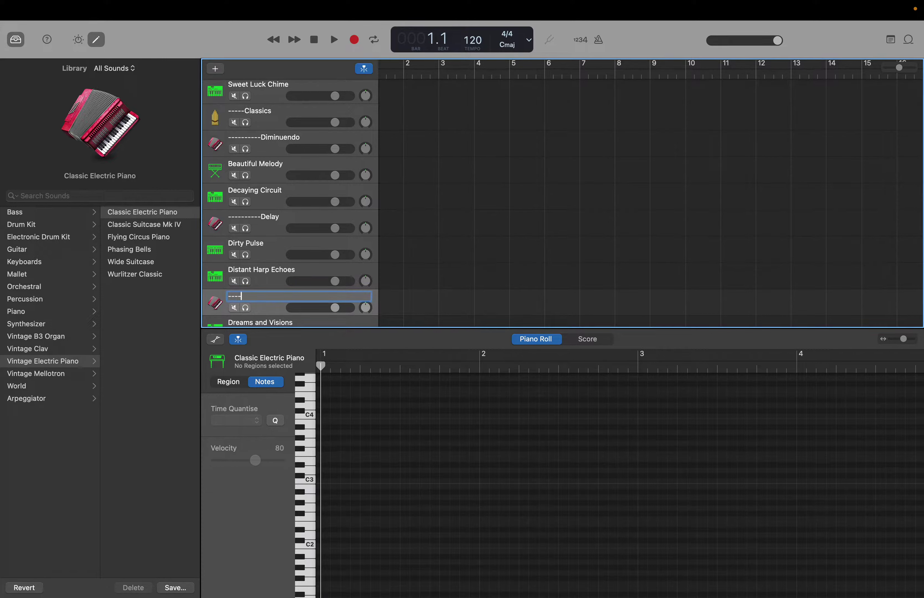
type("------Attack")
key("Return")
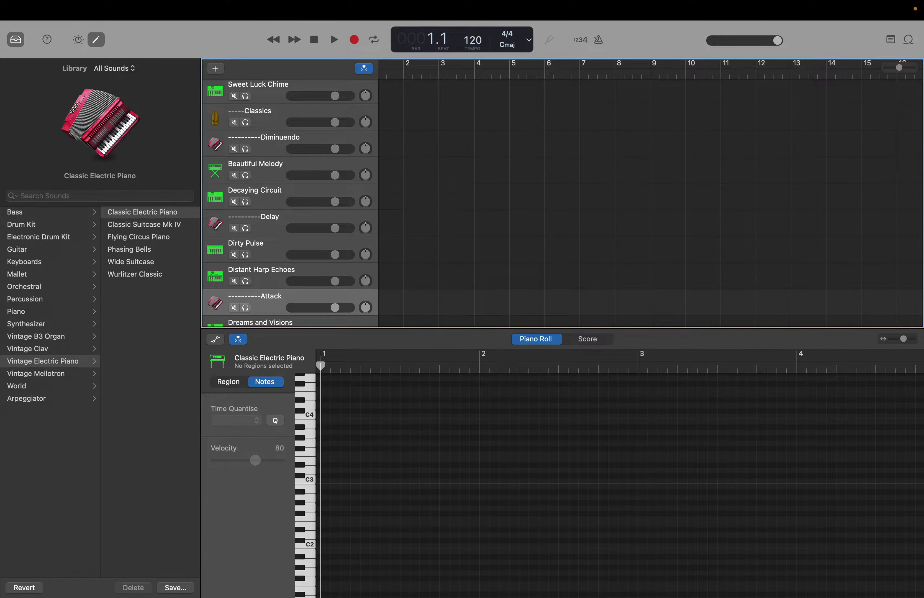
Audition the Dream Dancer track by playing C4 repeatedly on the piano roll keyboard
scroll(269, 299, "down", 3)
left_click(260, 300)
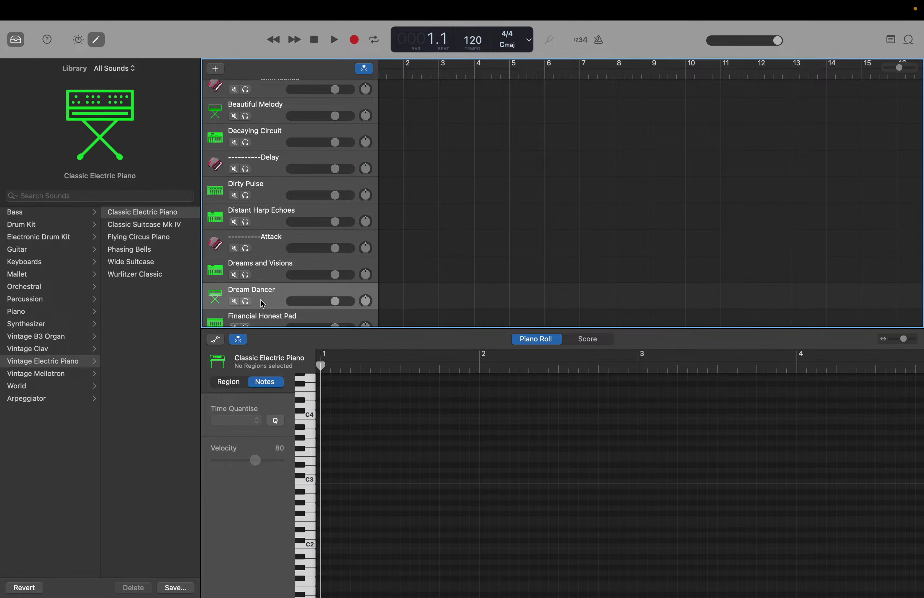
left_click(310, 418)
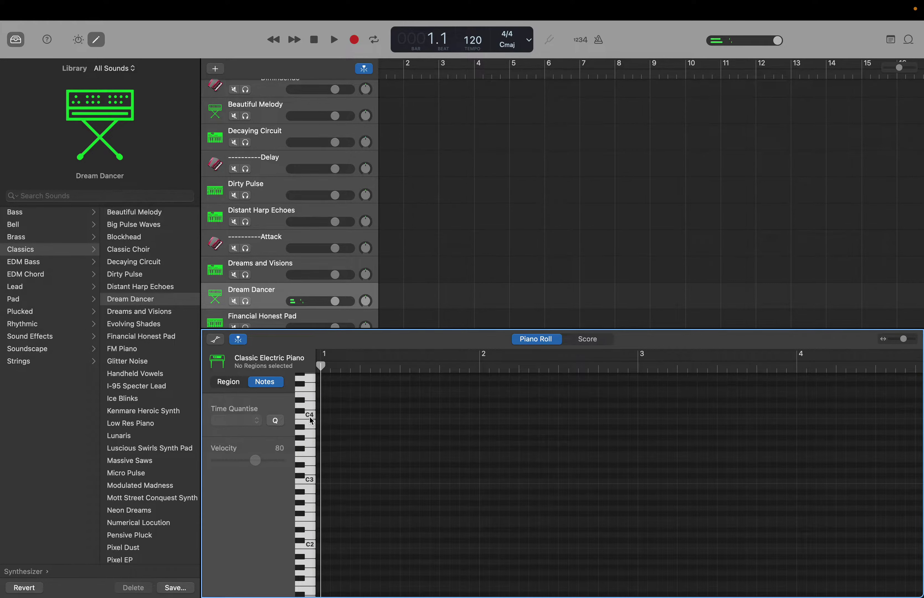
left_click(310, 417)
scroll(256, 307, "down", 2)
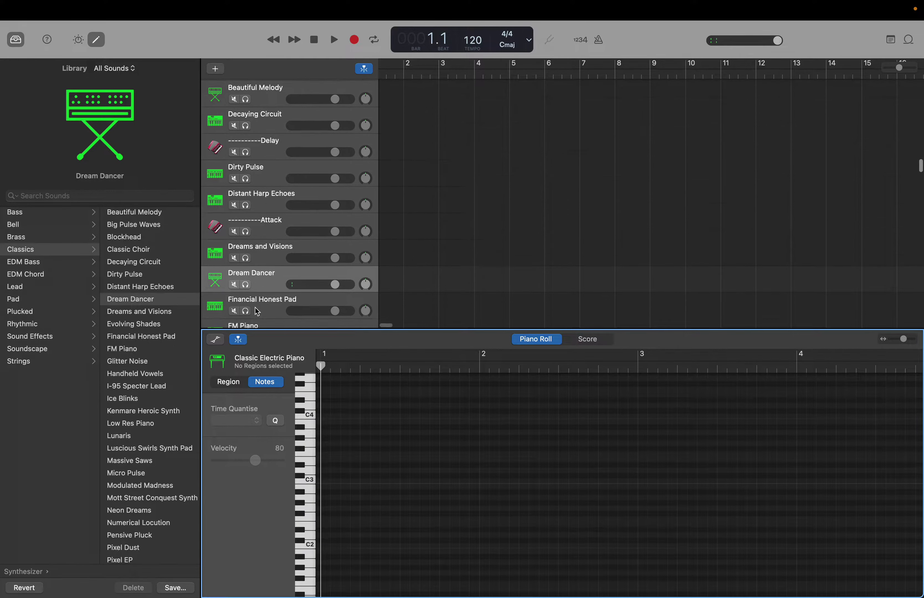
Audition the Financial Honest Pad track by playing C4 repeatedly on the piano roll keyboard
left_click(274, 294)
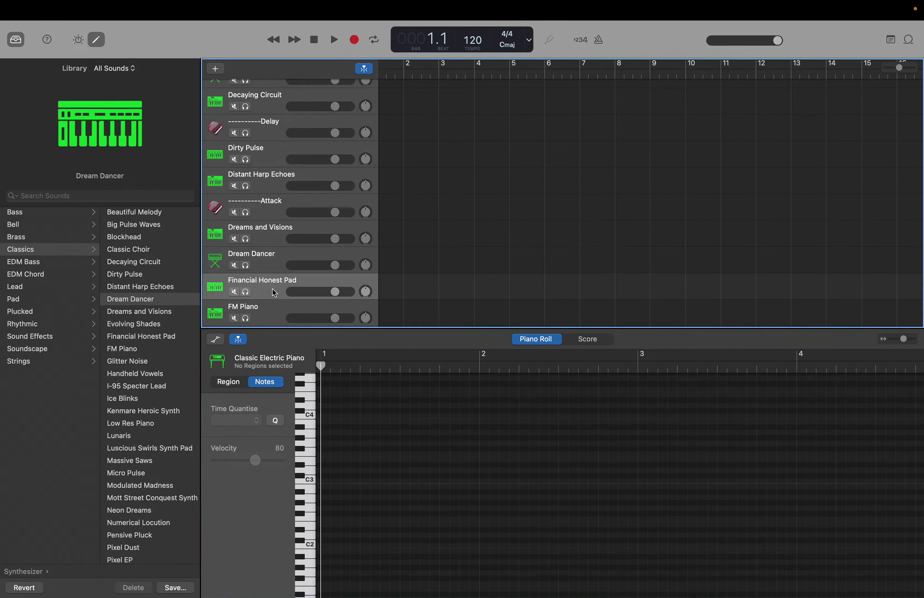
left_click(310, 414)
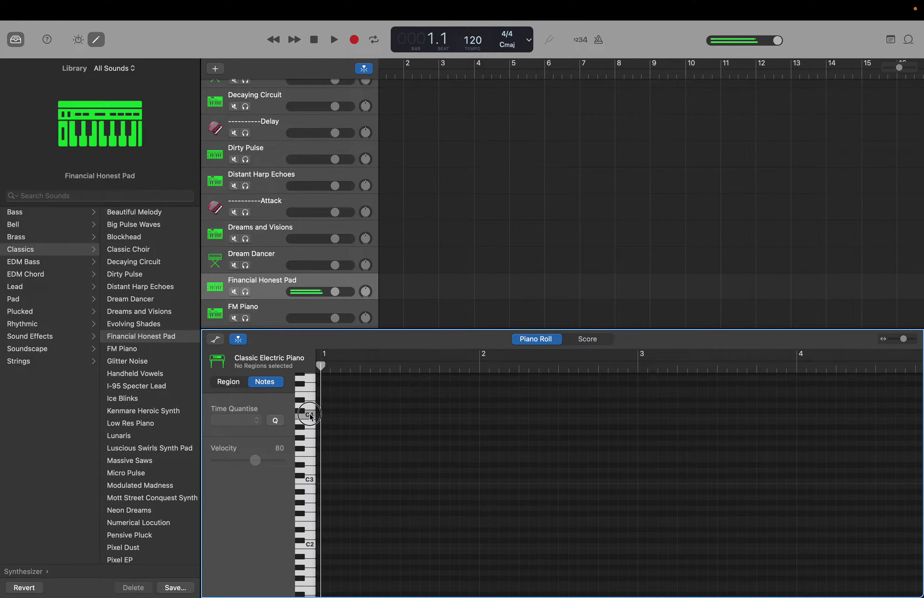
left_click(310, 414)
left_click(310, 414)
left_click_drag(310, 414, 310, 414)
Add a new software instrument track below Dream Dancer and give it the red accordion icon
right_click(262, 259)
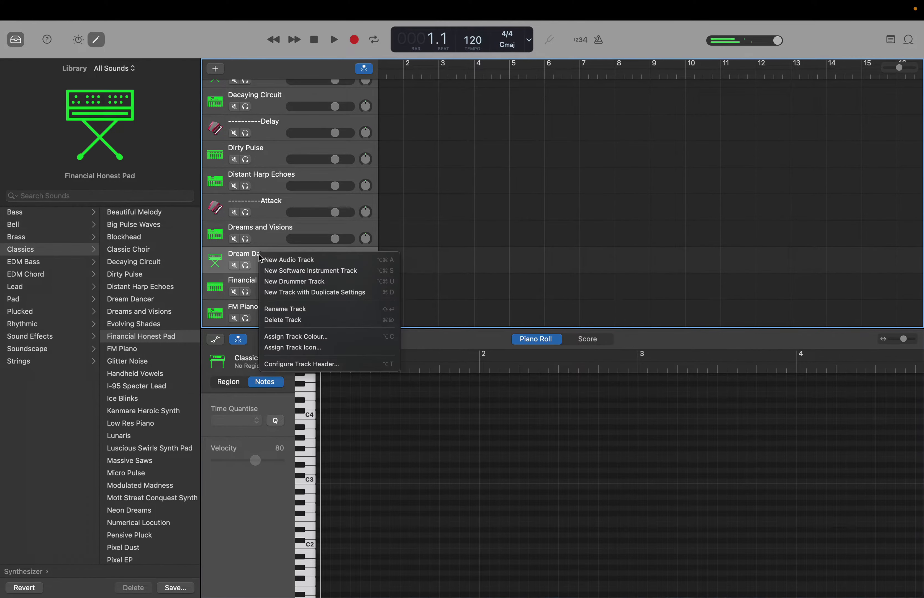
left_click(275, 271)
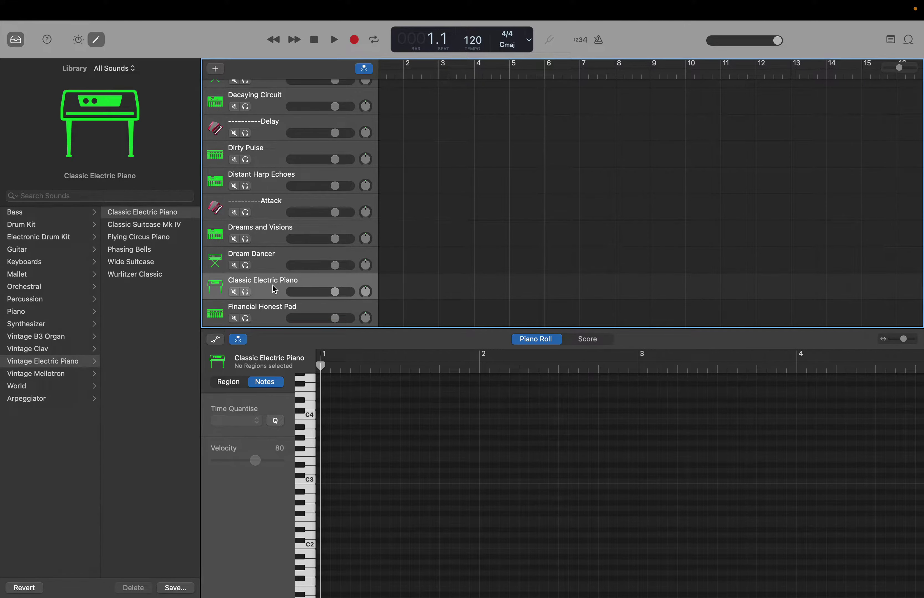
left_click(215, 287)
left_click(555, 272)
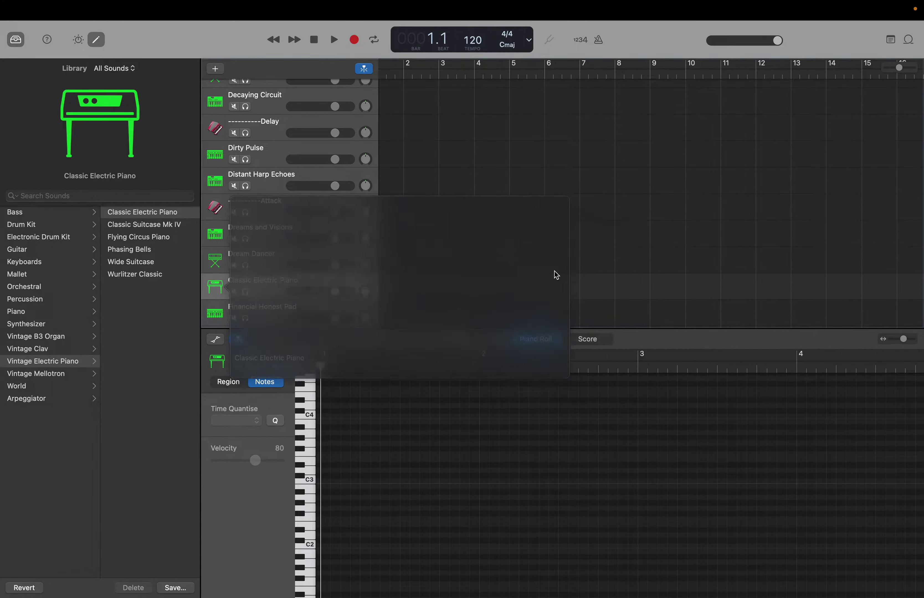
Rename the new Classic Electric Piano track below Dream Dancer as "----------Wave"
double_click(284, 280)
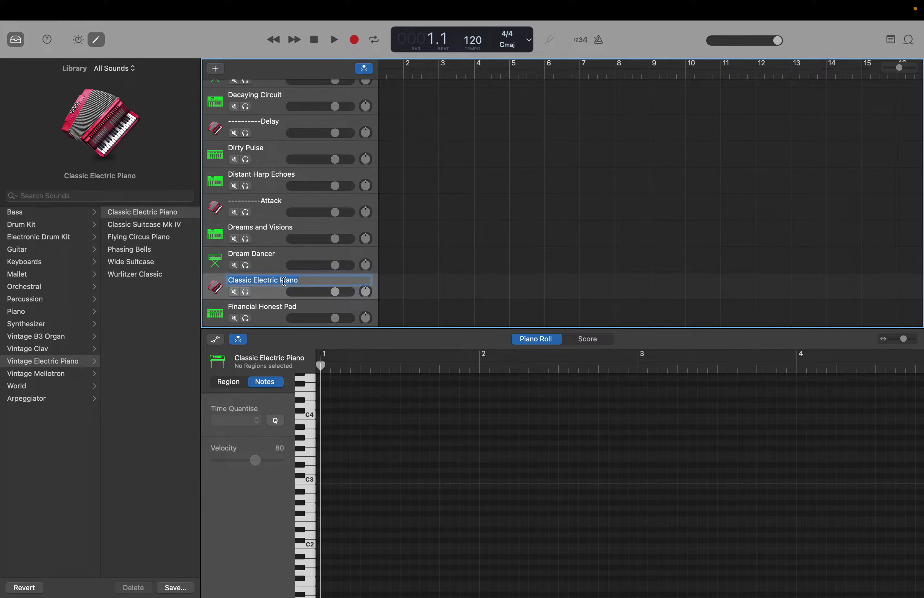
type("----------WA")
key("BackSpace")
key("Caps_Lock")
type("avw")
key("BackSpace")
type("e")
key("Return")
Audition the FM Piano track at C4 and move it below Decaying Circuit in the Classics Diminuendo group
scroll(273, 307, "down", 2)
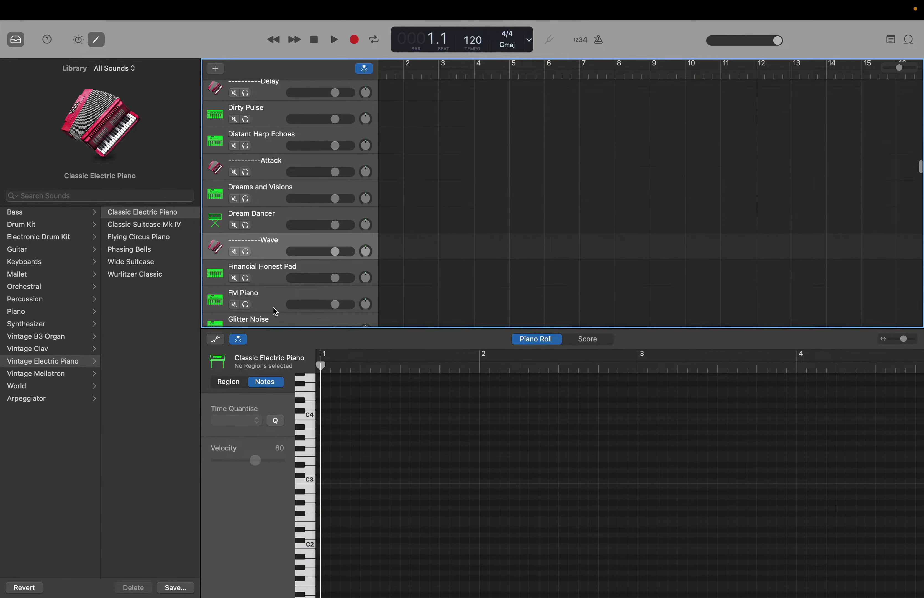
left_click(268, 300)
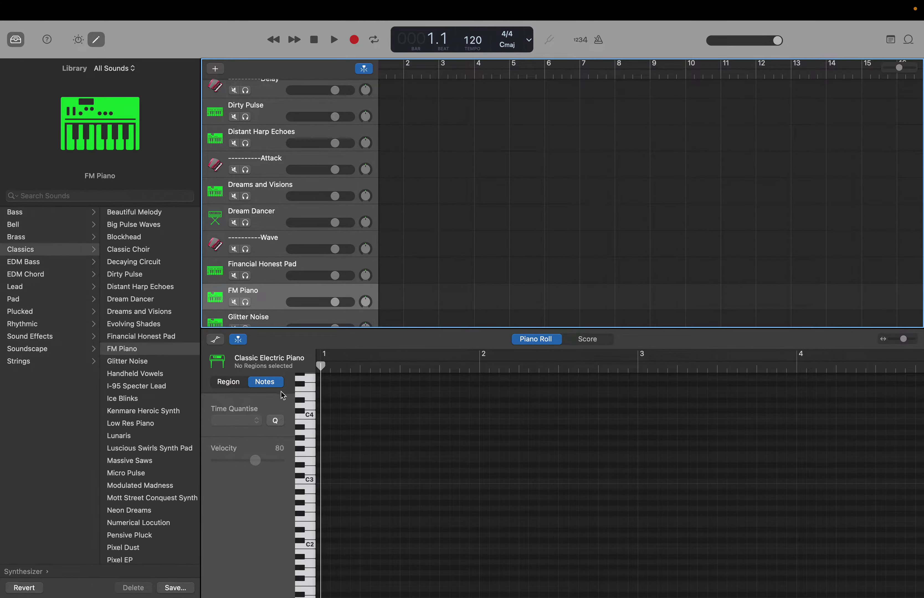
left_click(309, 419)
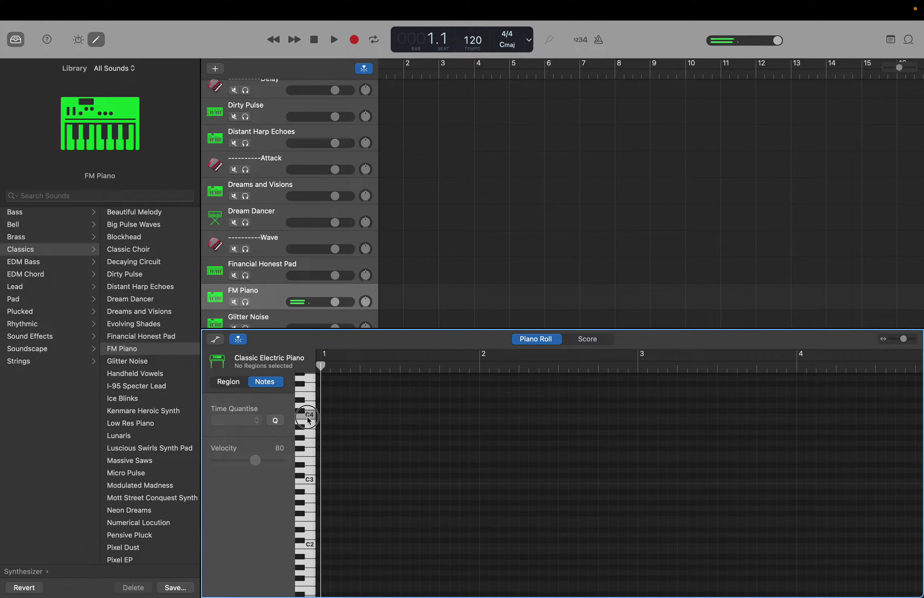
left_click(309, 419)
left_click_drag(268, 307, 272, 222)
Audition the Glitter Noise track at C4 and move it directly below the Wave divider, above Financial Honest Pad
scroll(273, 222, "down", 8)
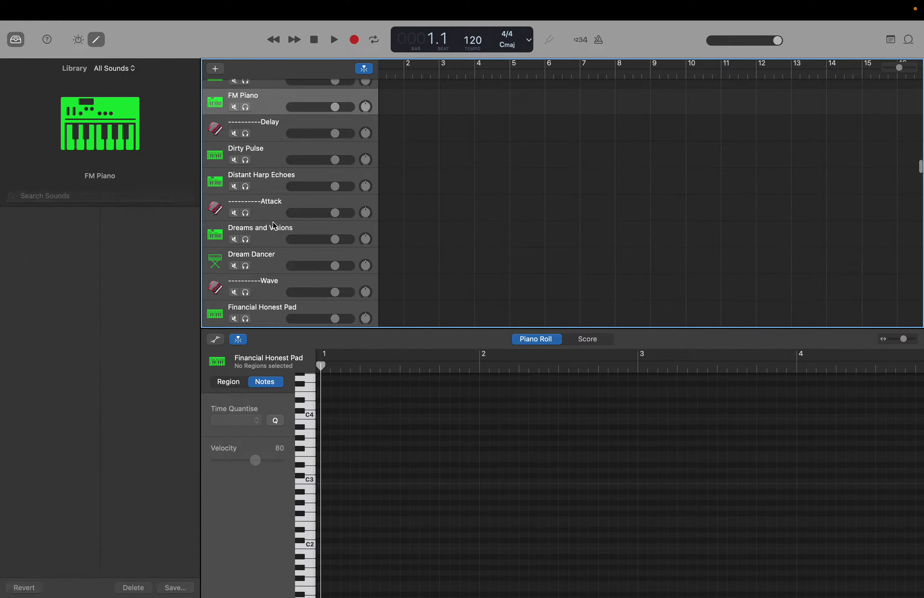
scroll(273, 222, "down", 1)
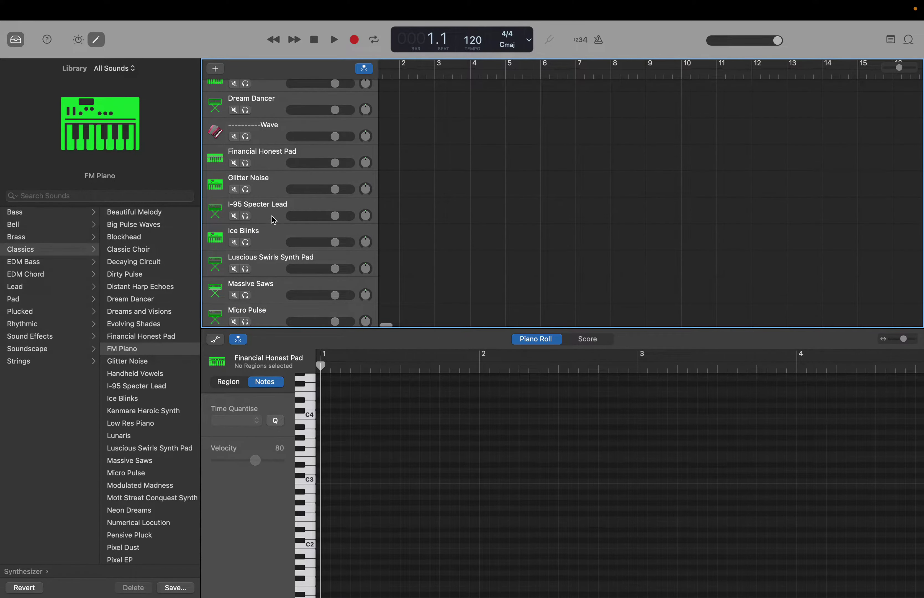
left_click(263, 186)
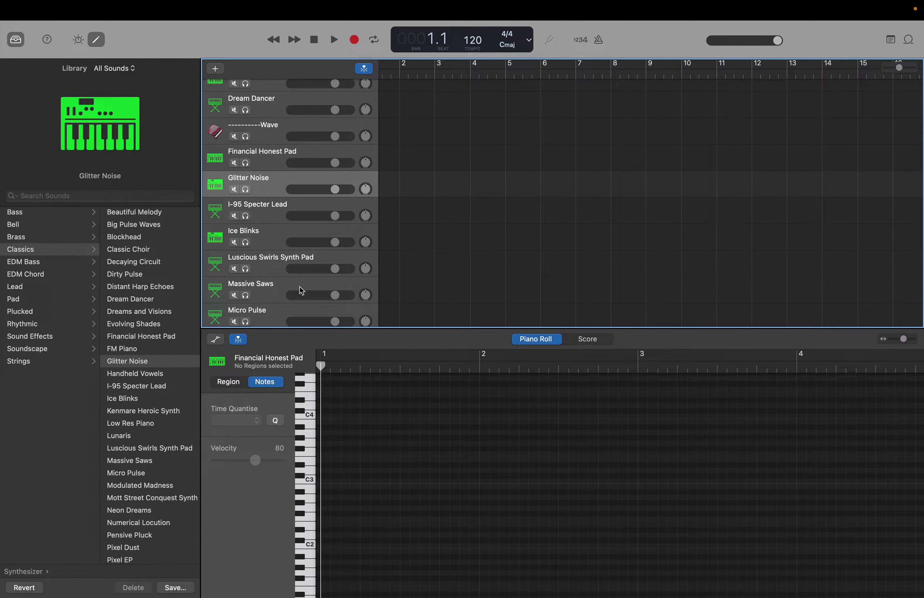
left_click(311, 414)
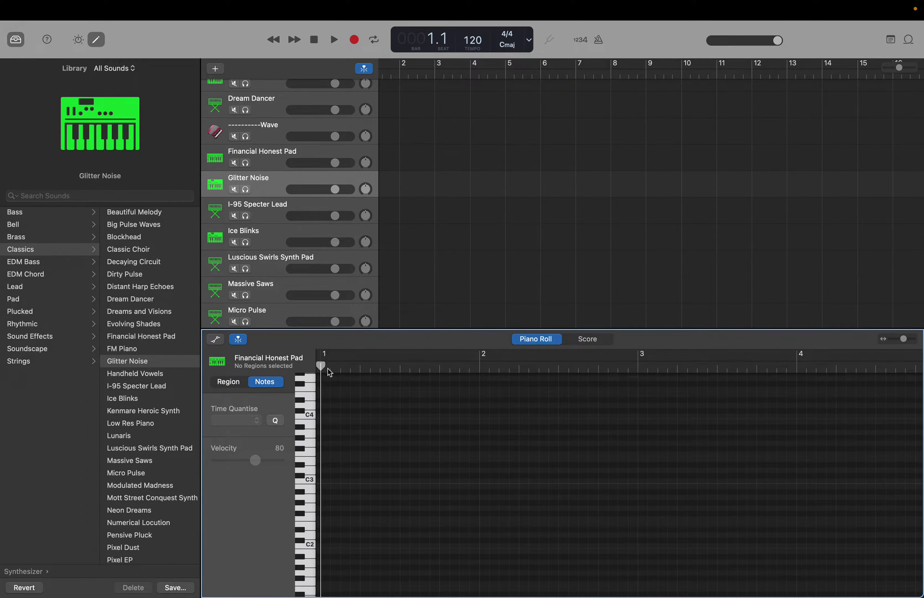
left_click(309, 416)
left_click_drag(266, 195, 287, 203)
Audition the FM Piano, Decaying Circuit and Beautiful Melody tracks in the Diminuendo group with C4 for comparison
scroll(287, 203, "up", 4)
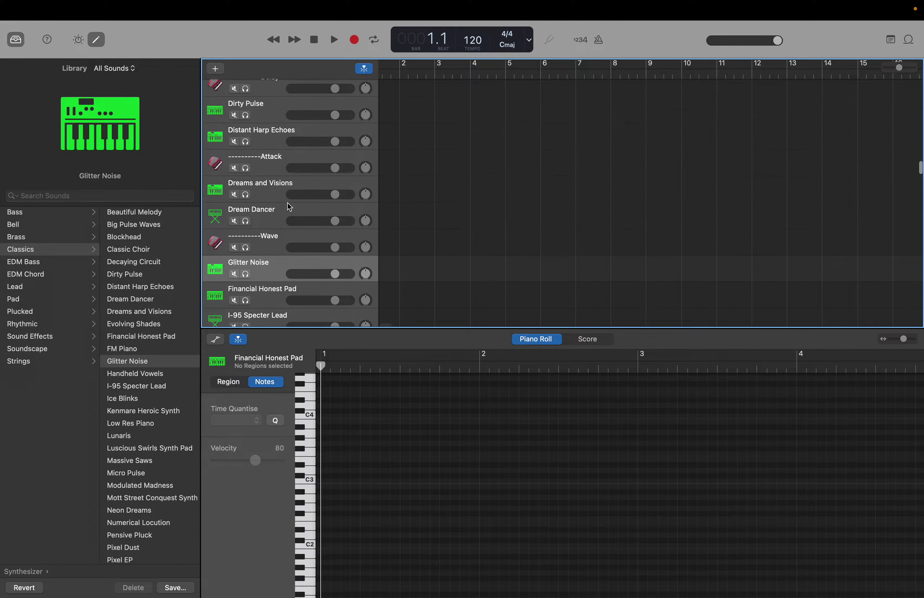
left_click(276, 194)
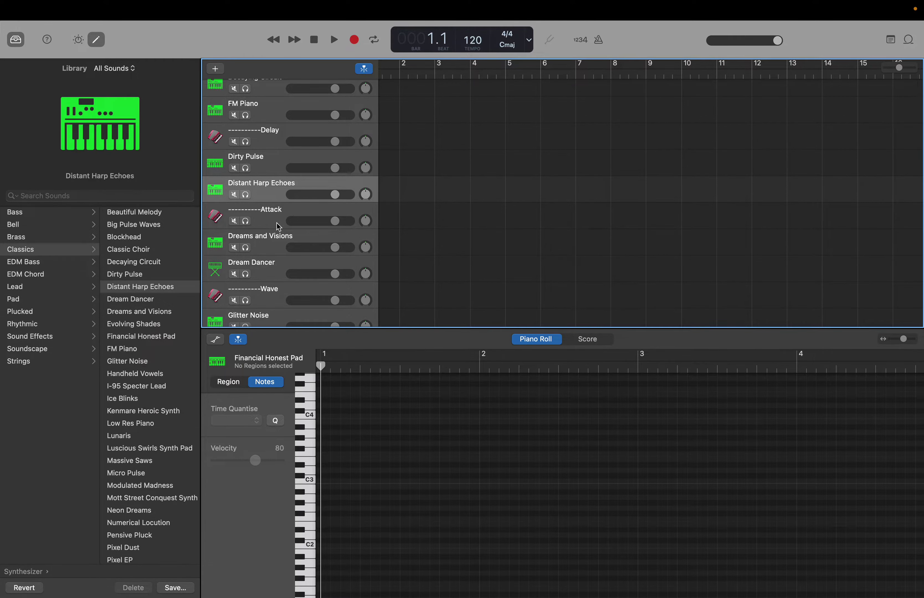
scroll(277, 223, "up", 2)
scroll(274, 238, "up", 4)
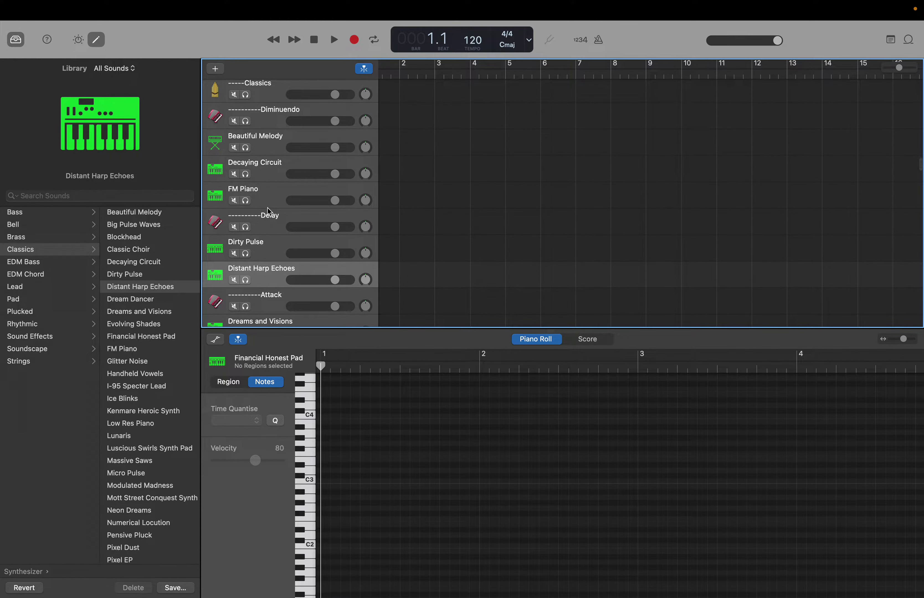
left_click(265, 196)
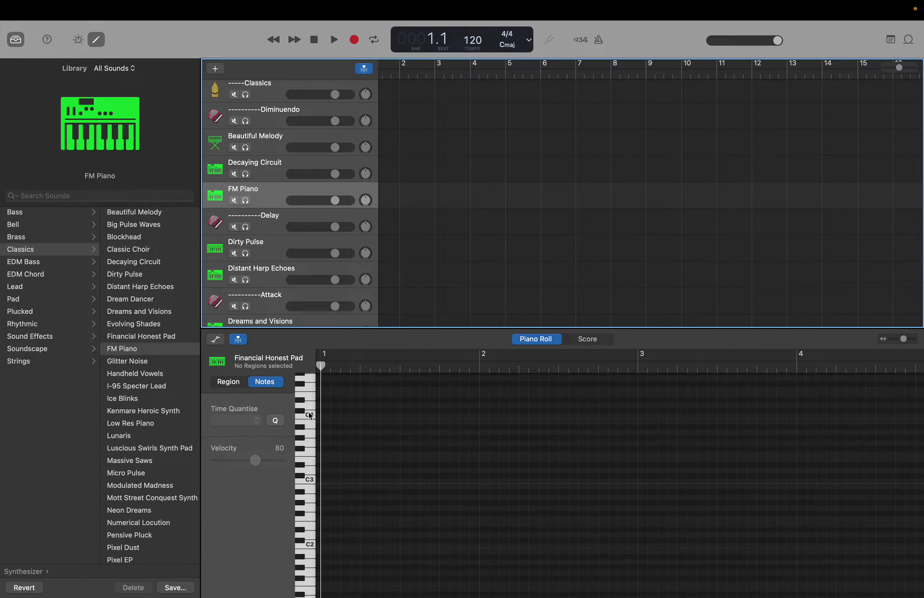
left_click(309, 413)
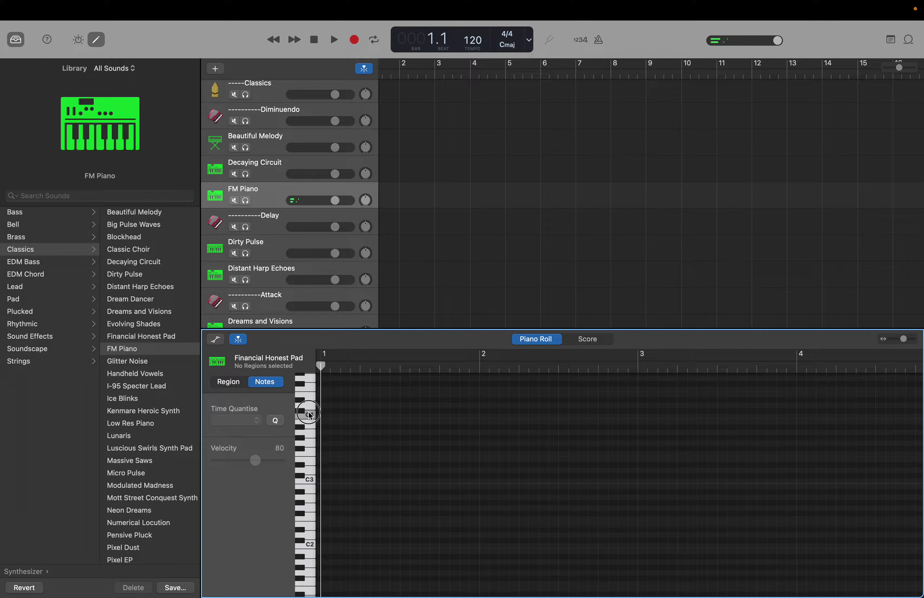
left_click(267, 171)
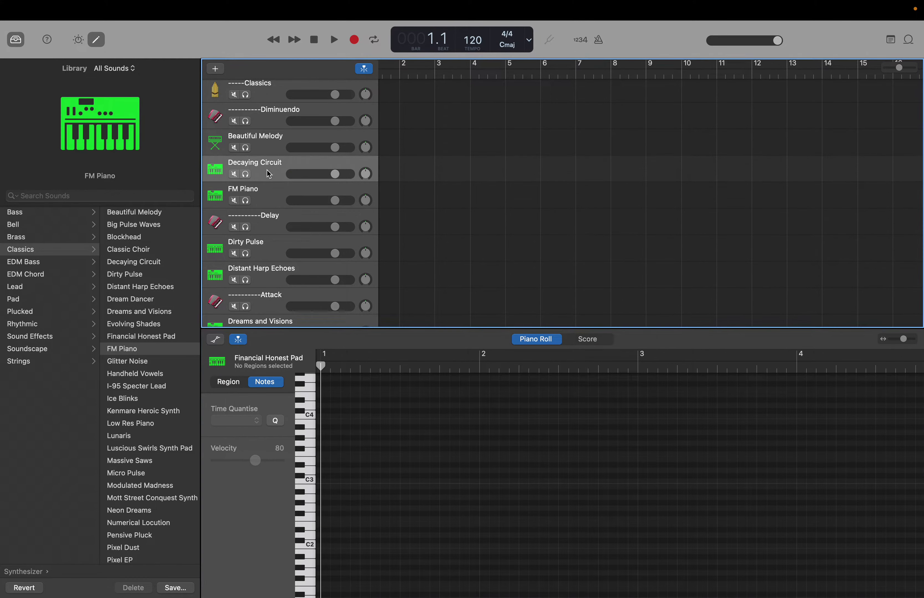
left_click(312, 416)
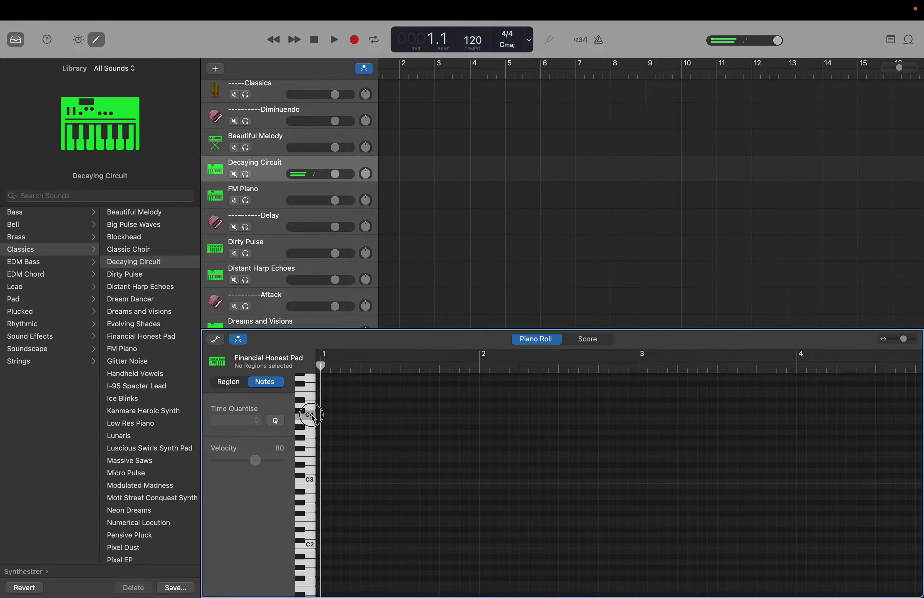
left_click(257, 137)
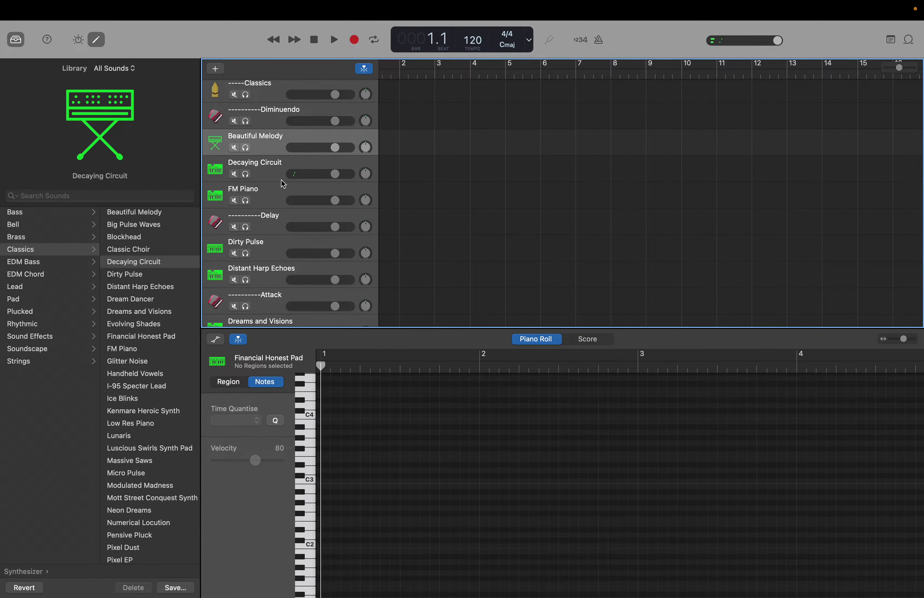
left_click(308, 417)
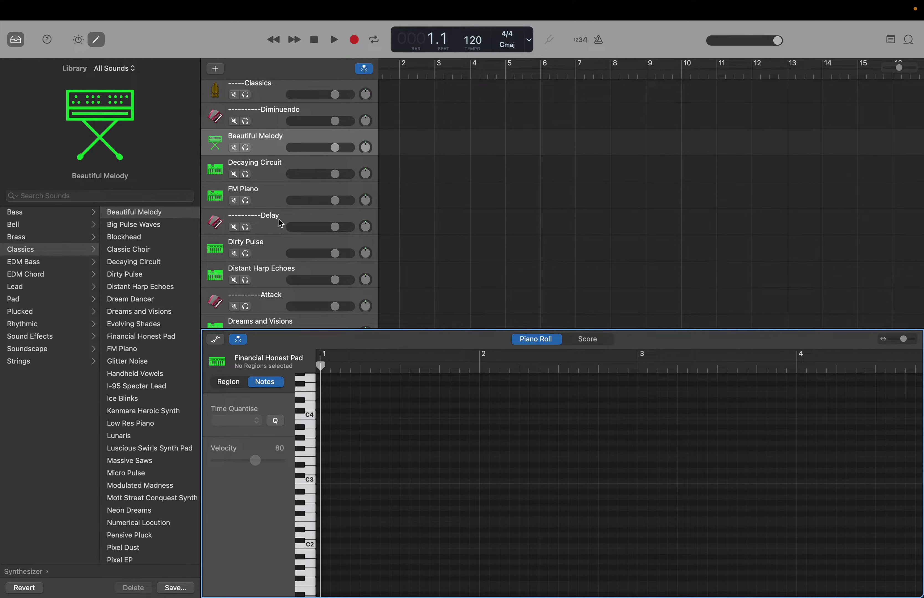
Move the Beautiful Melody, Decaying Circuit and FM Piano tracks from the Diminuendo group into the Classics Attack group
left_click_drag(258, 155, 257, 301)
scroll(261, 137, "down", 2)
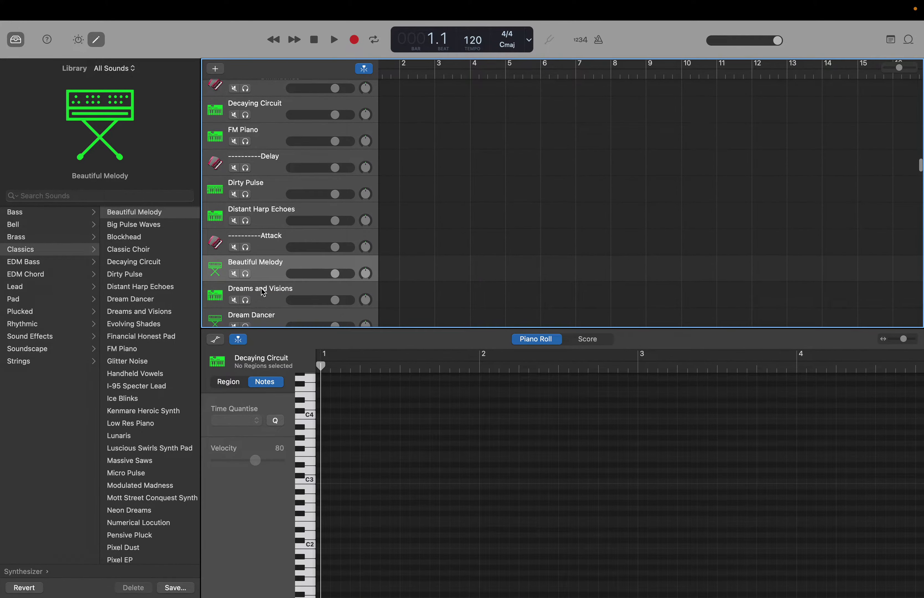
left_click_drag(266, 116, 264, 272)
left_click_drag(260, 117, 256, 277)
Delete the empty Diminuendo divider track below the Classics heading
scroll(256, 279, "up", 3)
scroll(256, 277, "up", 3)
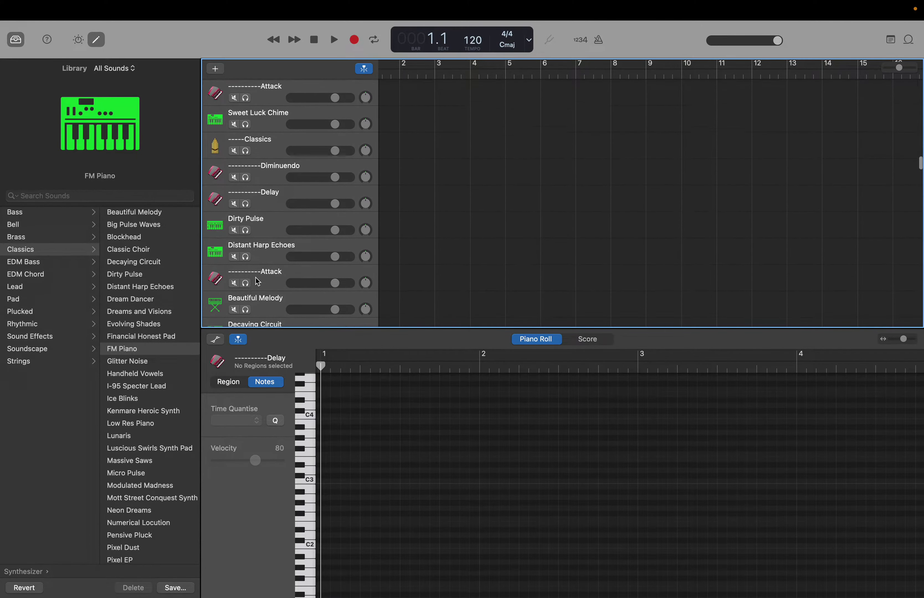
right_click(255, 181)
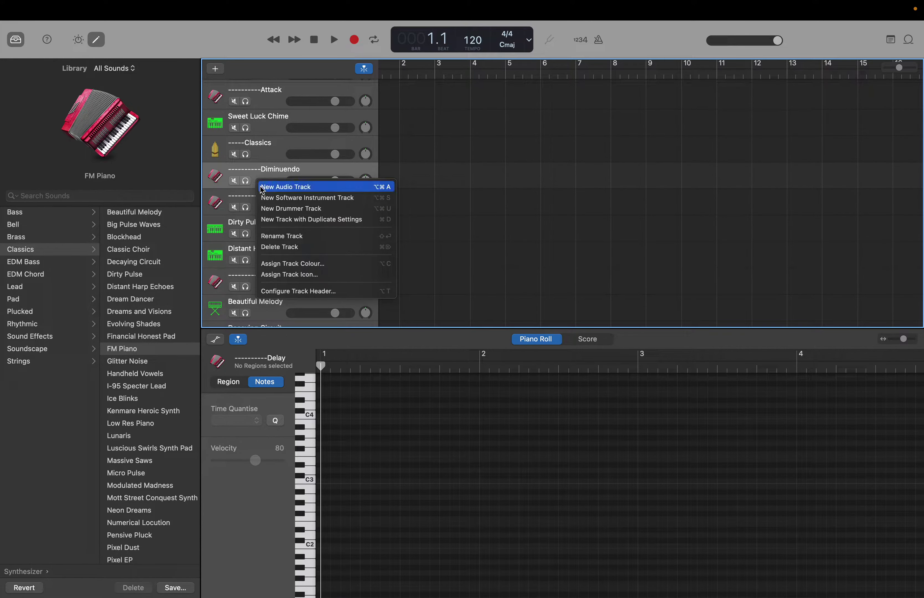
left_click(278, 247)
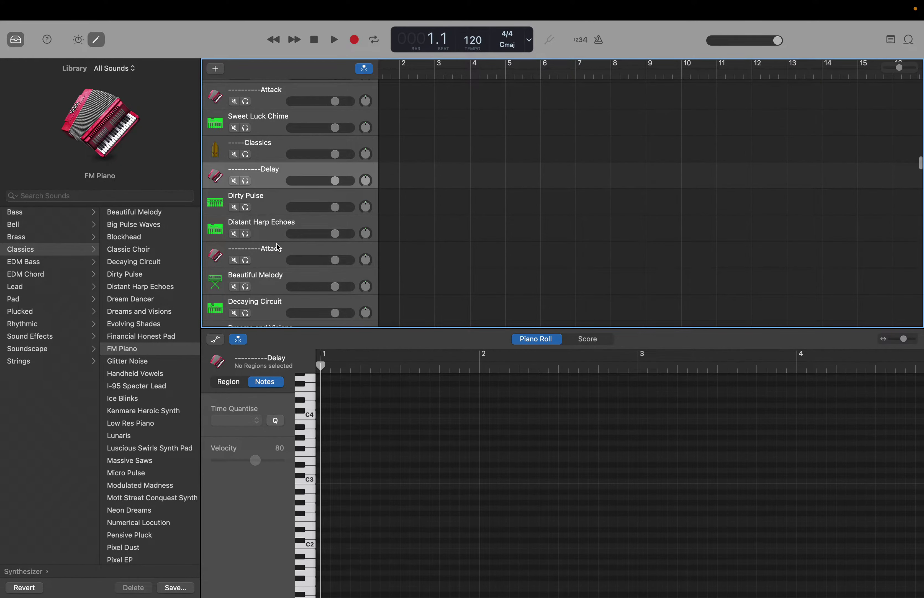
Find the Alphabet City Boundless Bass track in the Bass section's Diminuendo group and audition it at C2
scroll(278, 247, "up", 15)
scroll(278, 248, "up", 10)
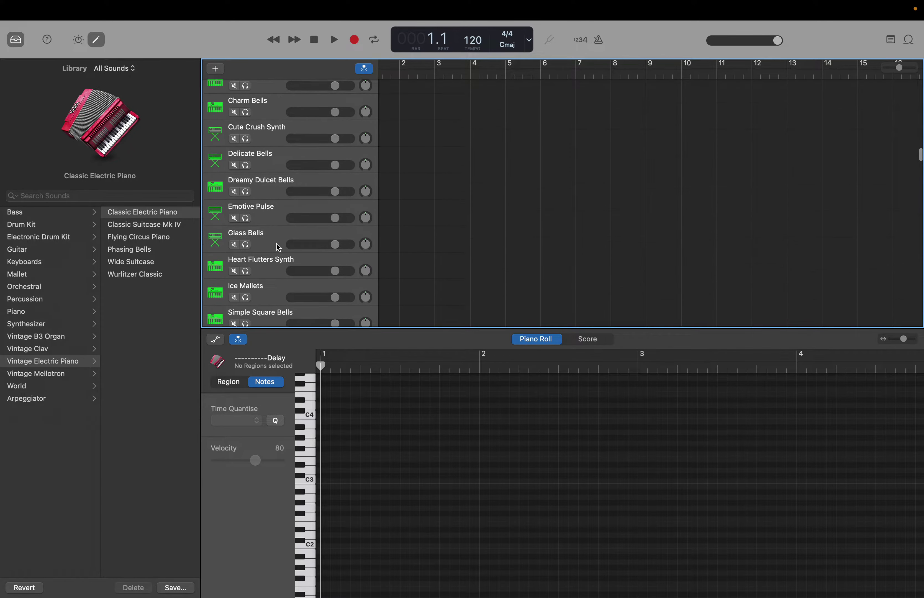
scroll(277, 245, "up", 10)
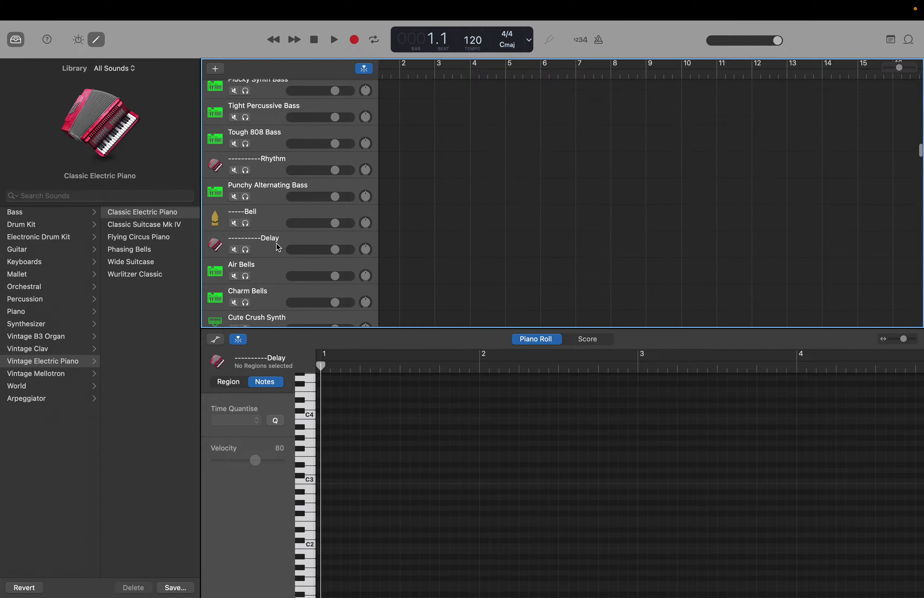
scroll(277, 245, "up", 12)
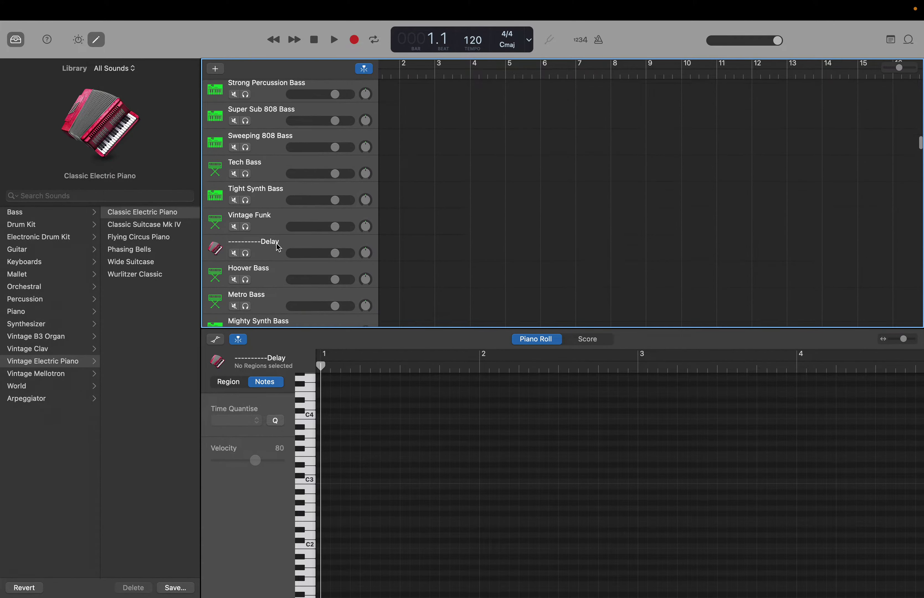
scroll(277, 244, "up", 10)
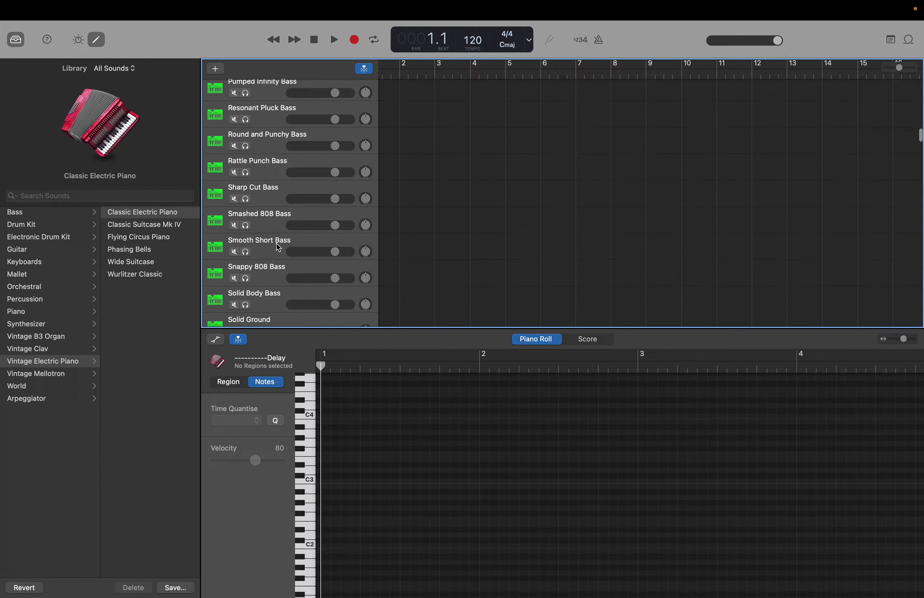
scroll(277, 244, "up", 8)
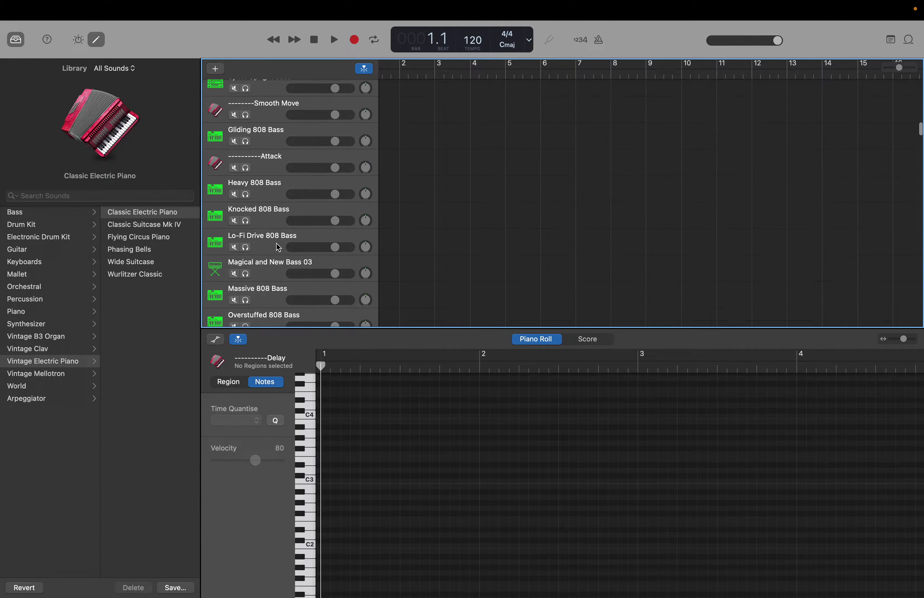
scroll(278, 247, "up", 10)
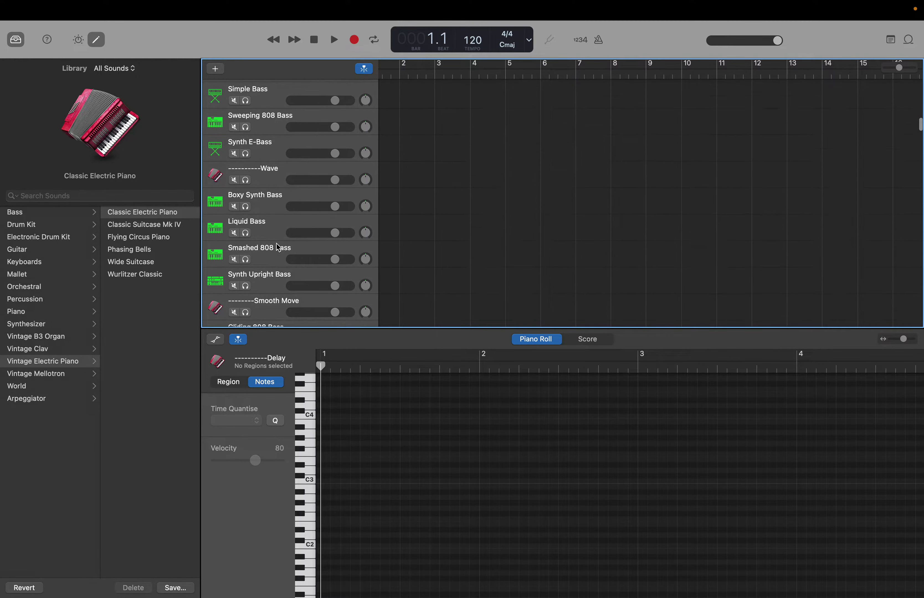
scroll(277, 244, "up", 8)
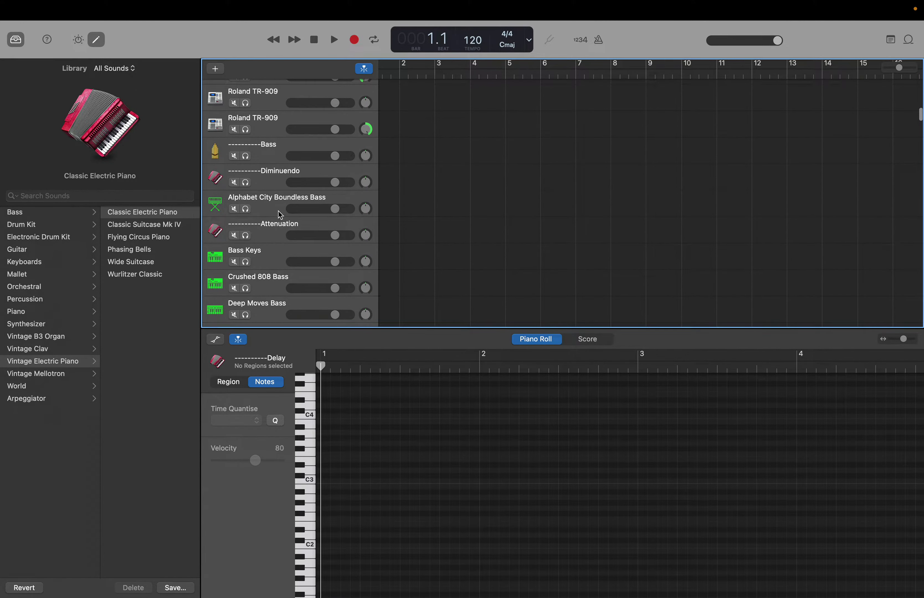
left_click(274, 210)
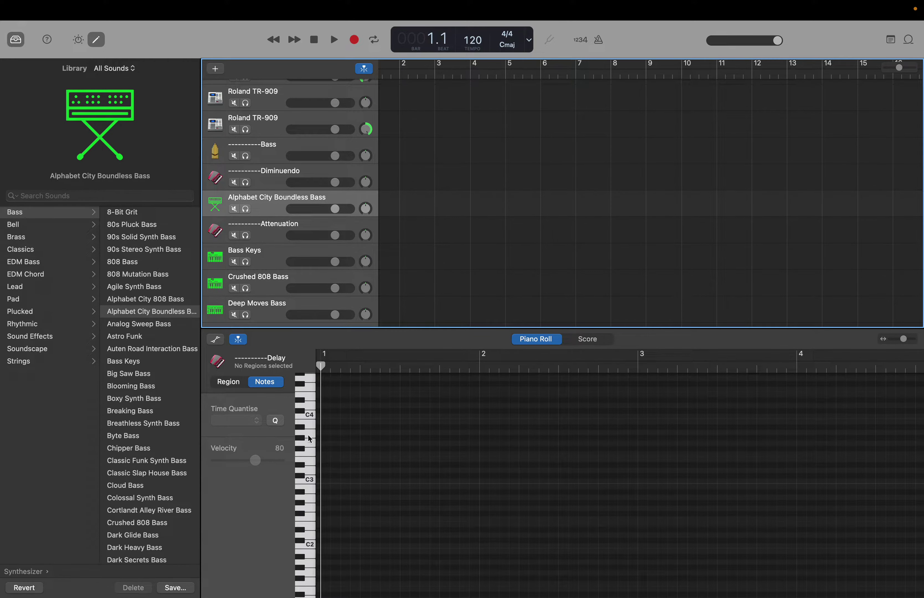
left_click(311, 548)
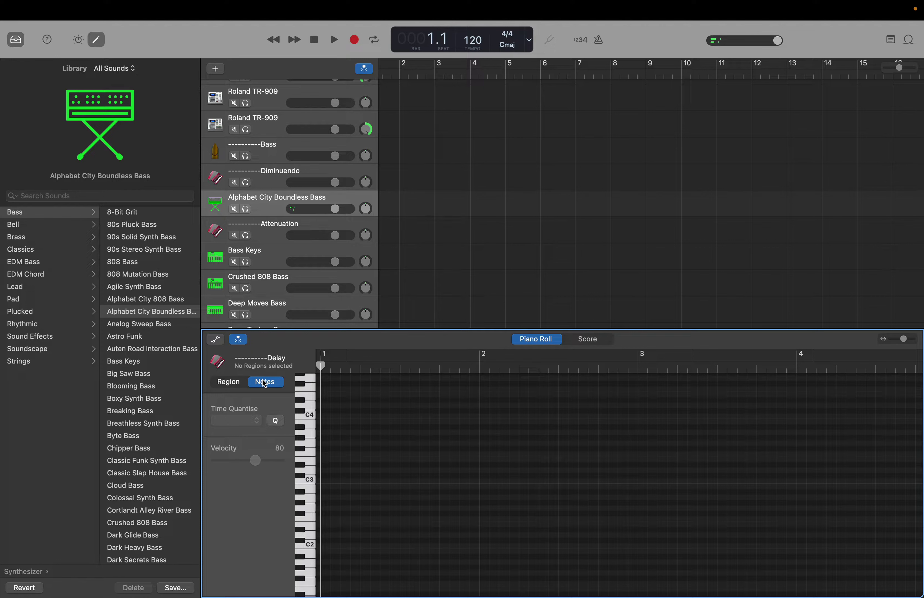
Delete the Diminuendo divider in the Bass section and move the Alphabet City Boundless Bass track below the Attenuation divider
right_click(277, 183)
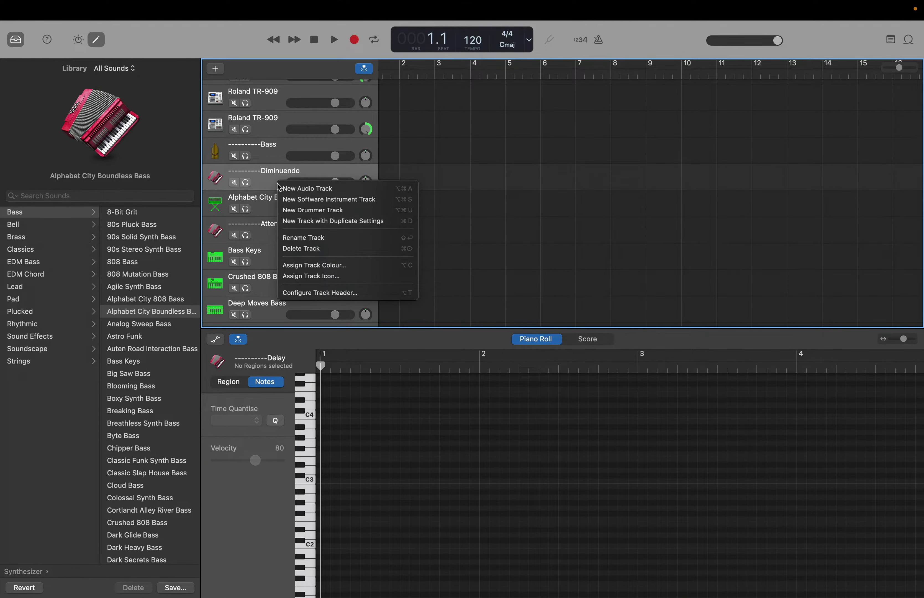
left_click(295, 247)
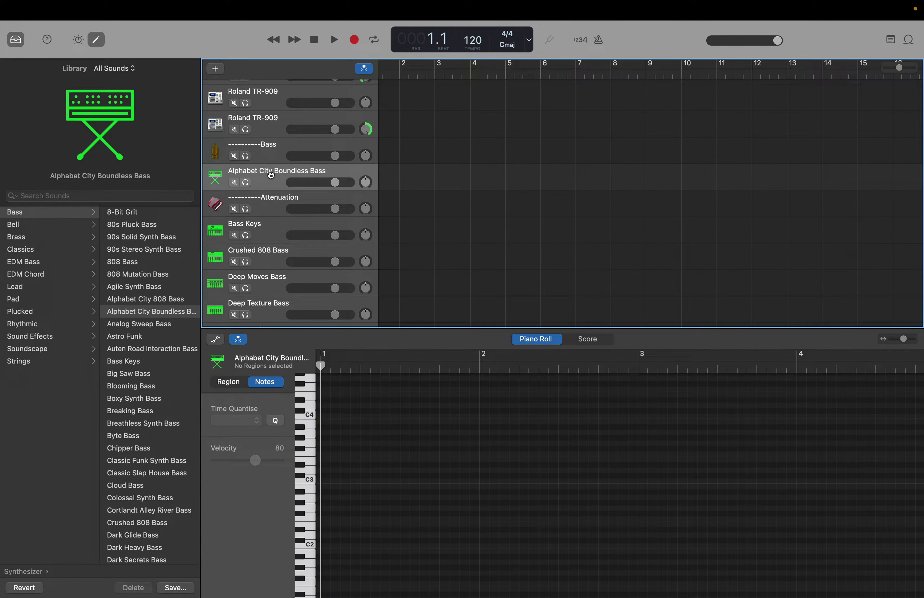
left_click_drag(273, 178, 262, 208)
Audition the Bass Keys, Crushed 808 Bass, Deep Moves Bass and Deep Texture Bass tracks in the Attenuation group at C4
left_click(262, 232)
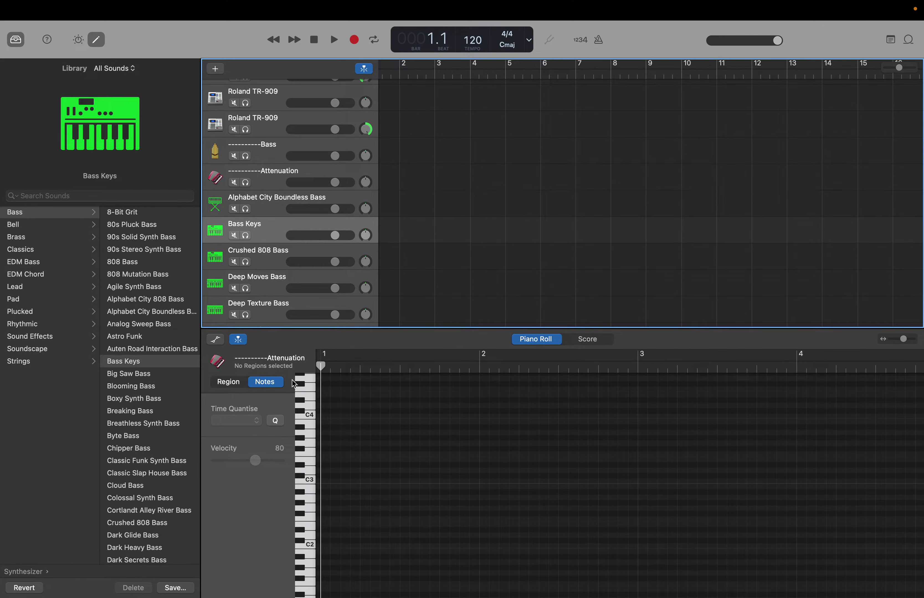
left_click(311, 415)
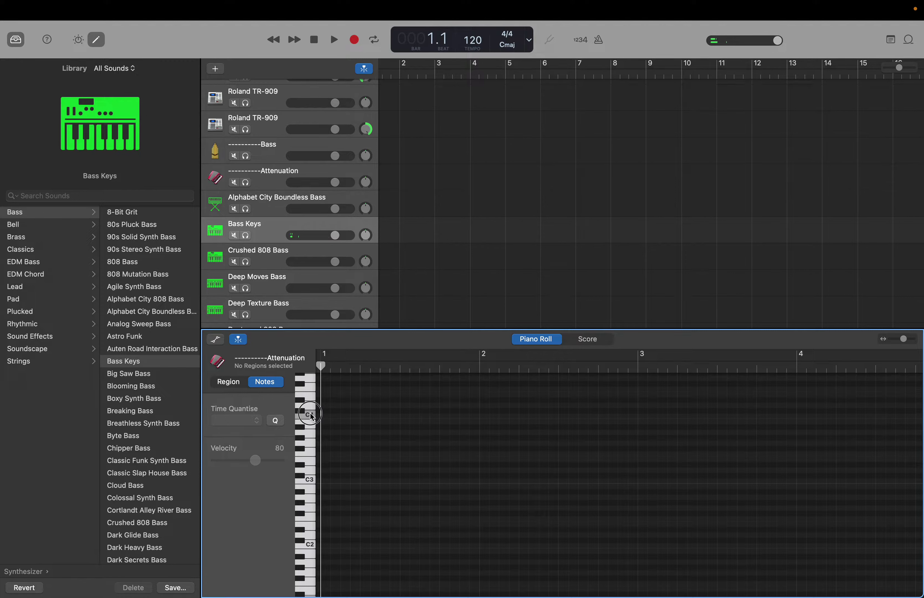
left_click(271, 265)
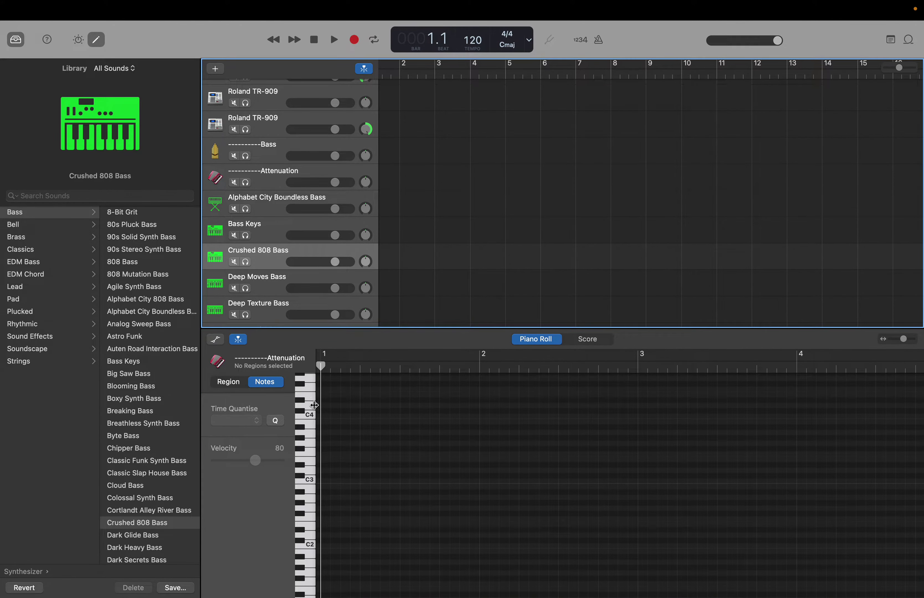
left_click(313, 419)
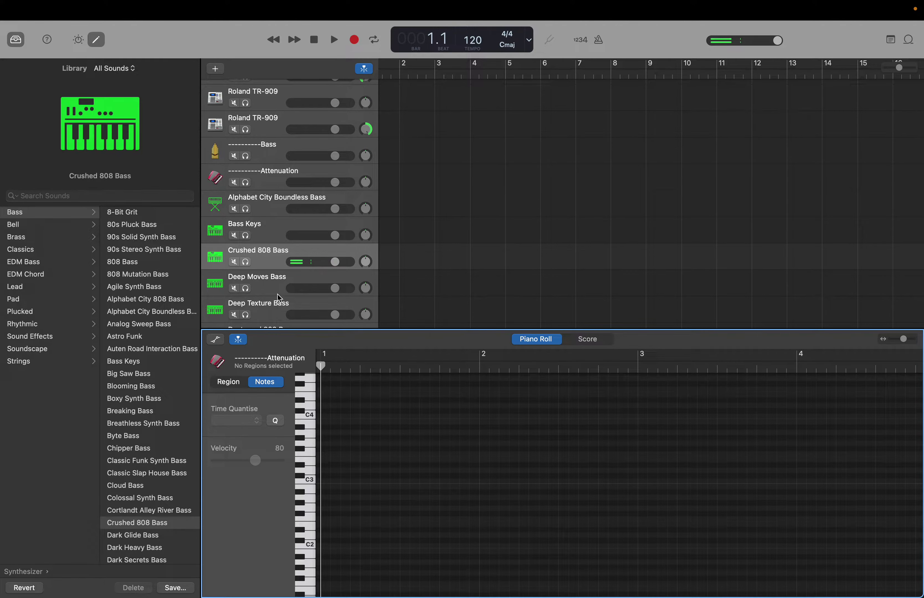
left_click(274, 285)
left_click(314, 417)
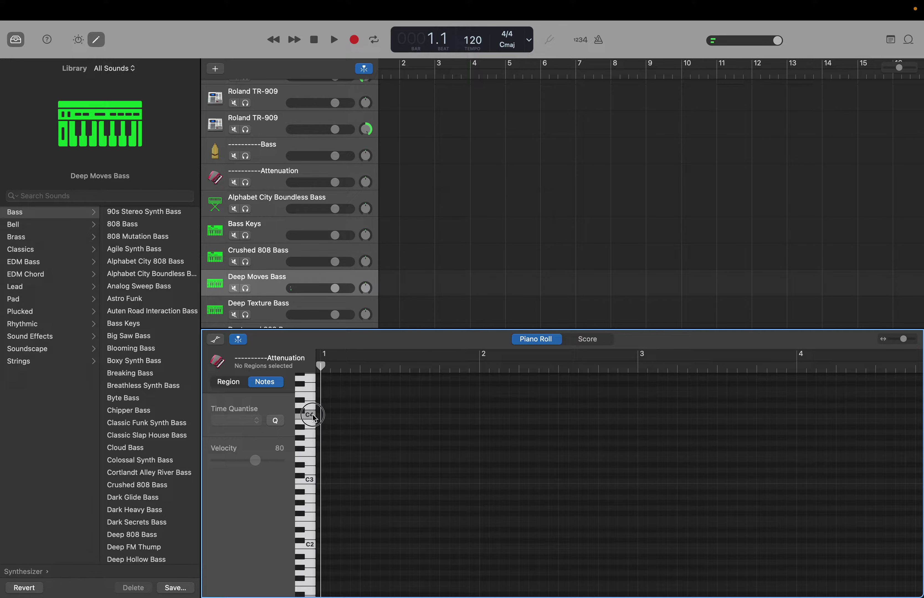
left_click(279, 322)
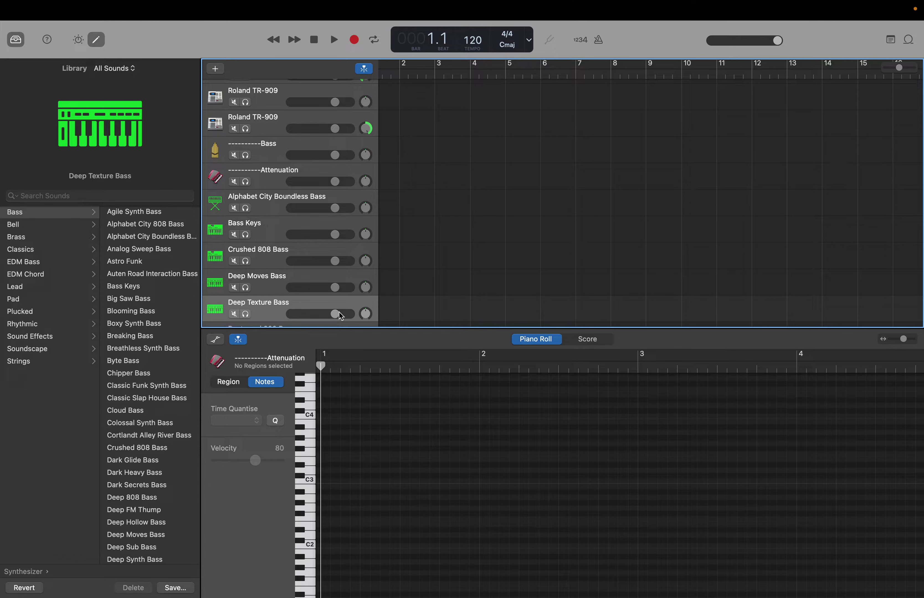
left_click(310, 416)
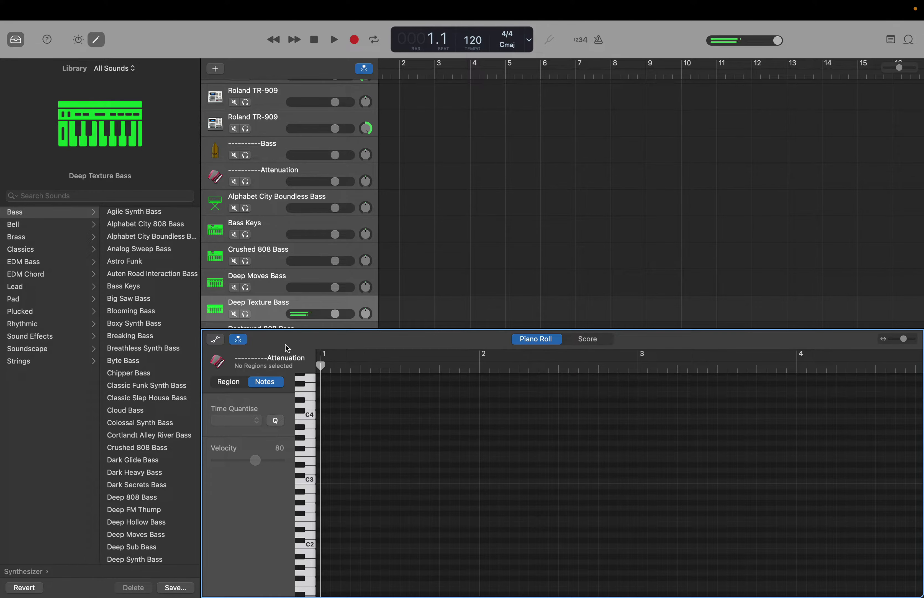
Audition the Destroyed 808 Bass track at C4 and the Low Growl Bass track at C3
scroll(267, 308, "down", 3)
left_click(271, 305)
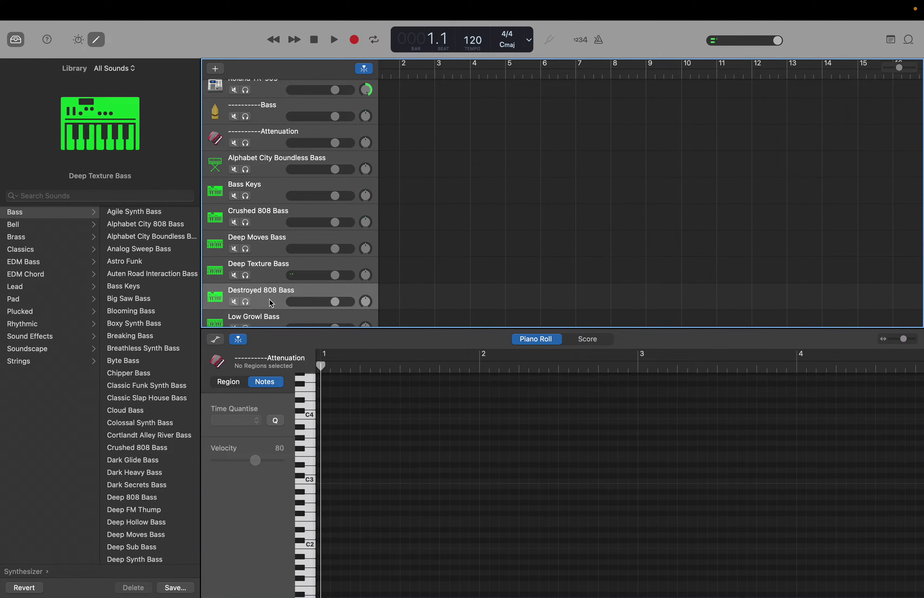
left_click(308, 415)
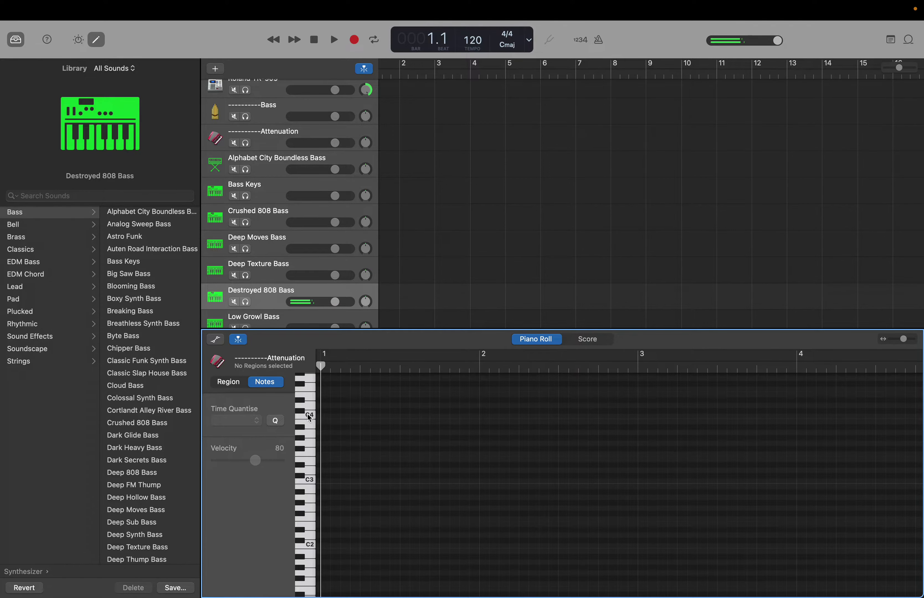
scroll(307, 414, "down", 3)
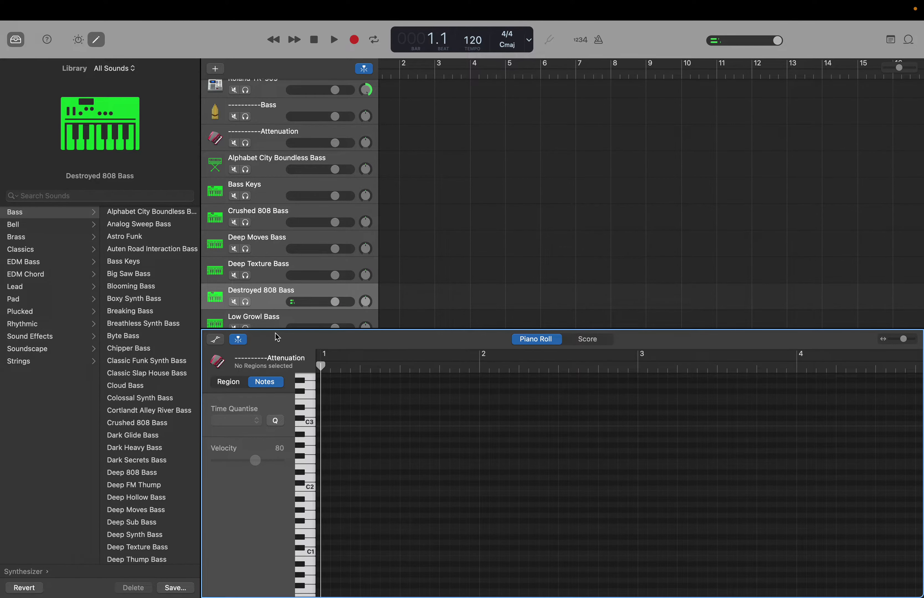
scroll(283, 300, "down", 1)
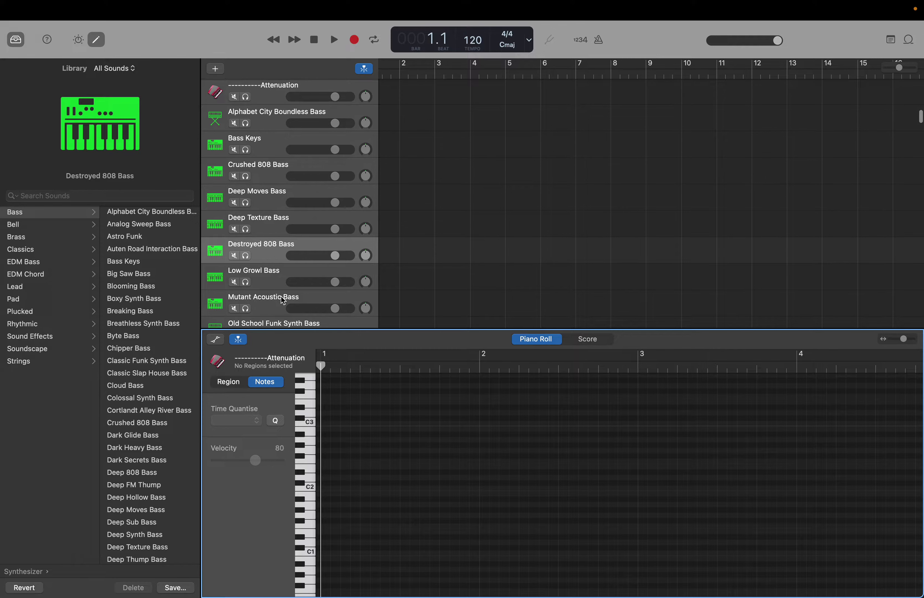
left_click(278, 286)
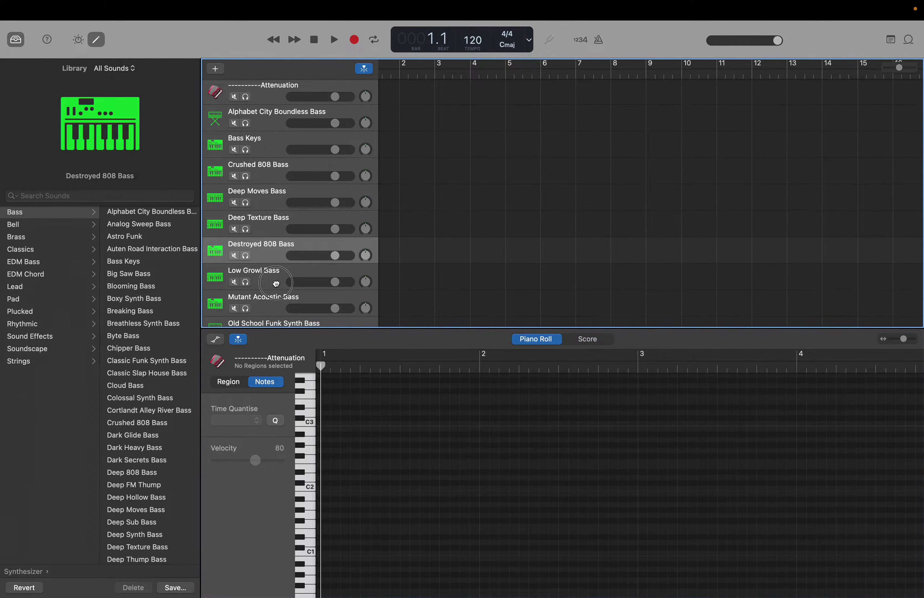
left_click(309, 423)
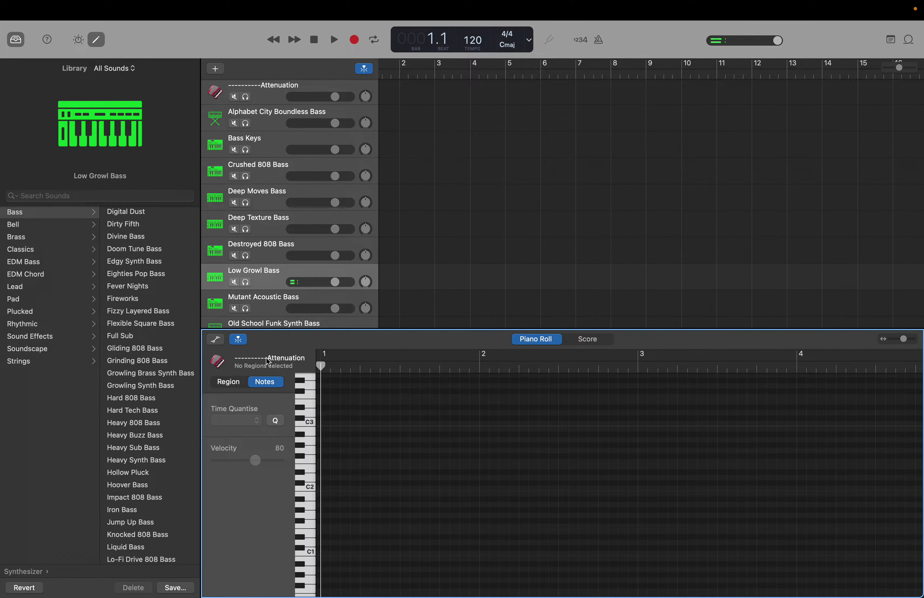
Audition the Mutant Acoustic Bass and Old School Funk Synth Bass tracks in the Attenuation group at C2
scroll(257, 316, "up", 3)
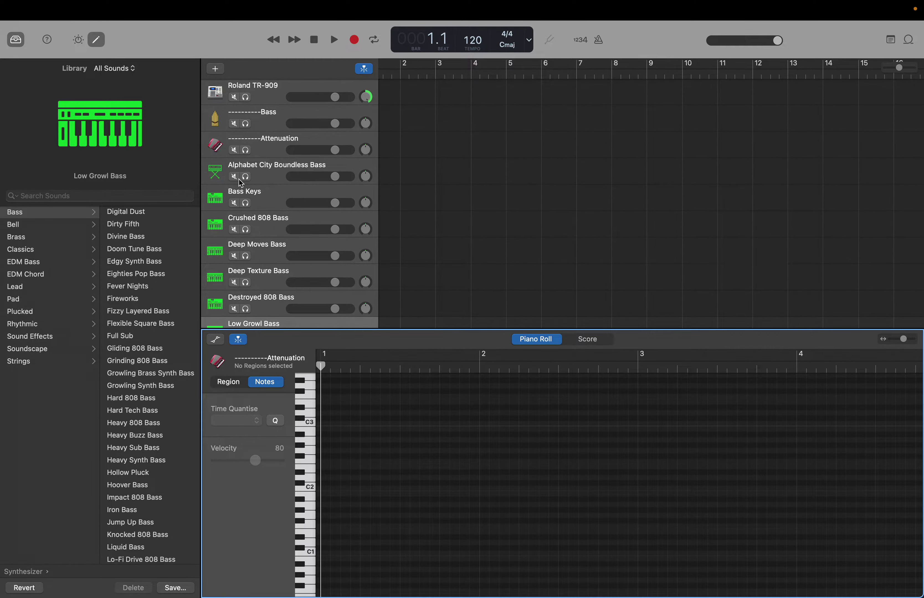
scroll(260, 243, "down", 6)
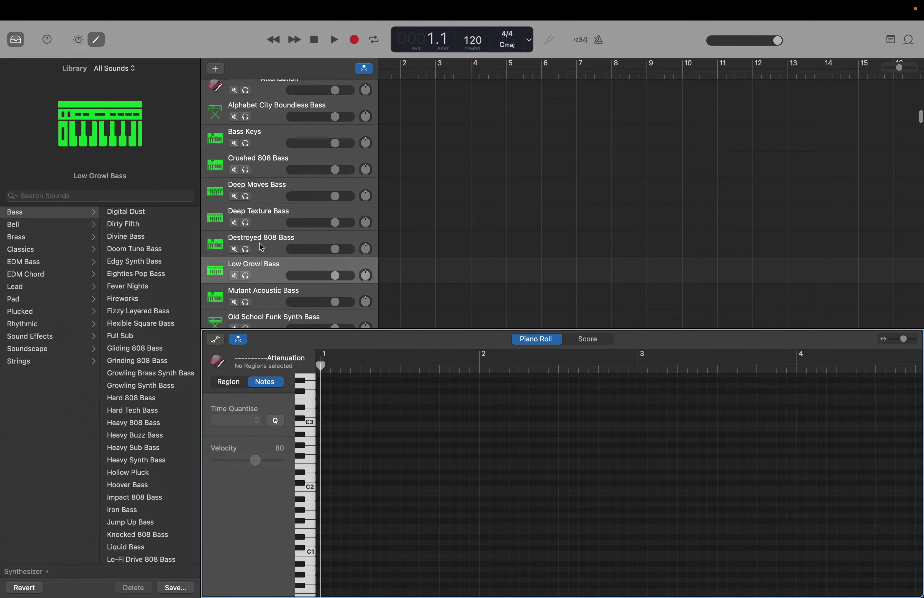
left_click(267, 221)
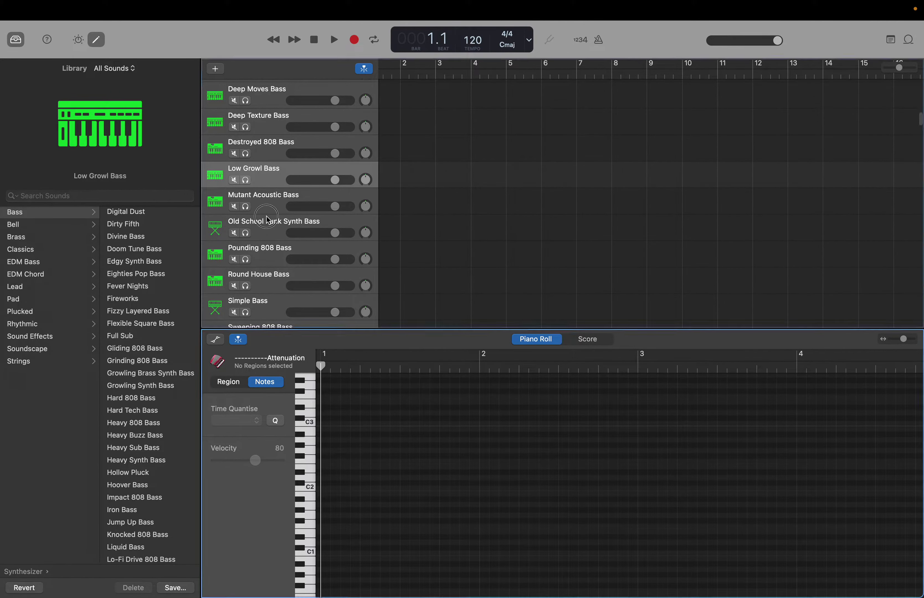
left_click(270, 205)
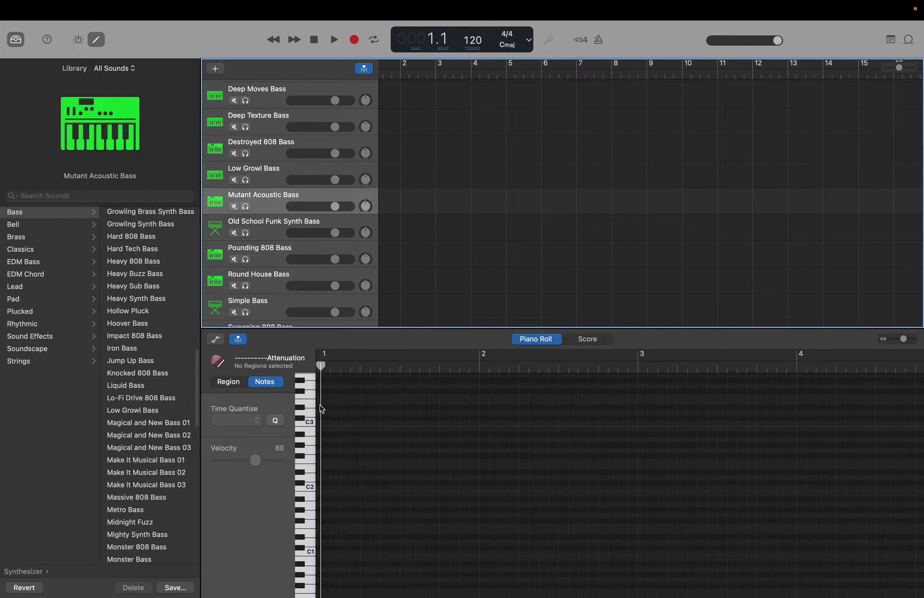
left_click(310, 489)
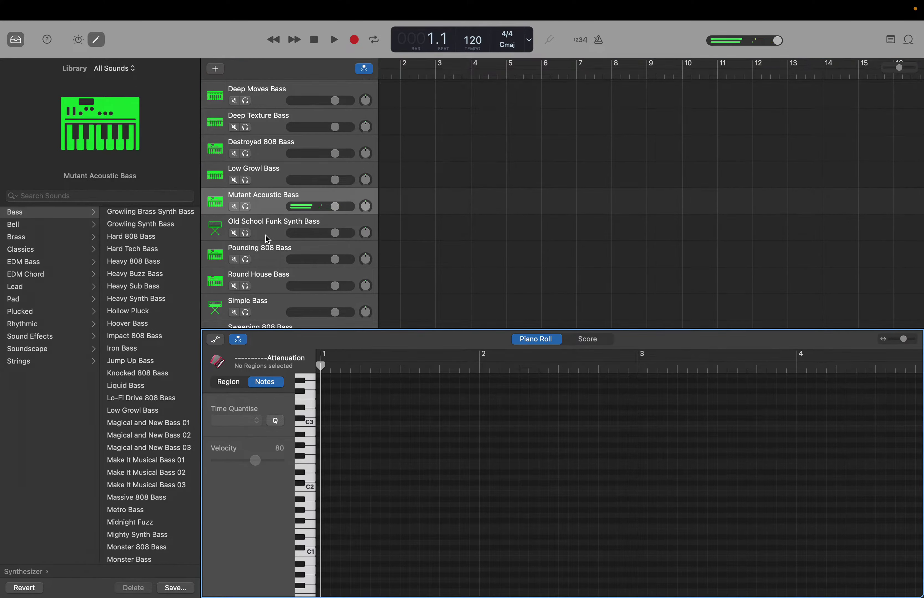
left_click(267, 238)
left_click(310, 489)
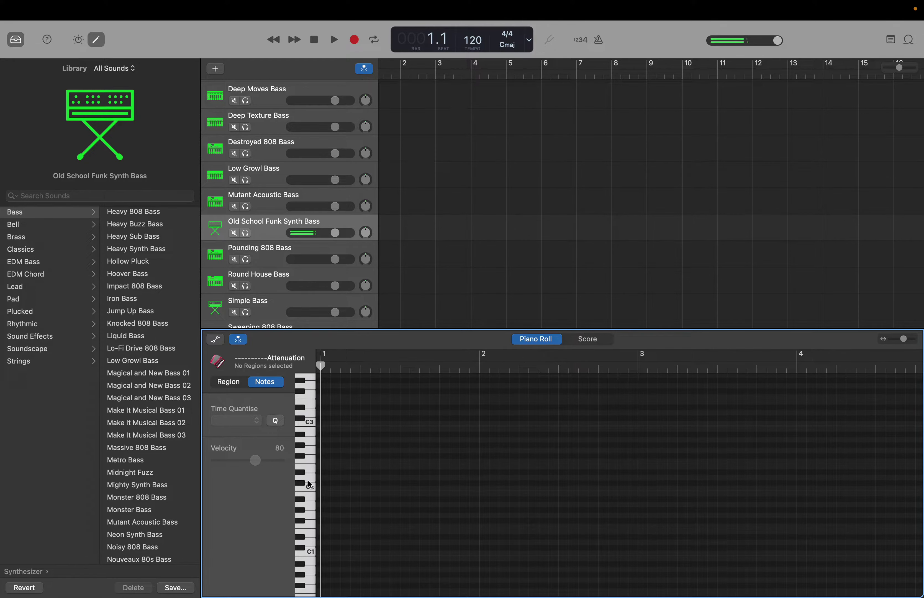
Audition the Pounding 808 Bass, Round House Bass and Simple Bass tracks at C2
left_click(274, 253)
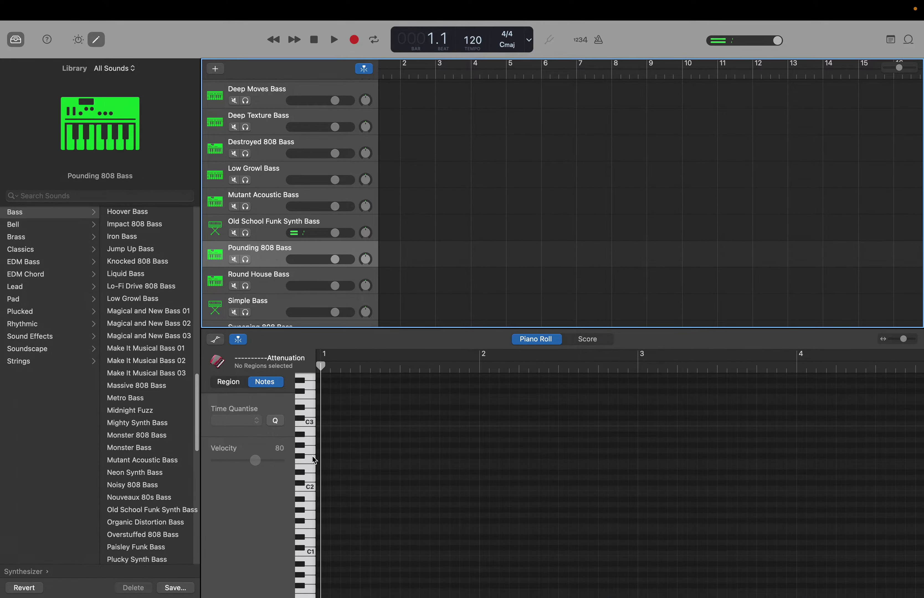
left_click(311, 488)
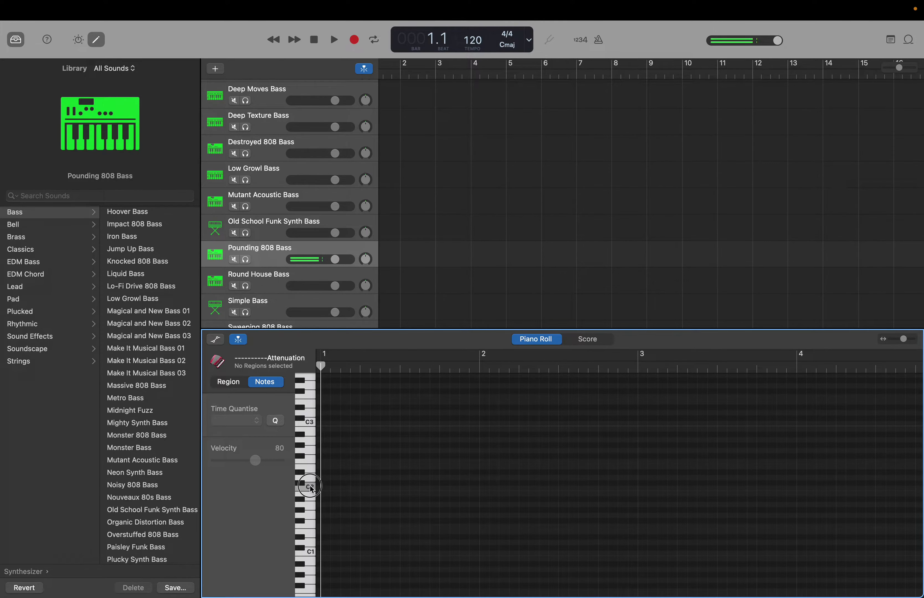
left_click(287, 280)
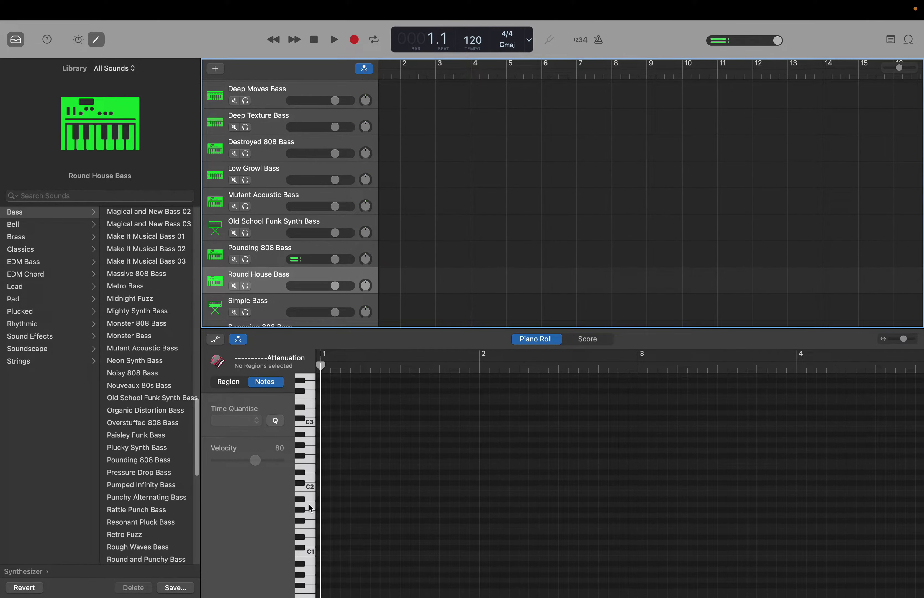
left_click(314, 494)
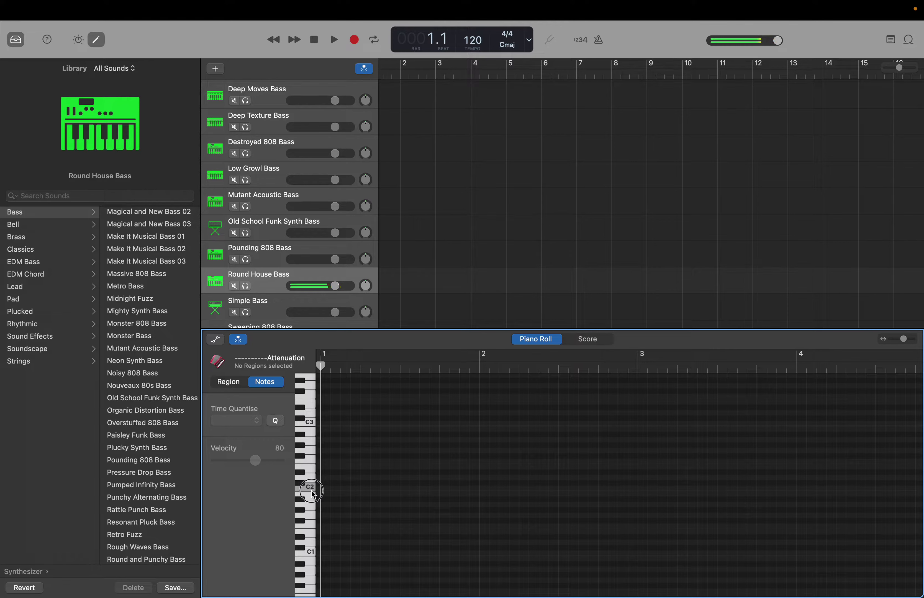
left_click(278, 321)
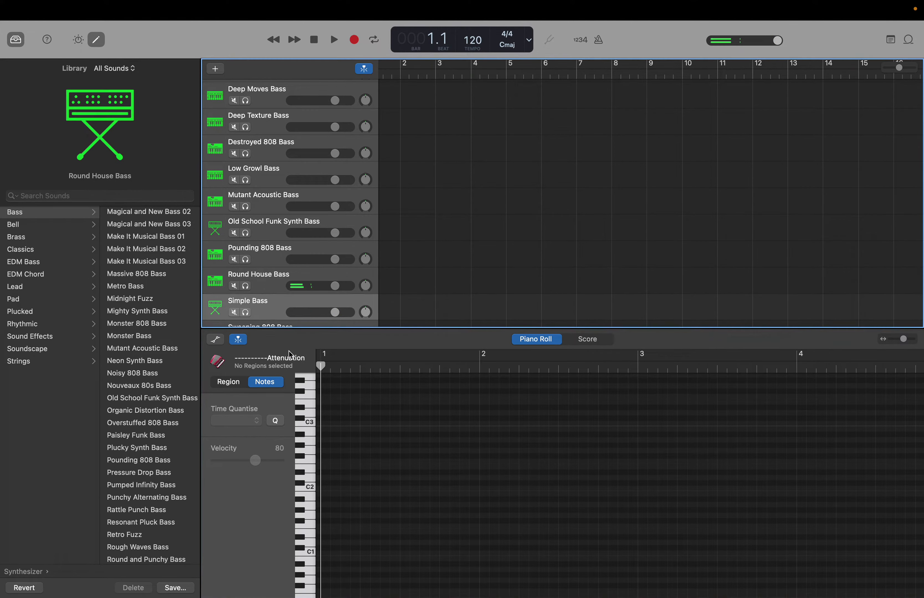
left_click(313, 490)
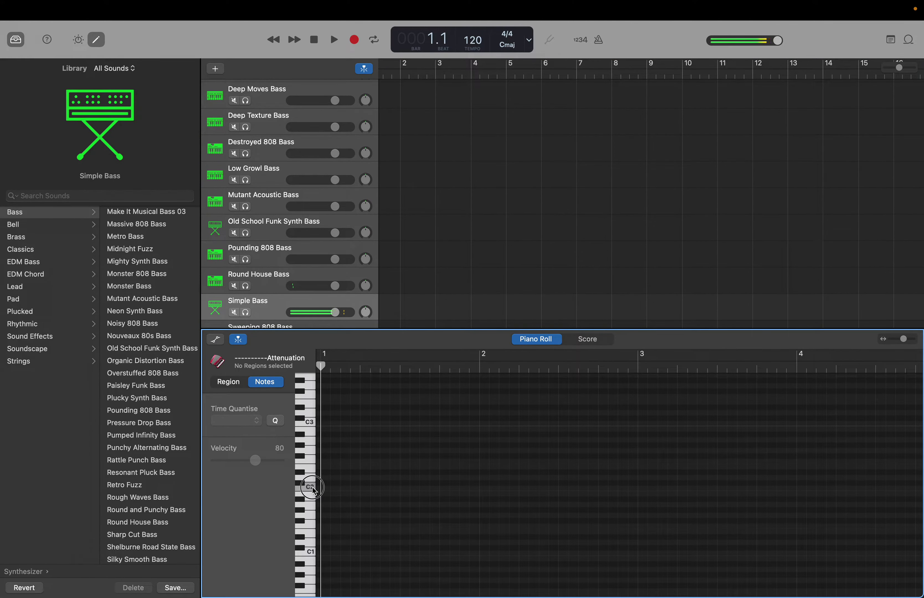
Audition the Sweeping 808 Bass and Synth E-Bass tracks at the end of the Attenuation group at C2
scroll(315, 490, "down", 3)
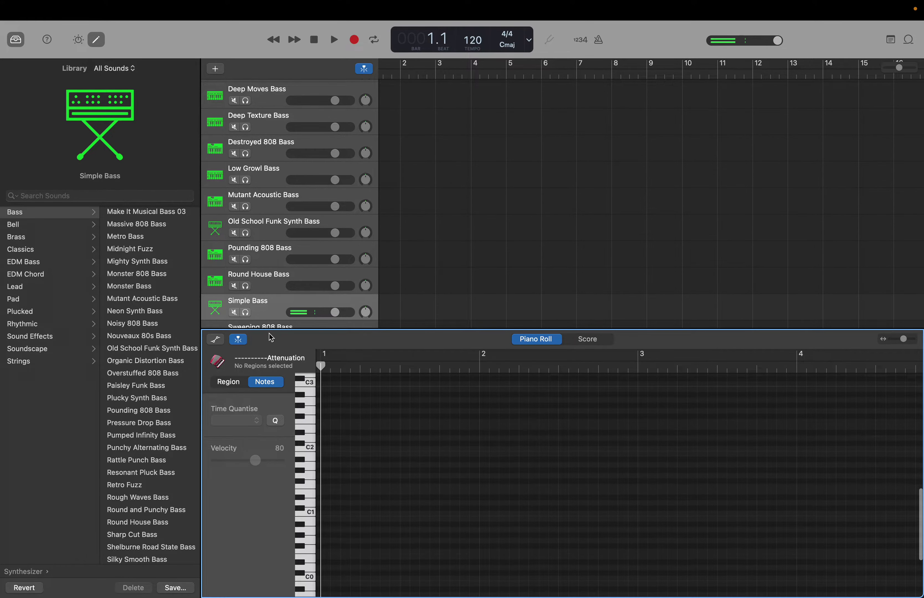
scroll(263, 324, "down", 2)
left_click(276, 309)
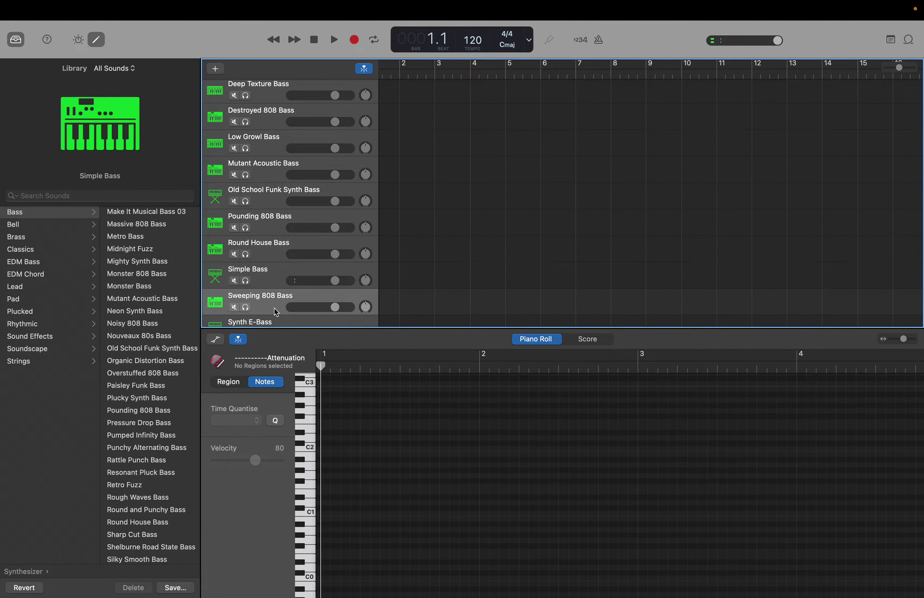
left_click(311, 448)
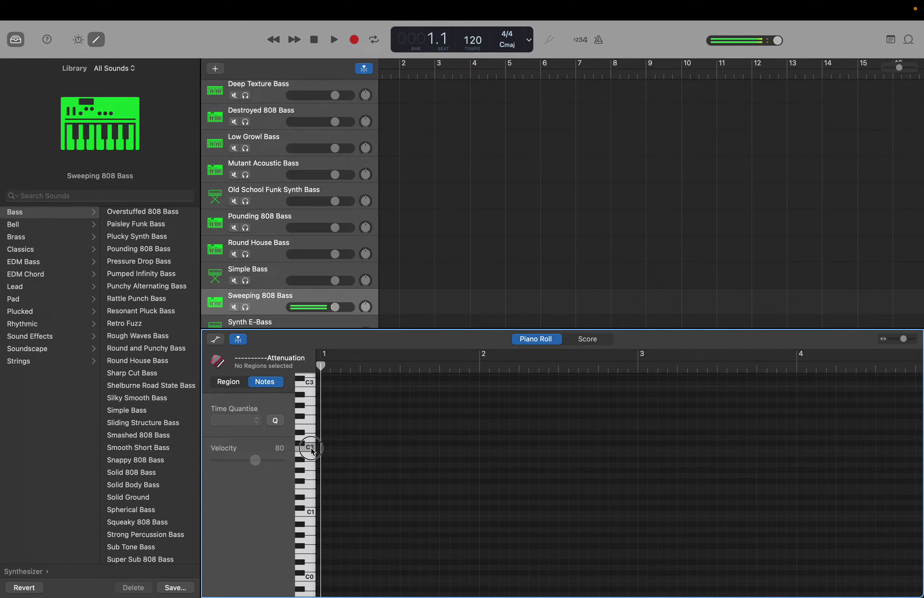
scroll(272, 236, "down", 4)
left_click(272, 269)
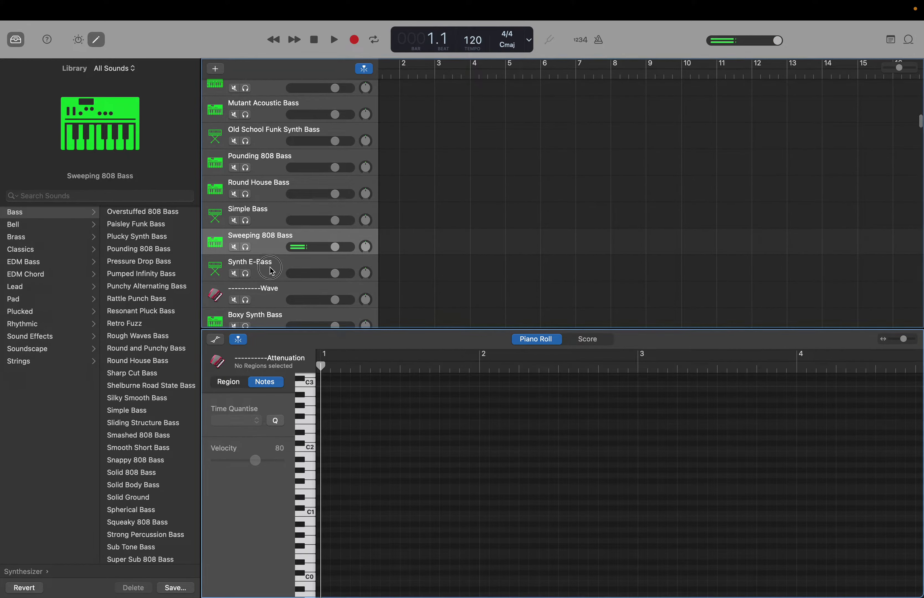
left_click(309, 449)
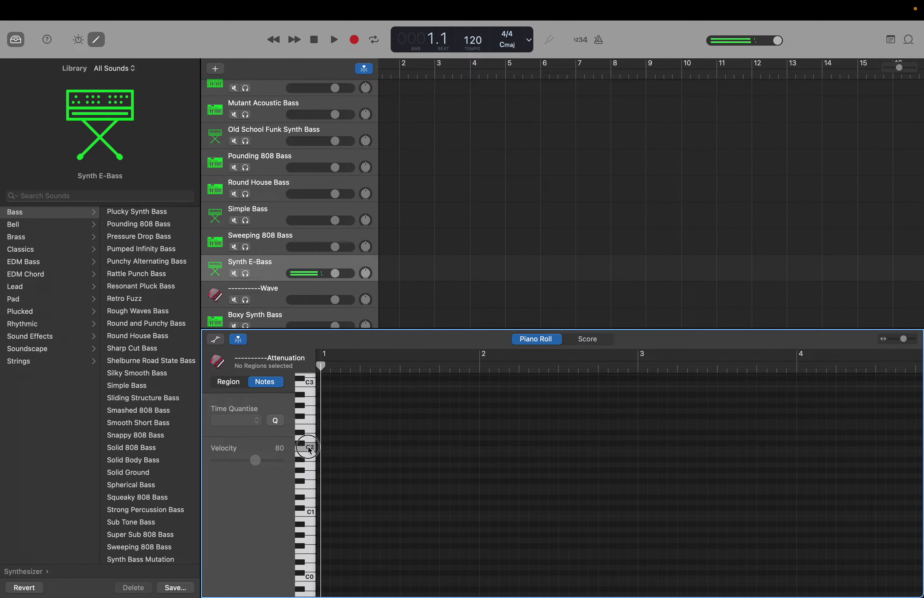
scroll(285, 260, "down", 10)
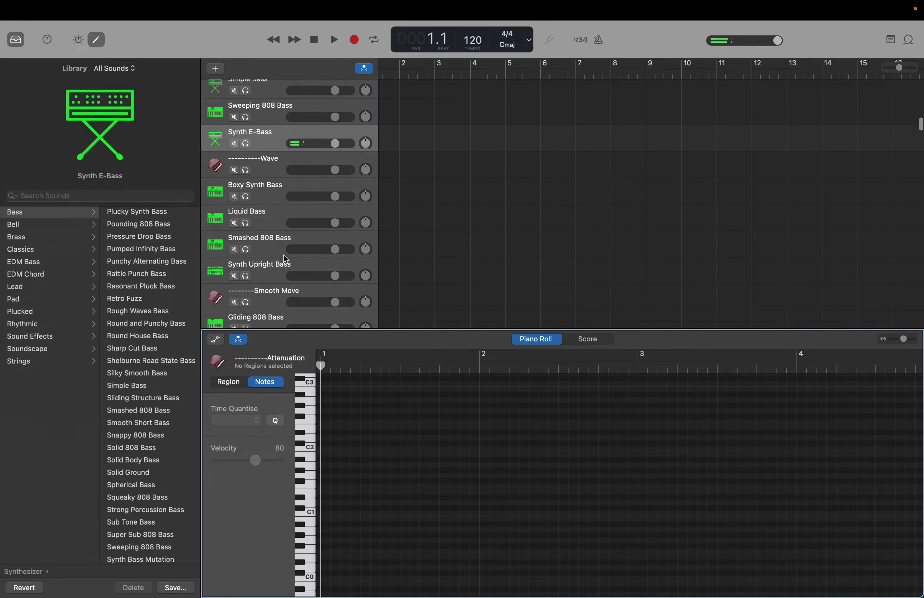
scroll(286, 259, "down", 3)
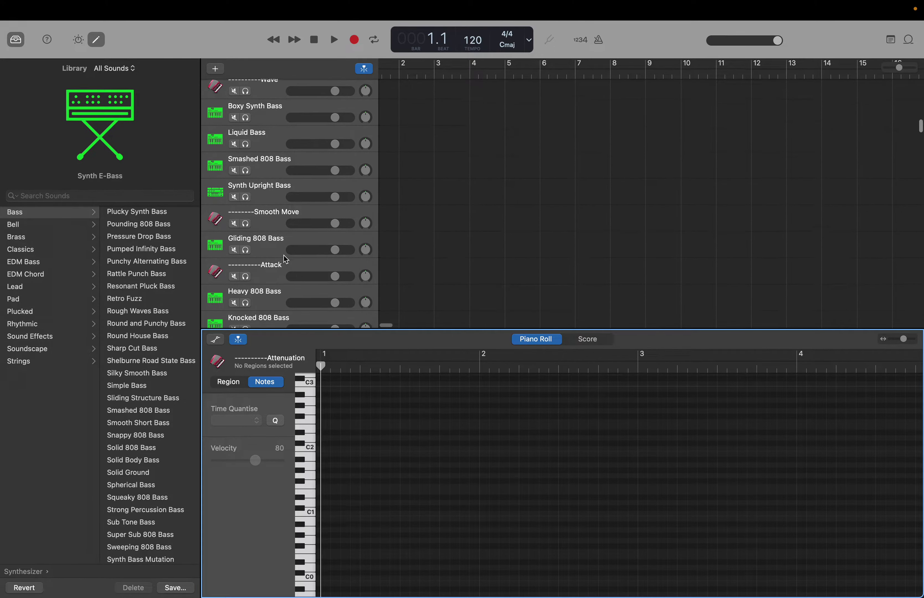
scroll(286, 260, "up", 12)
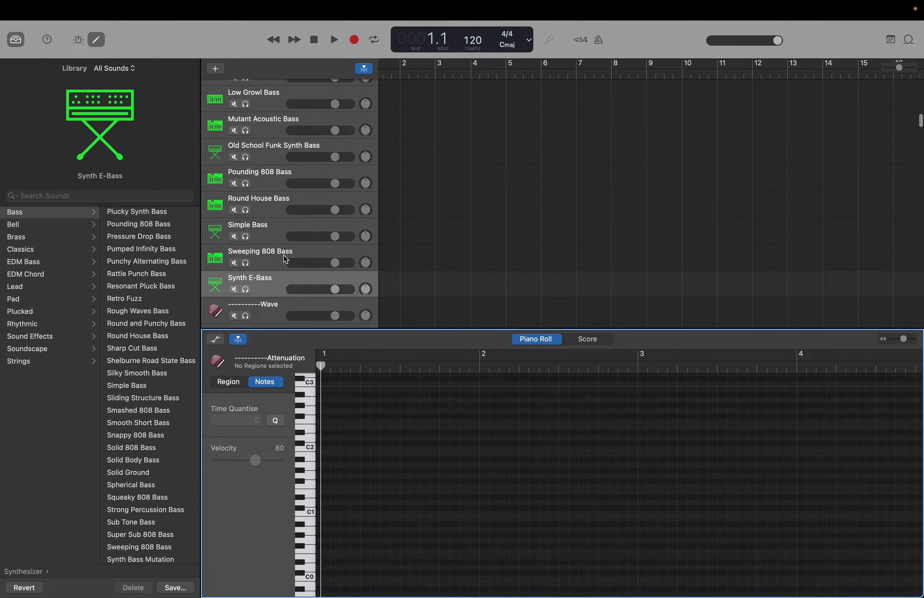
Delete the Bass section's Attenuation divider and move the Alphabet City Boundless Bass track directly under the Attack divider
scroll(284, 256, "up", 6)
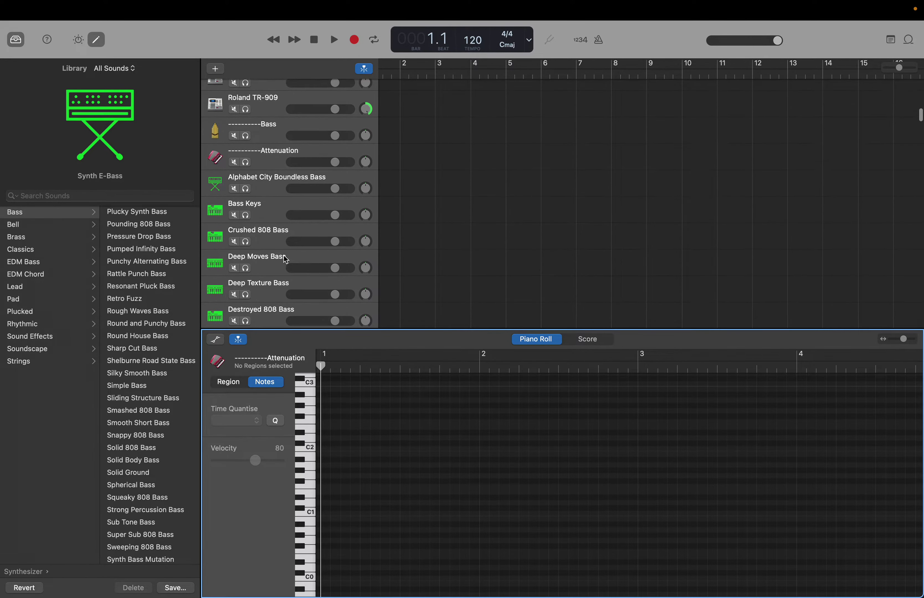
right_click(264, 166)
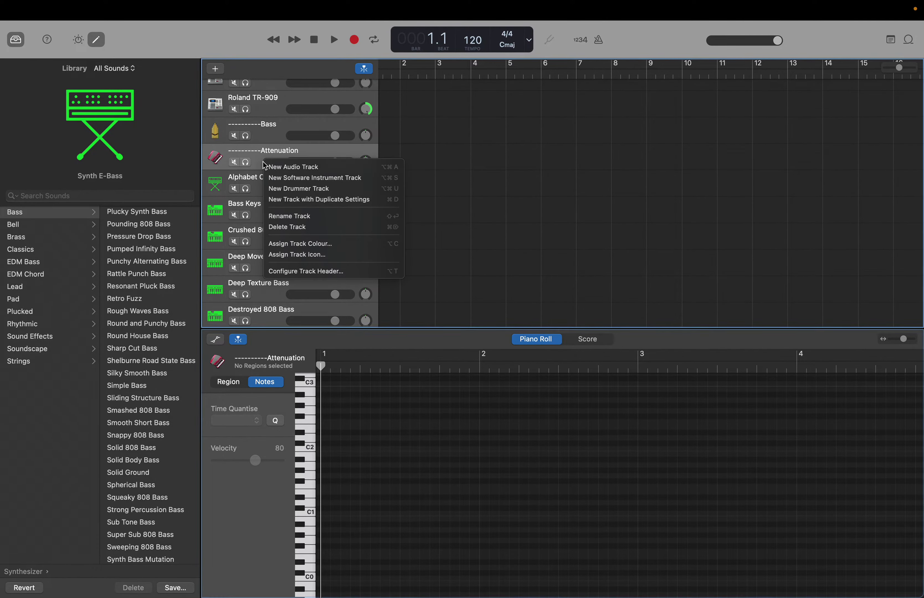
left_click(291, 228)
left_click_drag(272, 156, 272, 259)
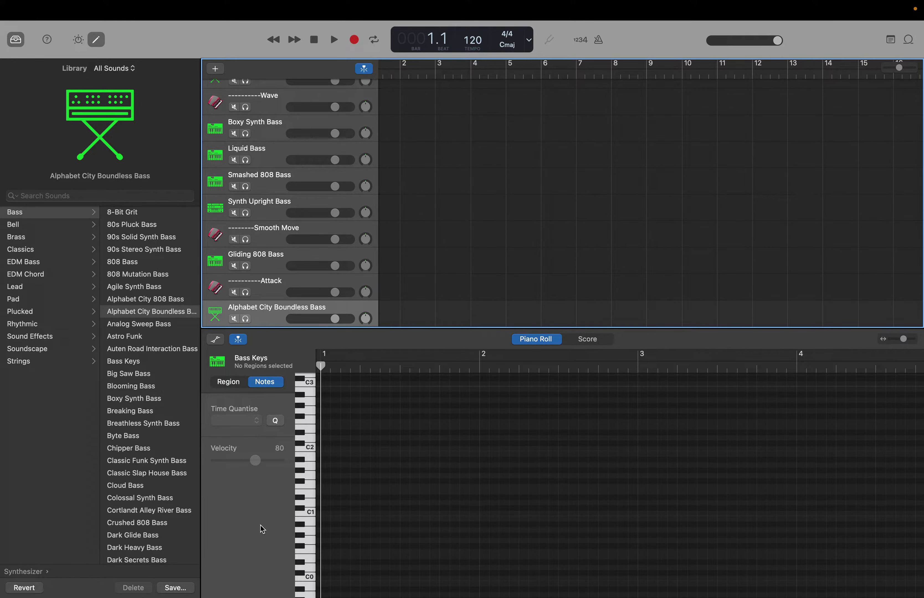
Move the Bass Keys and Crushed 808 Bass tracks below Alphabet City Boundless Bass in the Attack group
scroll(234, 251, "up", 15)
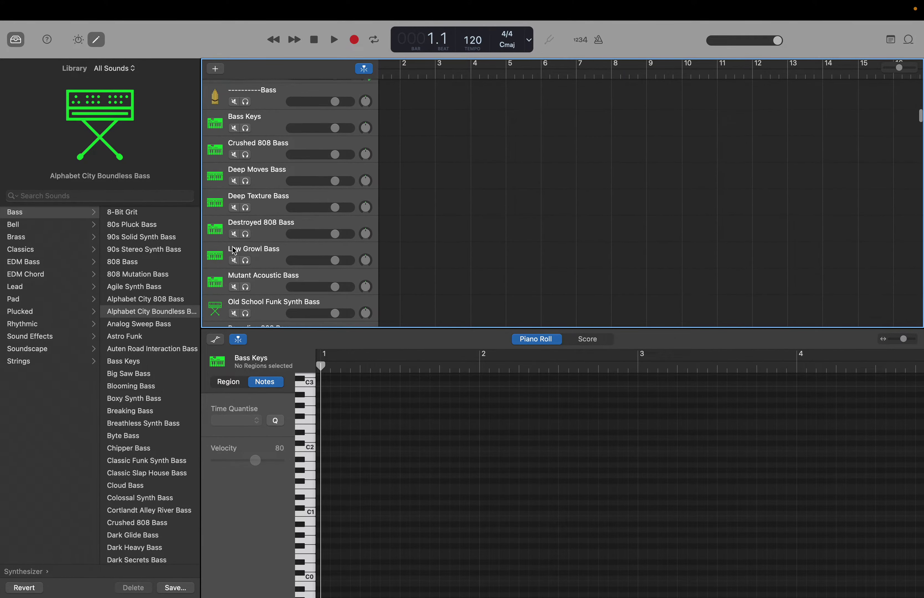
scroll(249, 307, "down", 10)
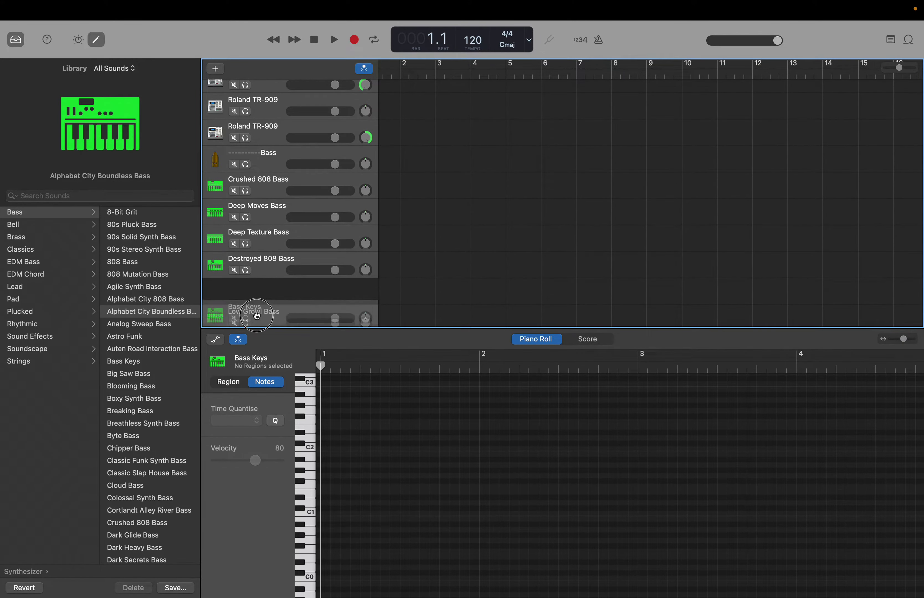
left_click_drag(257, 344, 258, 288)
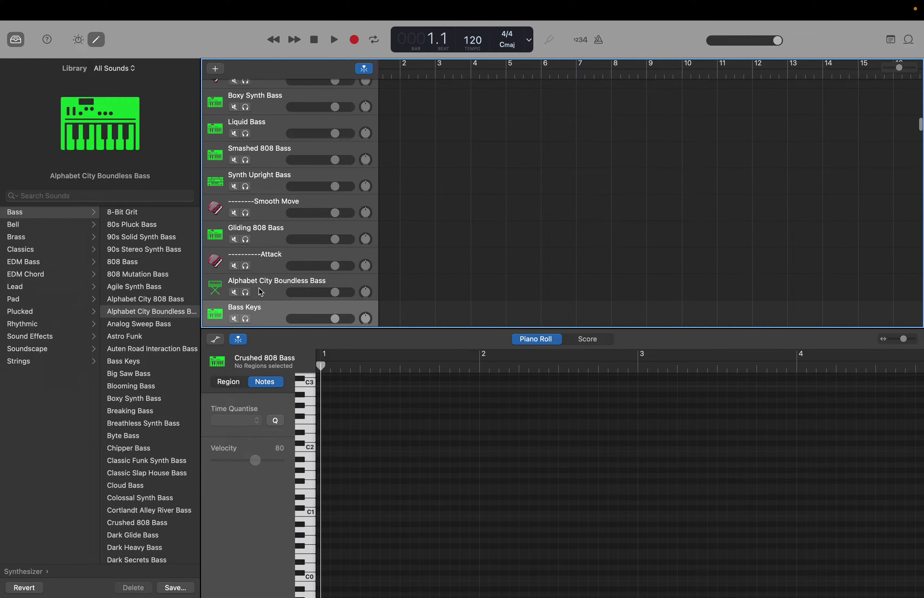
scroll(259, 287, "up", 15)
scroll(261, 292, "up", 4)
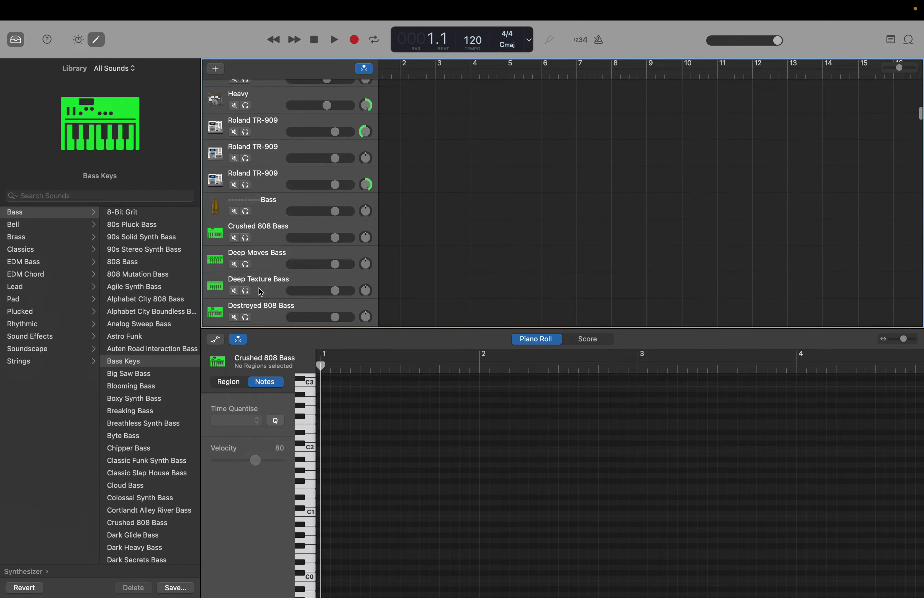
left_click_drag(256, 237, 238, 303)
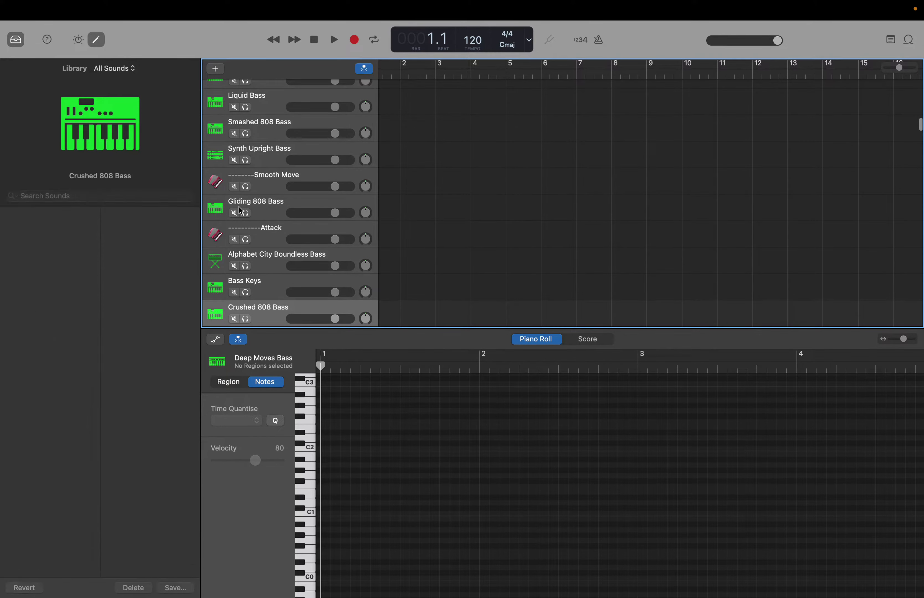
Move the Deep Moves Bass and Deep Texture Bass tracks below Crushed 808 Bass in the Attack group
scroll(237, 194, "up", 10)
scroll(237, 124, "up", 3)
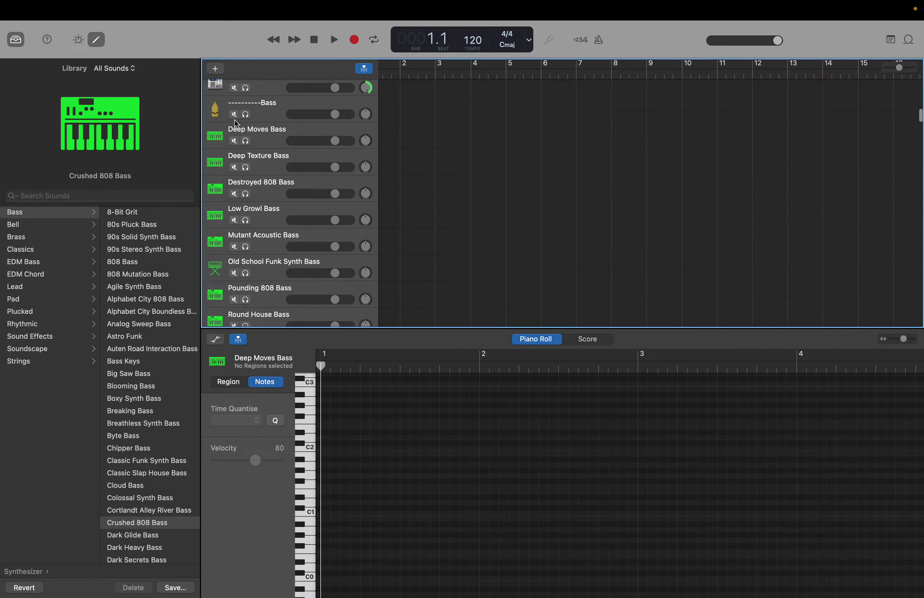
left_click_drag(267, 170, 251, 273)
scroll(251, 272, "up", 15)
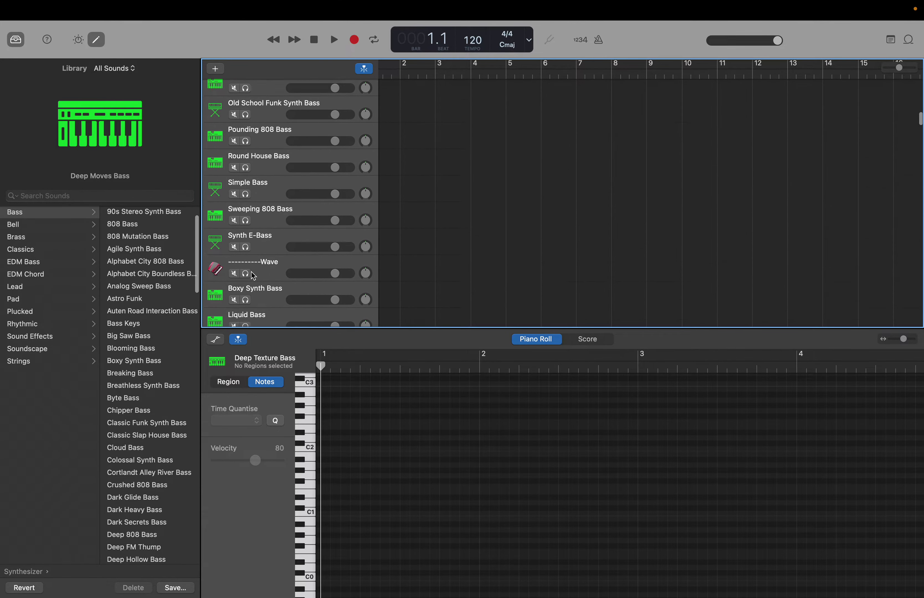
scroll(251, 272, "down", 3)
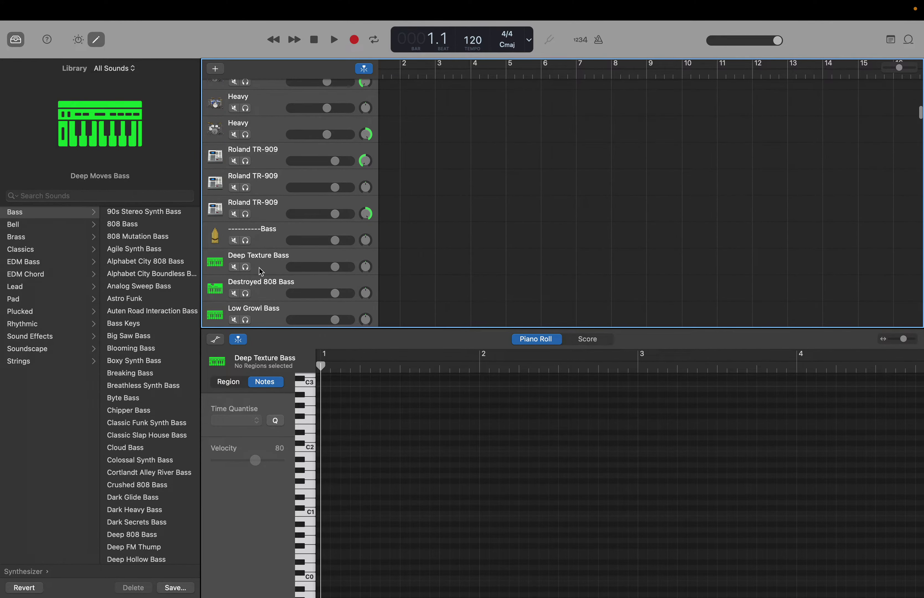
left_click_drag(260, 263, 262, 157)
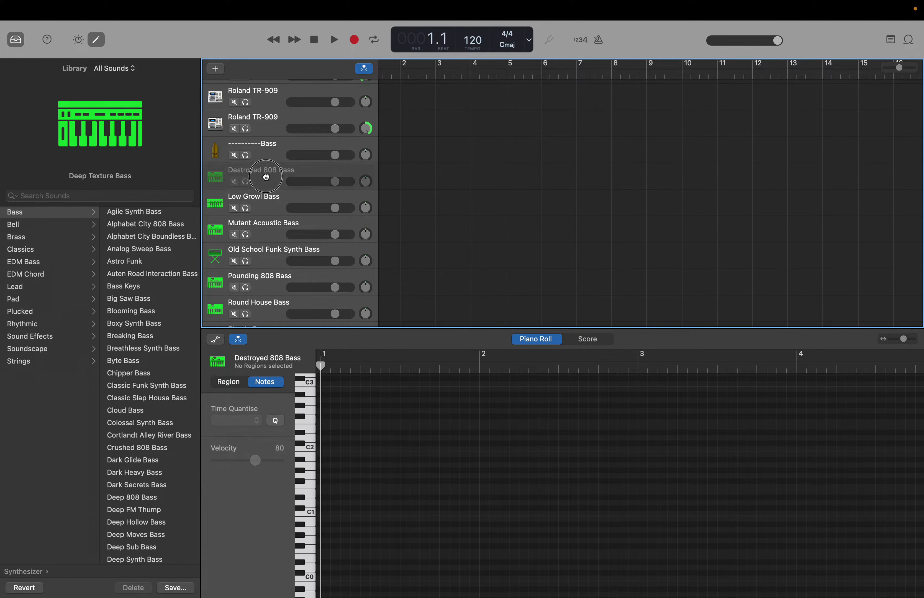
Move Destroyed 808 Bass below Deep Texture Bass and Low Growl Bass below Lo-Fi Drive 808 Bass in the Attack group
left_click_drag(267, 177, 234, 307)
scroll(282, 237, "up", 15)
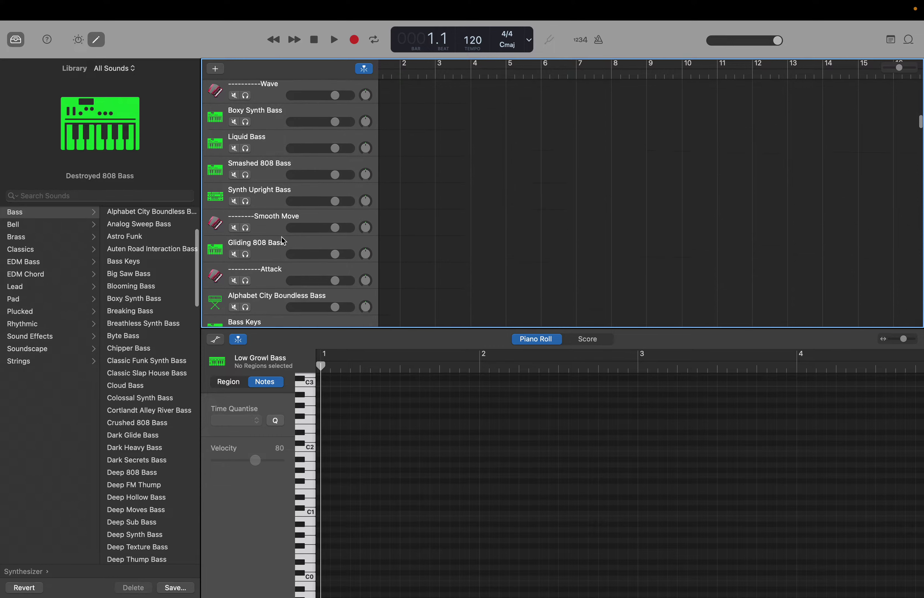
scroll(282, 237, "down", 3)
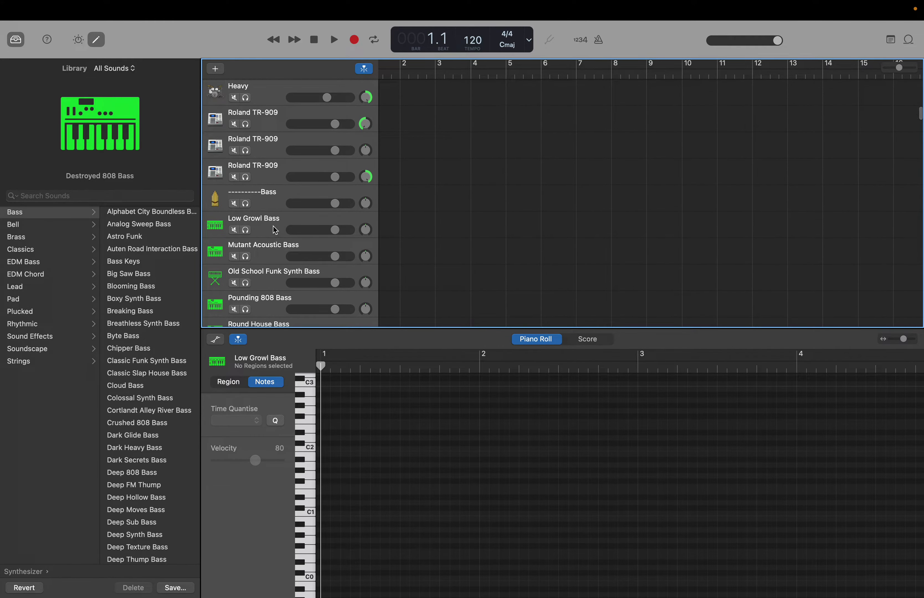
left_click_drag(273, 226, 258, 244)
Move the Mutant Acoustic Bass and Old School Funk Synth Bass tracks below Massive 808 Bass in the Attack group
scroll(259, 244, "down", 5)
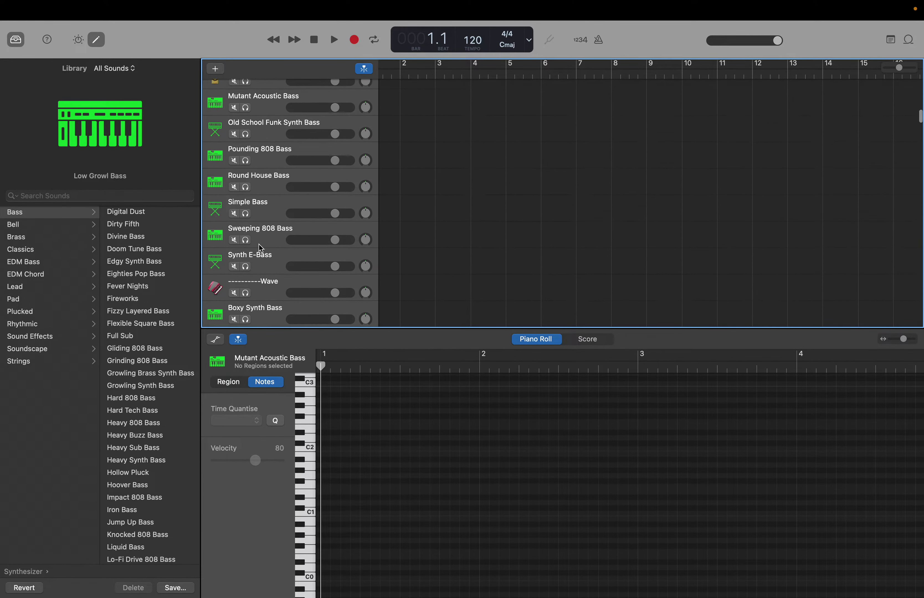
left_click_drag(259, 178, 254, 282)
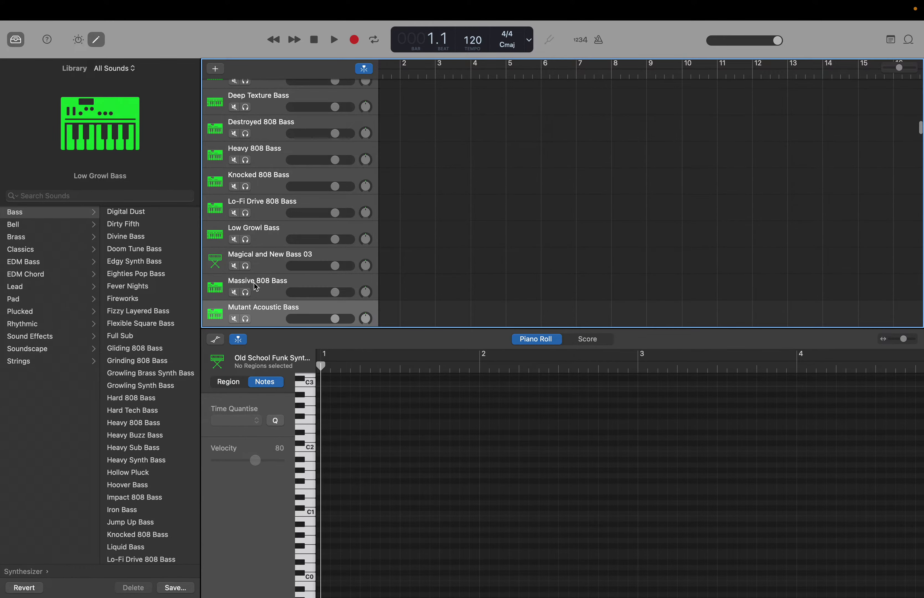
scroll(254, 283, "up", 10)
scroll(254, 283, "up", 15)
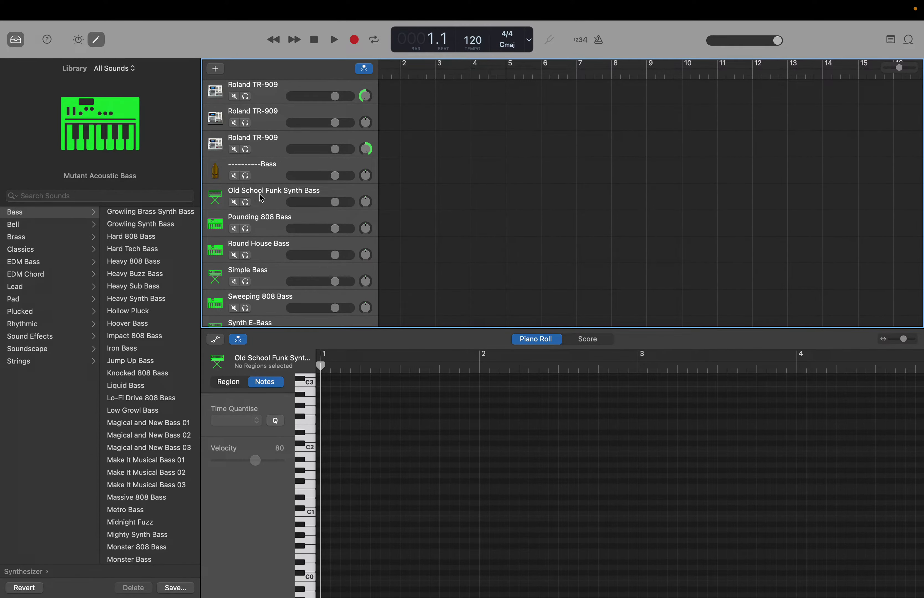
left_click_drag(261, 198, 259, 254)
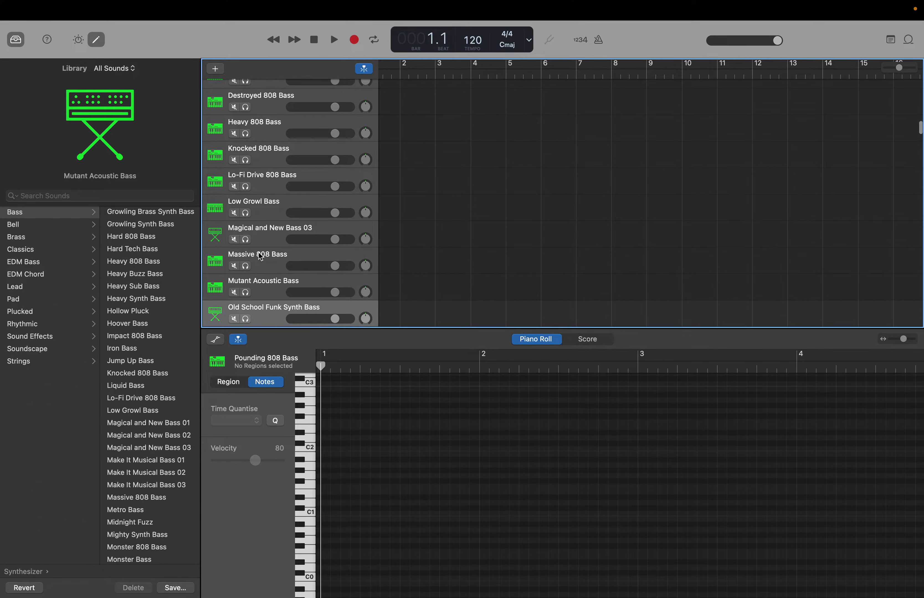
Move the Pounding 808 Bass track to its alphabetical place in the Attack group
scroll(259, 252, "up", 10)
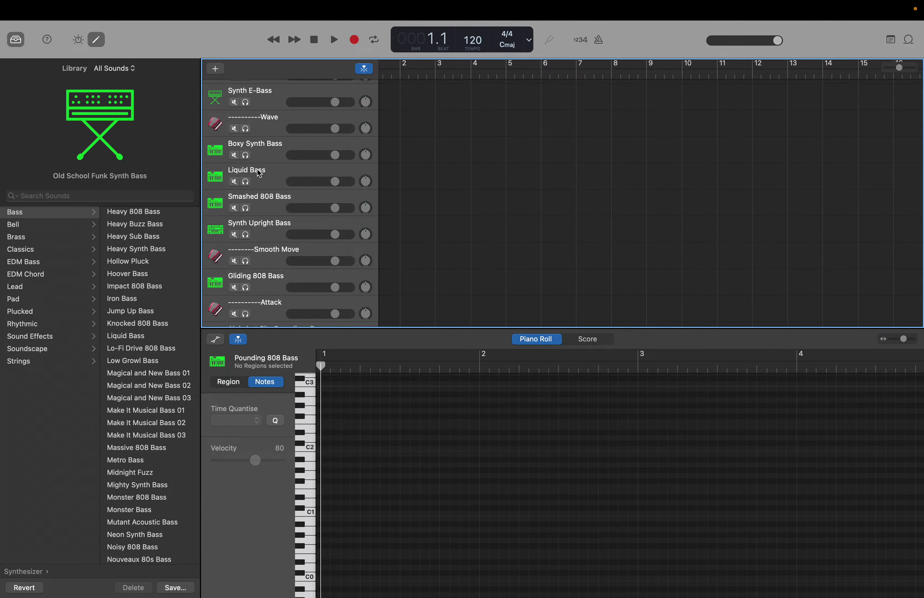
scroll(265, 302, "up", 5)
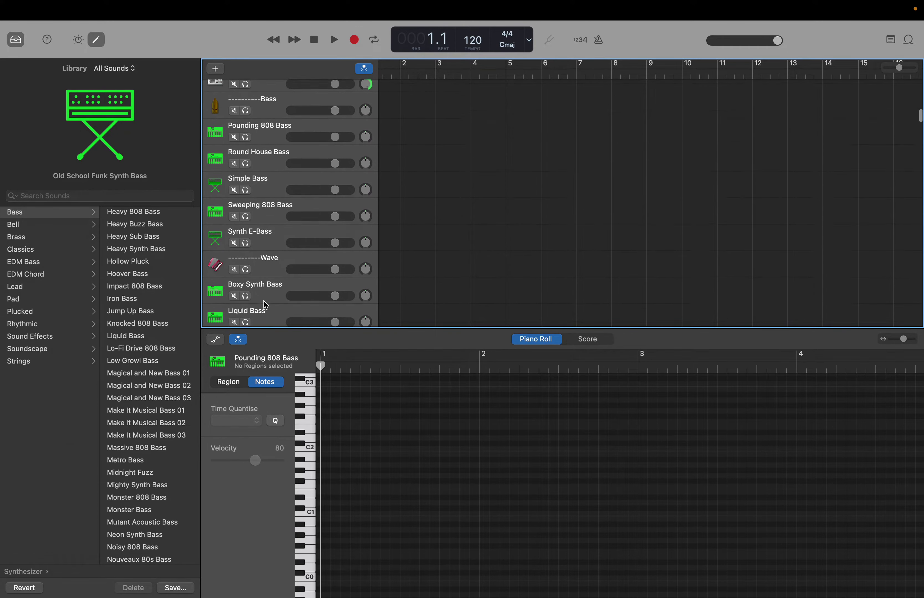
left_click_drag(261, 185, 261, 299)
left_click_drag(260, 305, 245, 273)
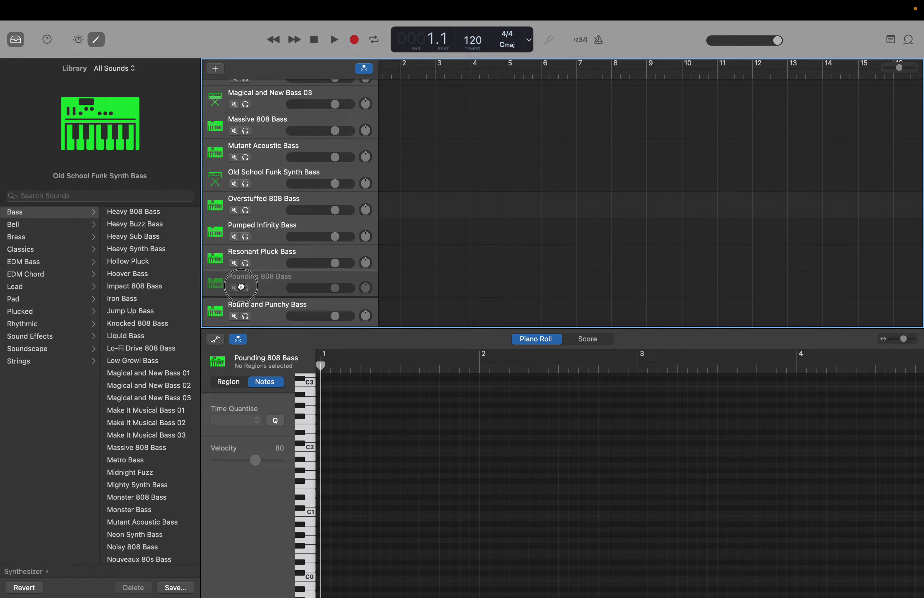
left_click_drag(244, 267, 244, 264)
Move the Round House Bass and Simple Bass tracks to their alphabetical places in the Attack group
scroll(244, 265, "down", 10)
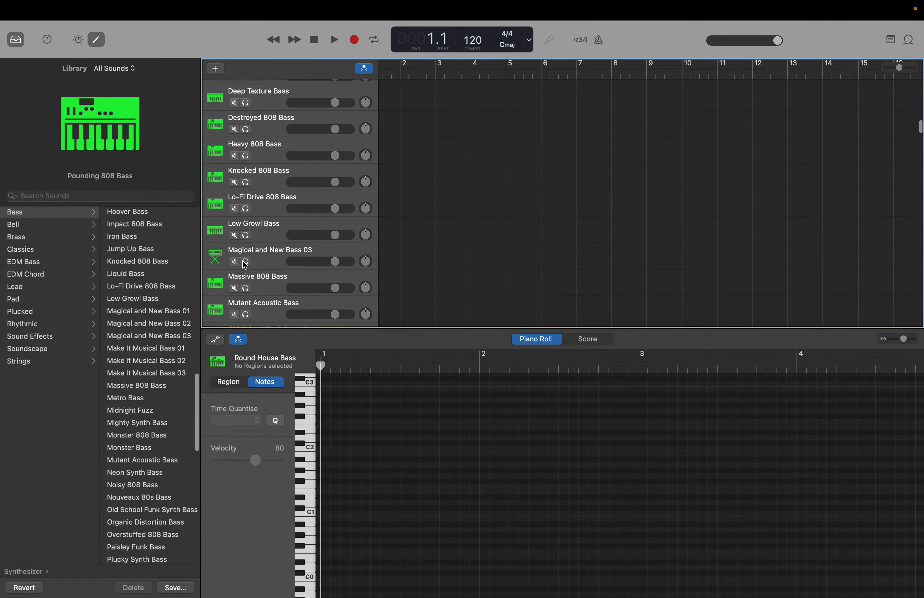
scroll(244, 266, "up", 8)
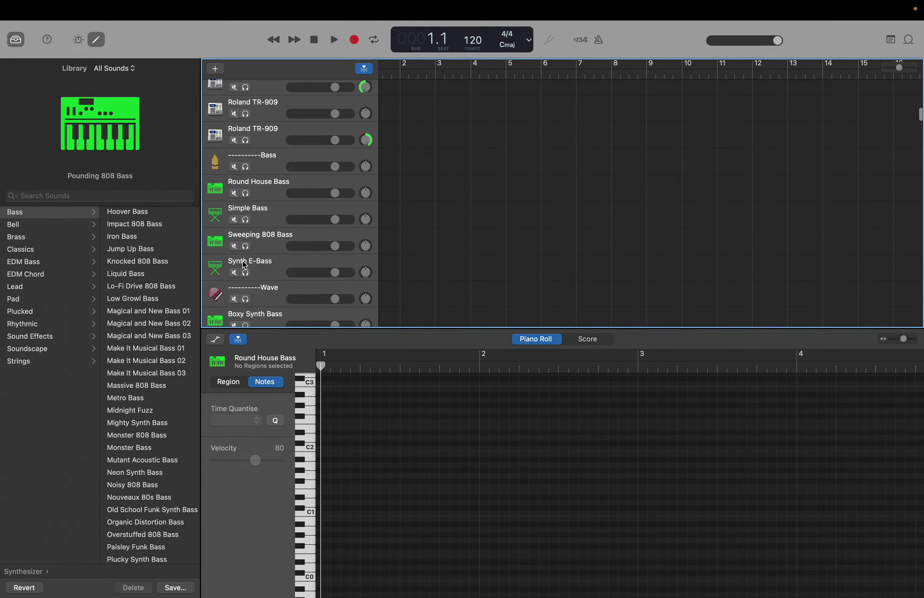
left_click_drag(260, 242, 252, 277)
scroll(250, 273, "up", 10)
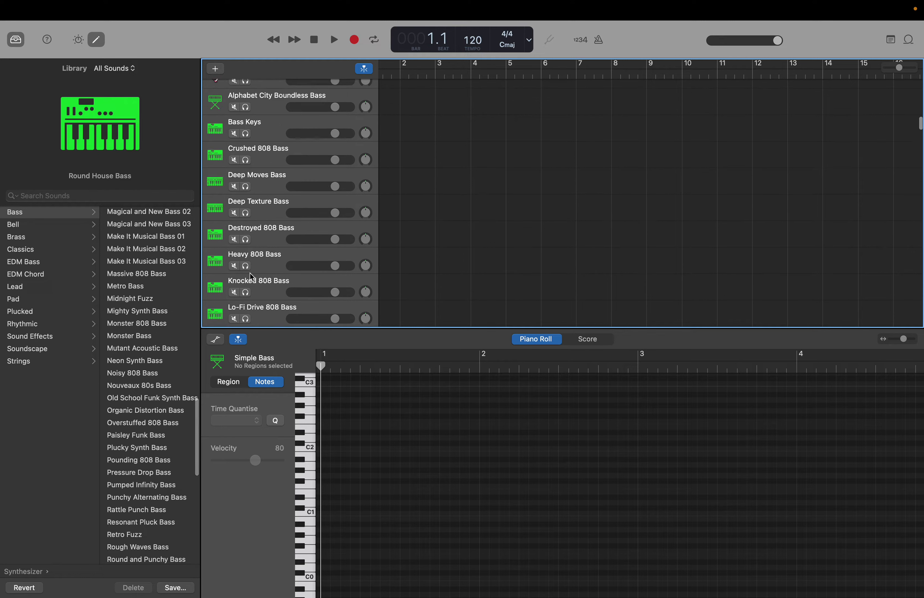
scroll(252, 277, "up", 10)
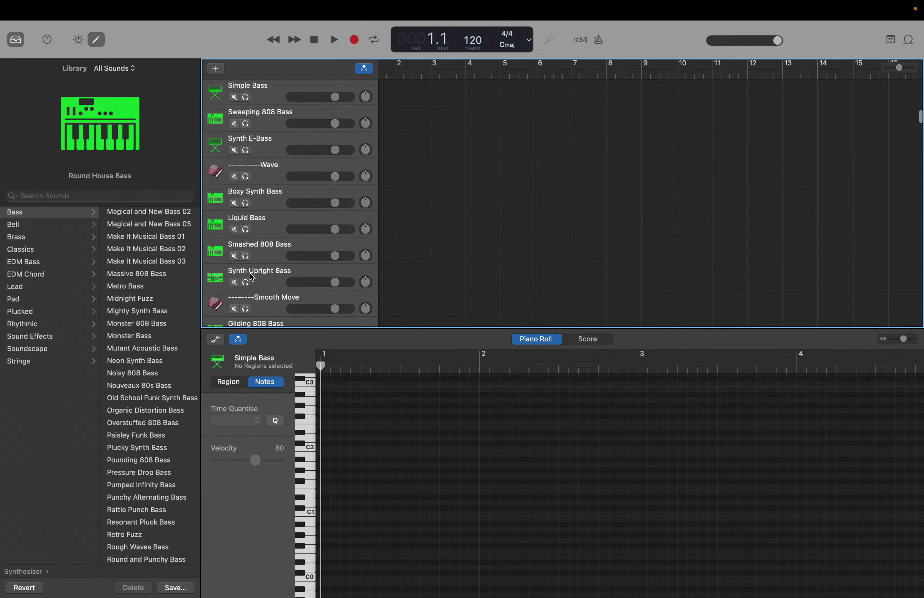
scroll(251, 278, "up", 2)
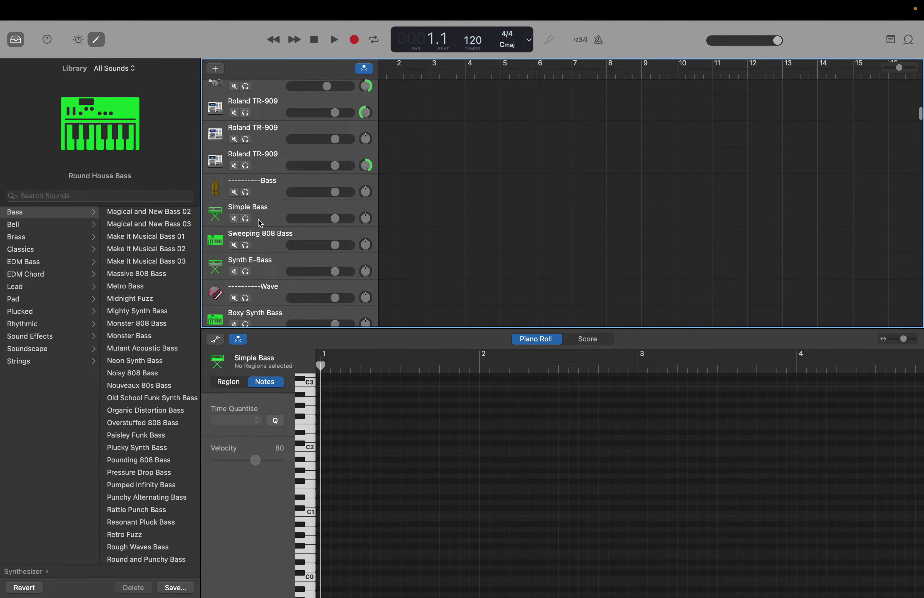
scroll(260, 214, "down", 15)
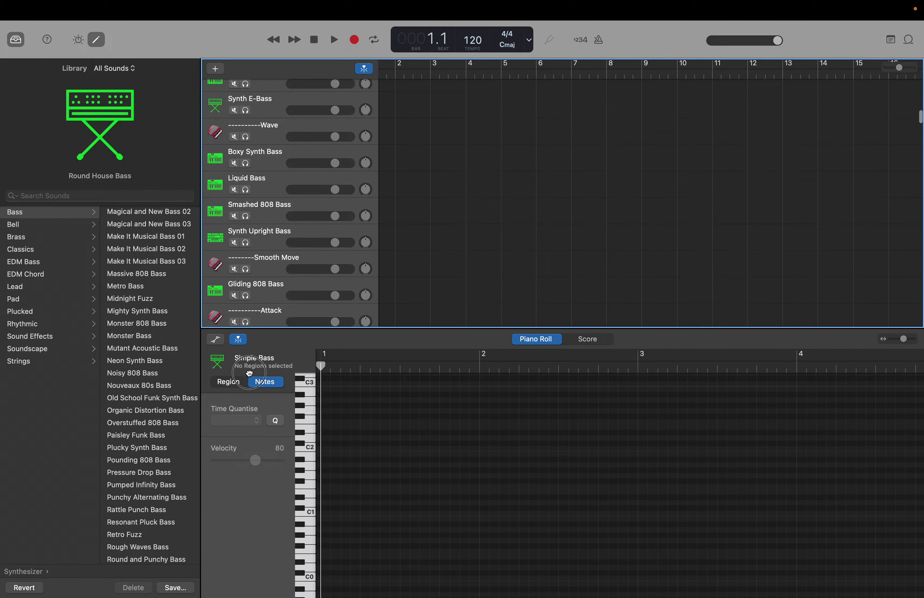
left_click_drag(249, 373, 252, 215)
Move the Sweeping 808 Bass track next to its namesake in the Attack group and delete the duplicate track
scroll(251, 215, "up", 10)
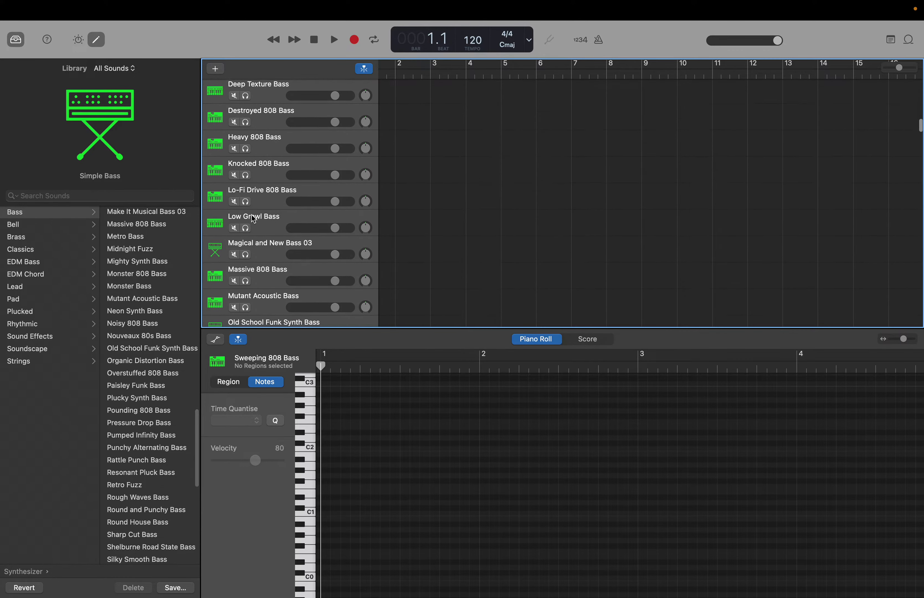
scroll(251, 215, "up", 5)
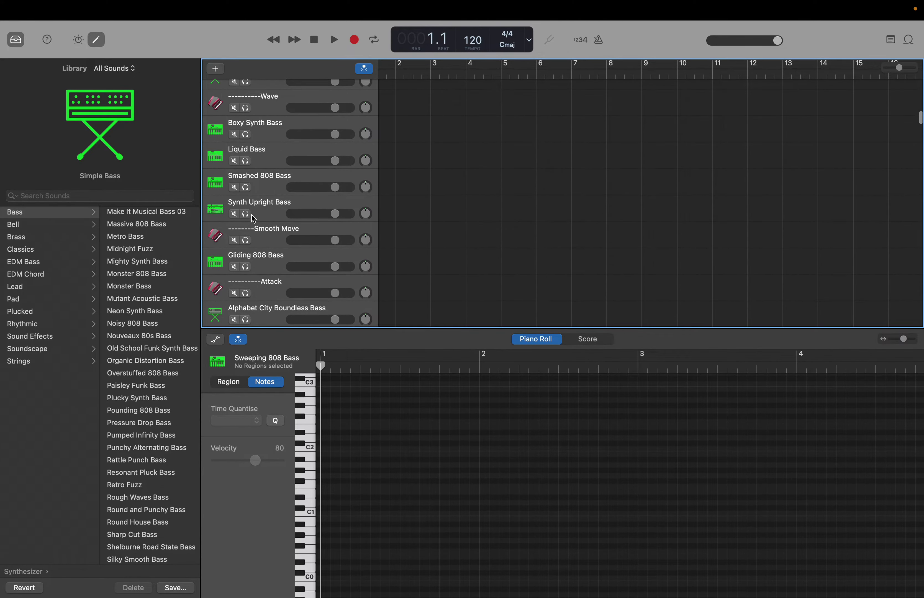
scroll(251, 215, "up", 4)
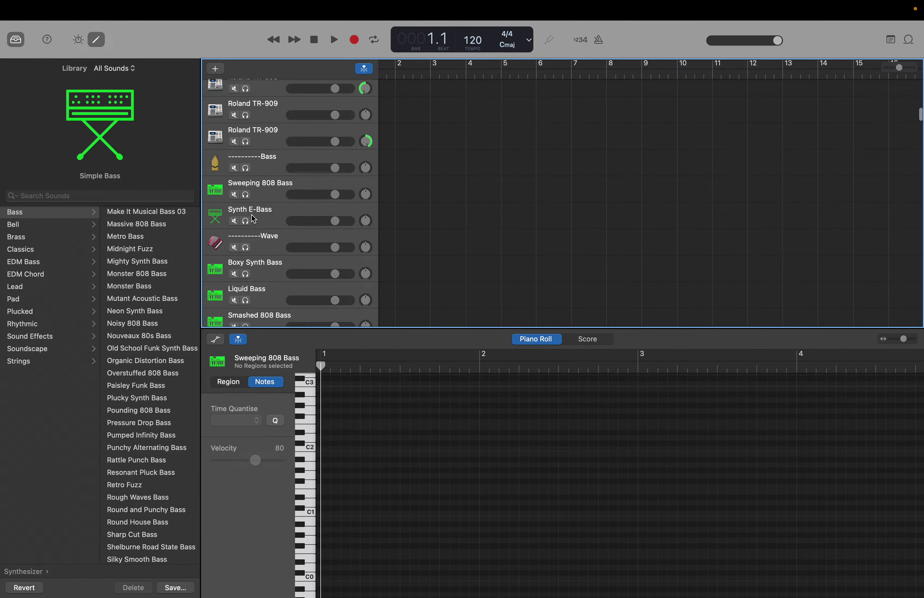
left_click_drag(263, 193, 255, 296)
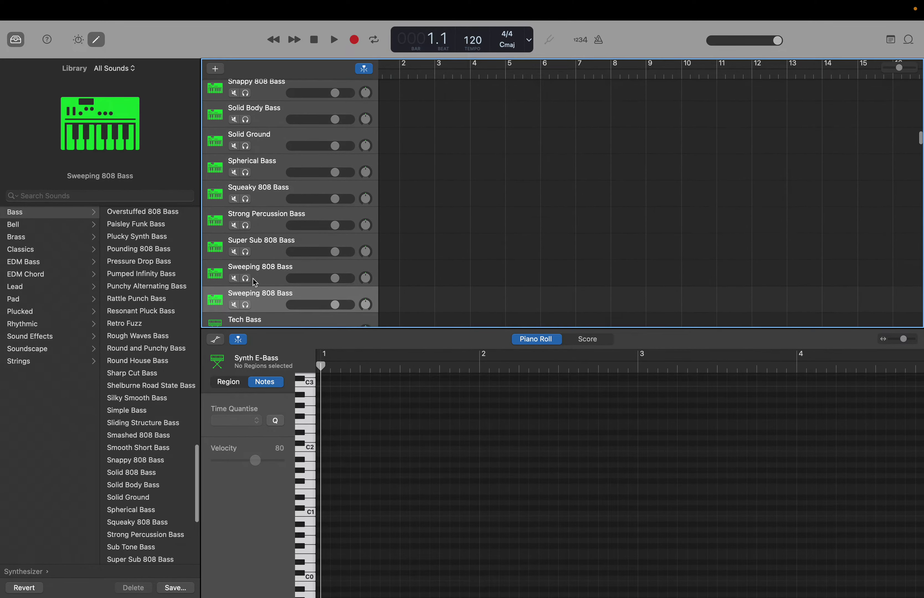
right_click(273, 299)
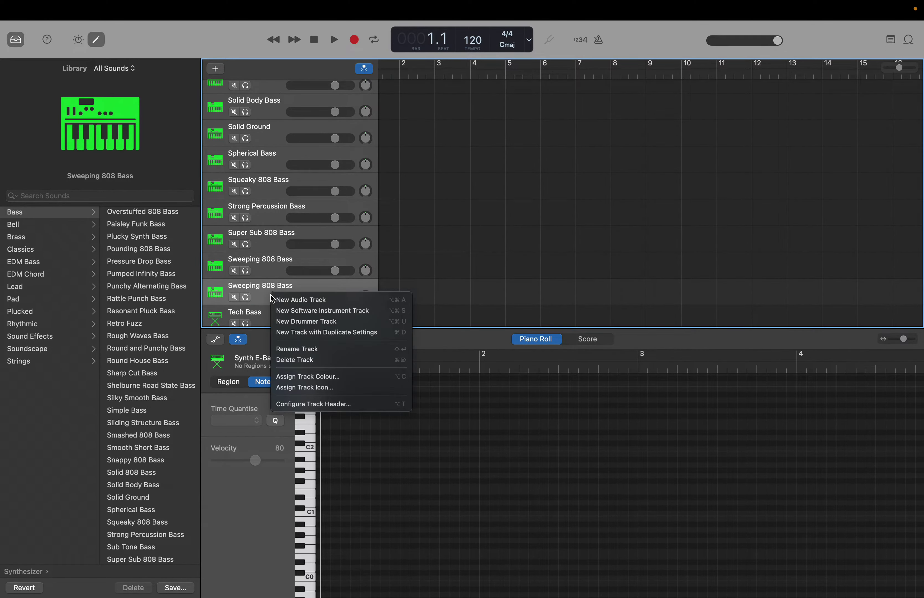
left_click(286, 360)
Audition the remaining Sweeping 808 Bass track in the Attack group at C2
left_click(267, 268)
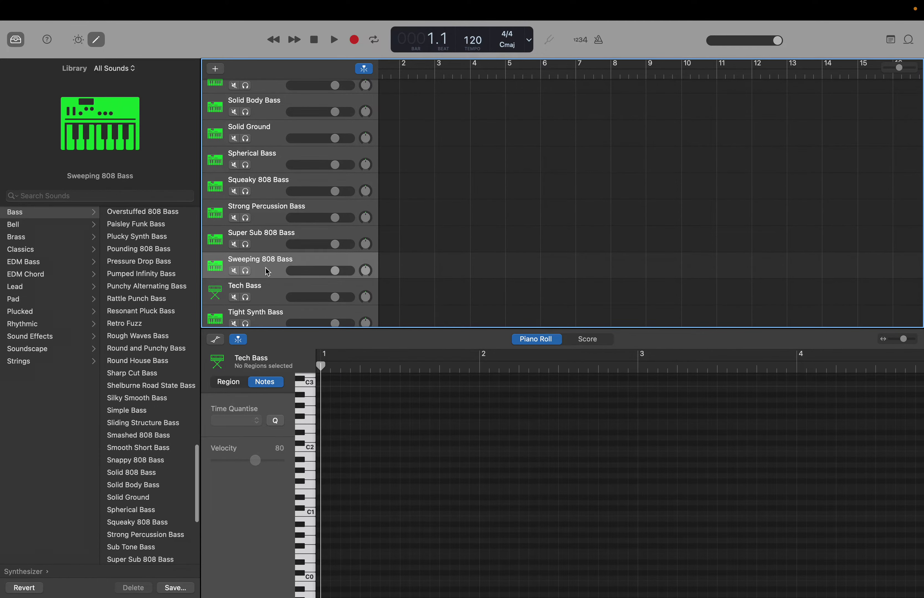
left_click(309, 450)
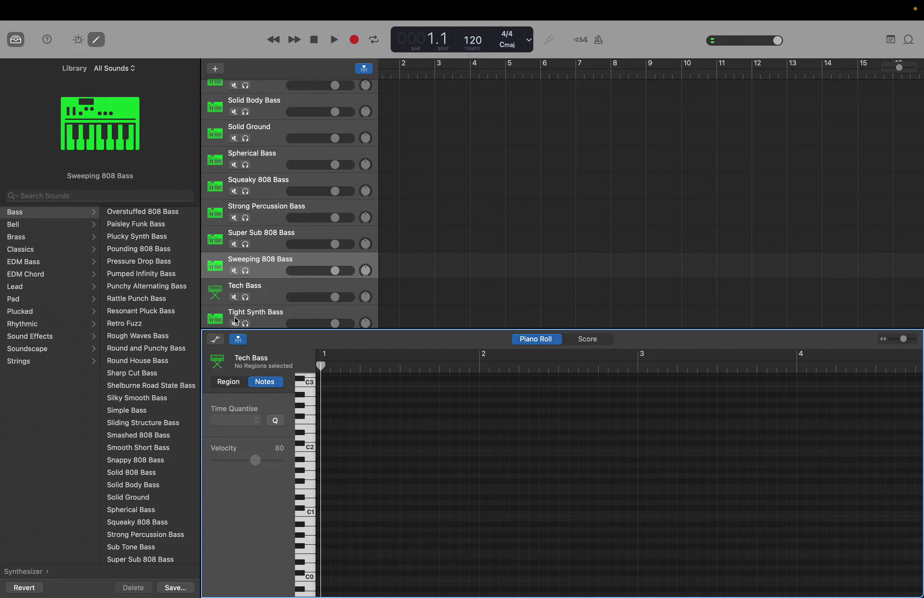
scroll(236, 321, "up", 15)
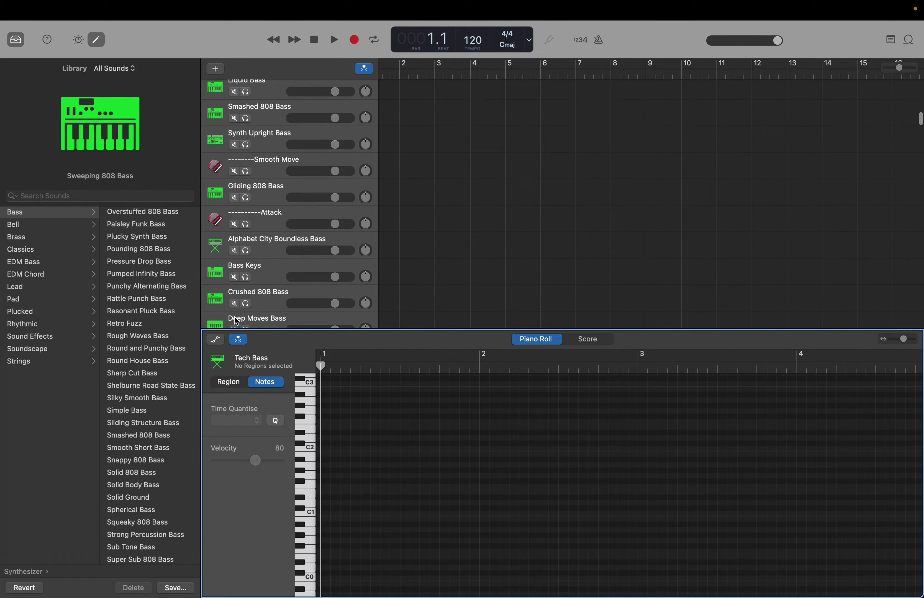
Move the Synth E-Bass track to its alphabetical place in the Bass section's Attack group, between Sweeping 808 Bass and Tech Bass
scroll(236, 321, "up", 8)
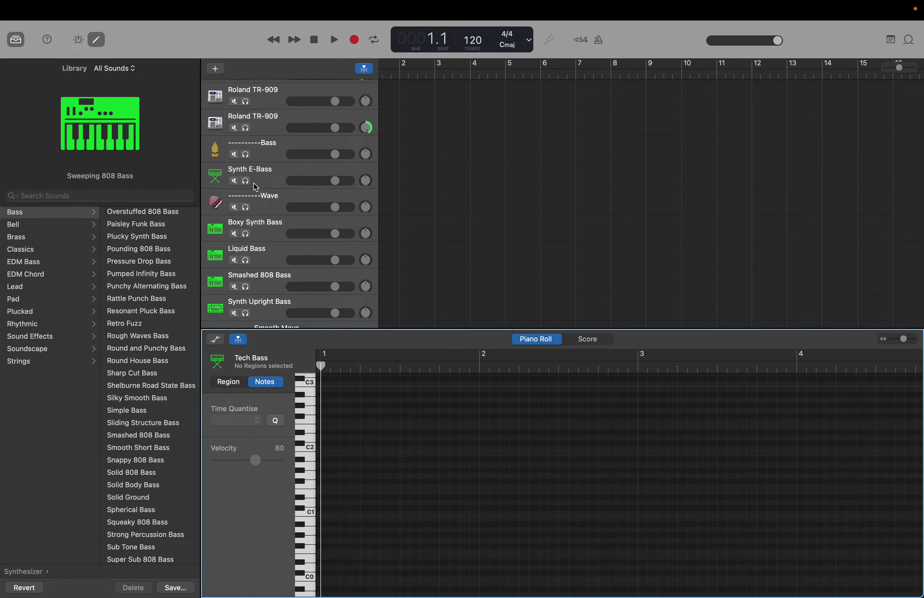
left_click_drag(256, 187, 258, 260)
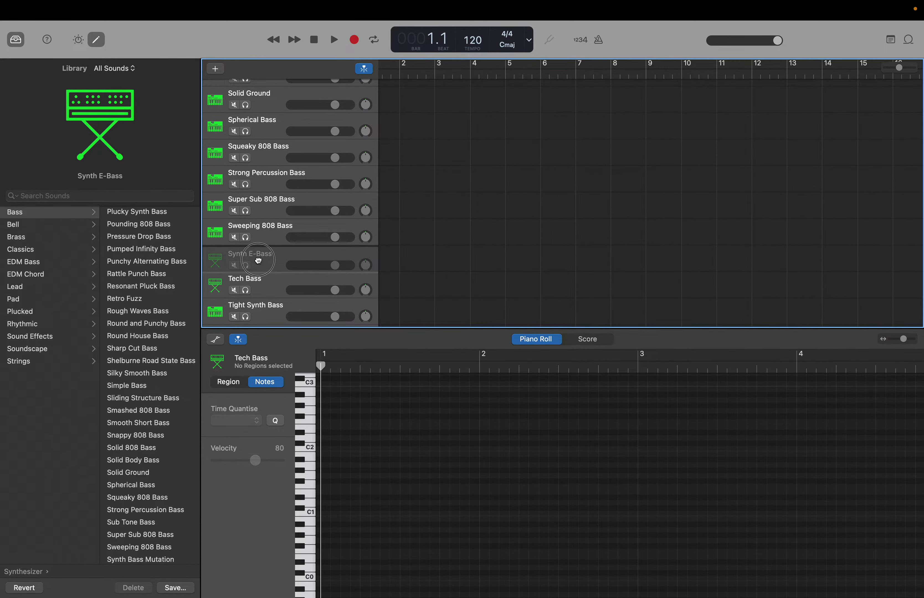
scroll(260, 263, "down", 8)
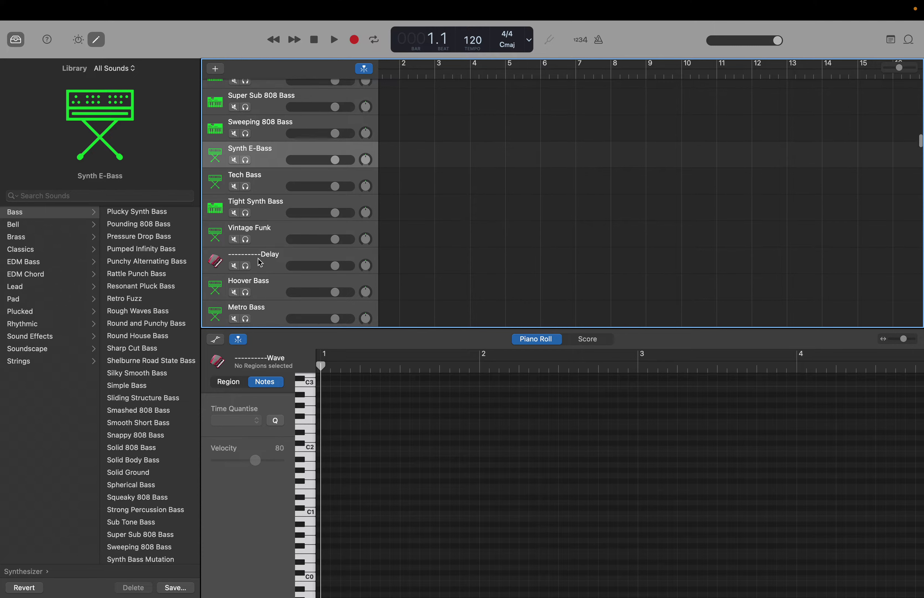
Audition the Hoover Bass track in the Bass section's Delay group at C2
scroll(260, 264, "down", 1)
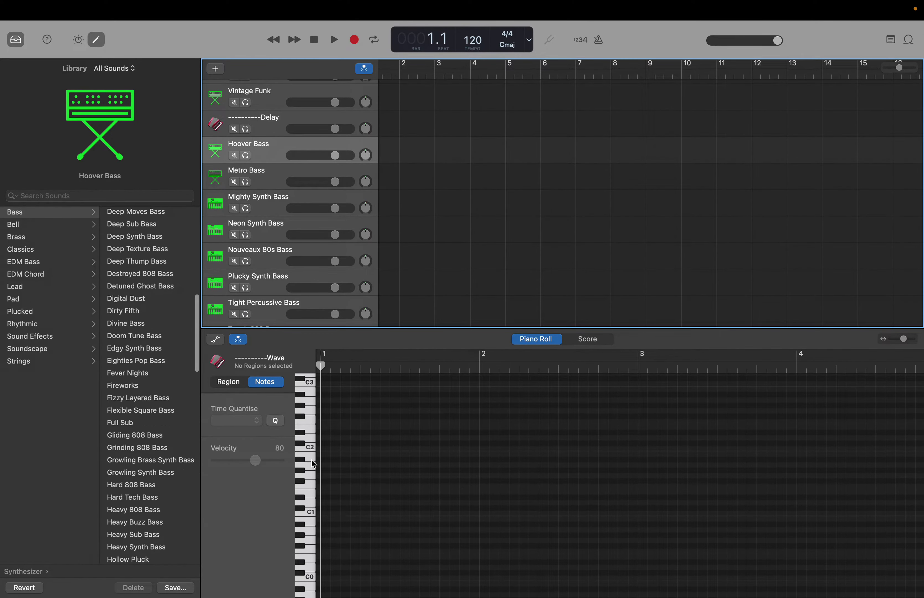
left_click(310, 452)
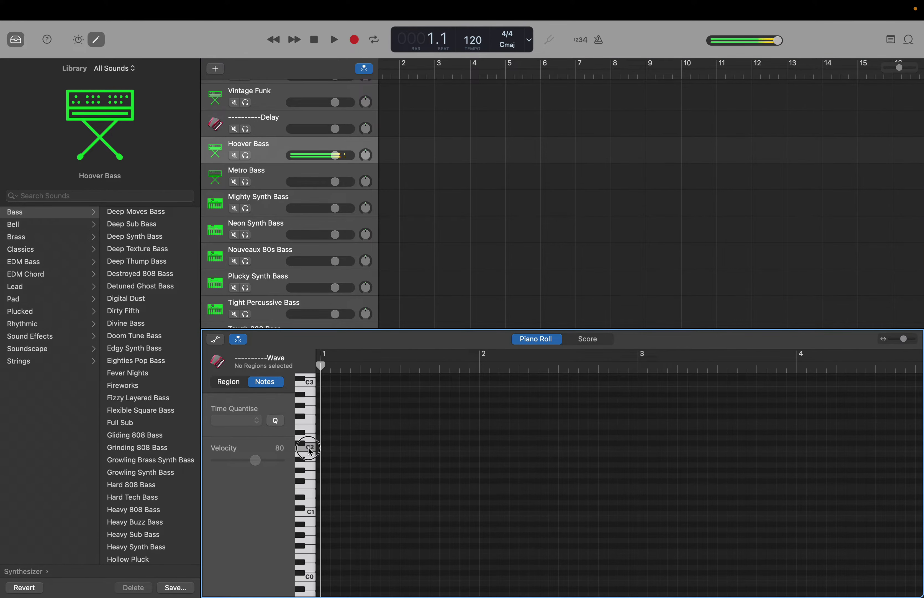
Audition the Dirty Pulse and Distant Harp Echoes tracks in the Classics section's Delay group at C4
scroll(309, 452, "down", 3)
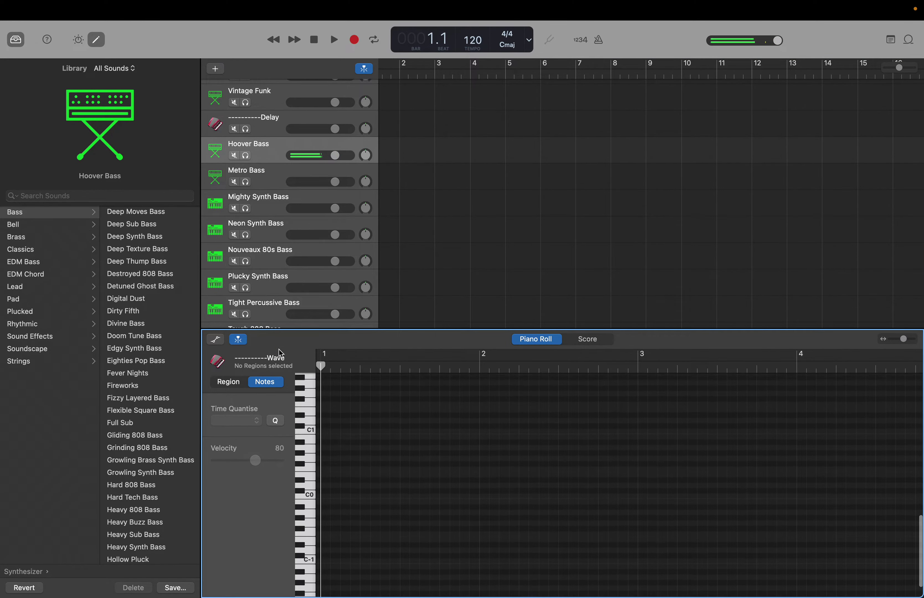
scroll(270, 219, "down", 3)
scroll(272, 221, "down", 10)
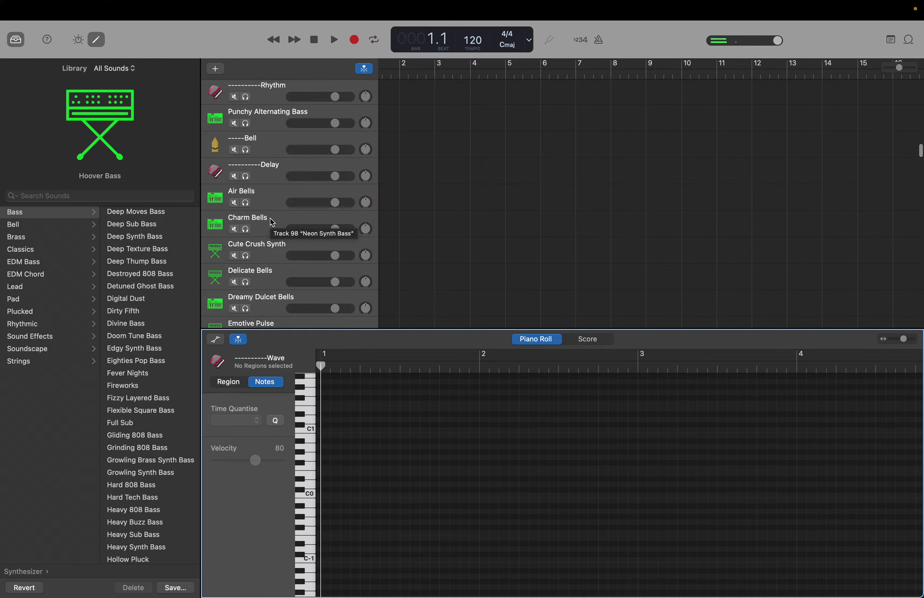
scroll(272, 222, "down", 15)
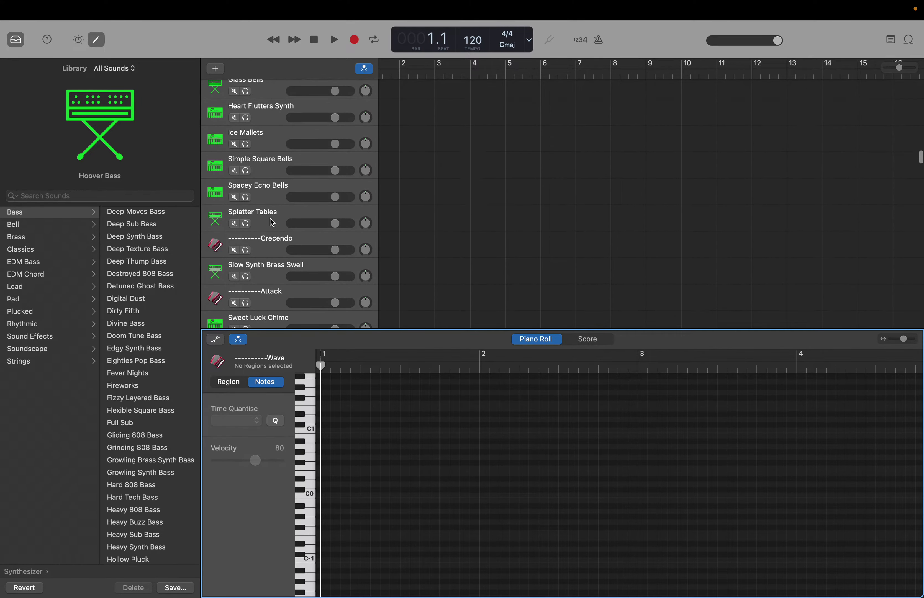
scroll(270, 219, "down", 3)
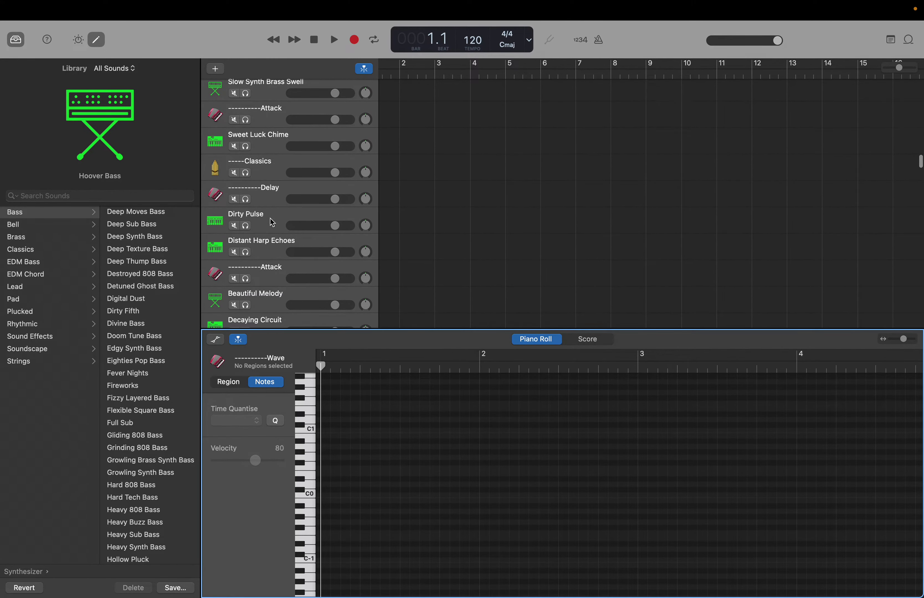
left_click(268, 209)
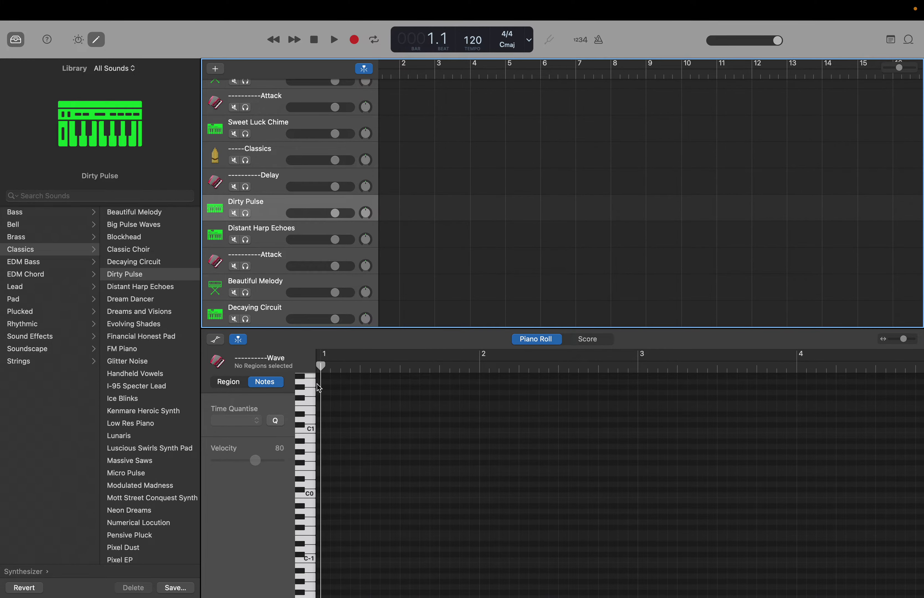
scroll(307, 437, "up", 10)
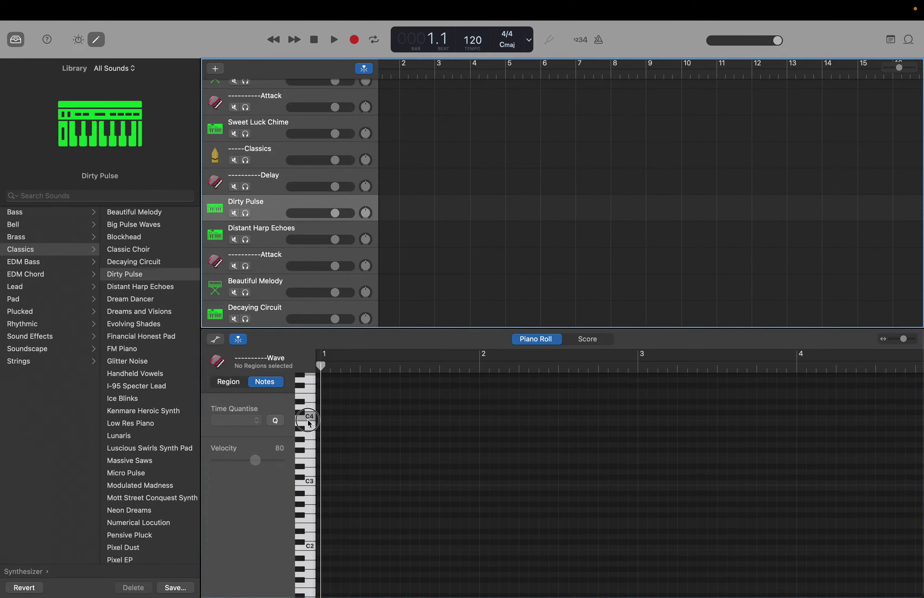
left_click(308, 421)
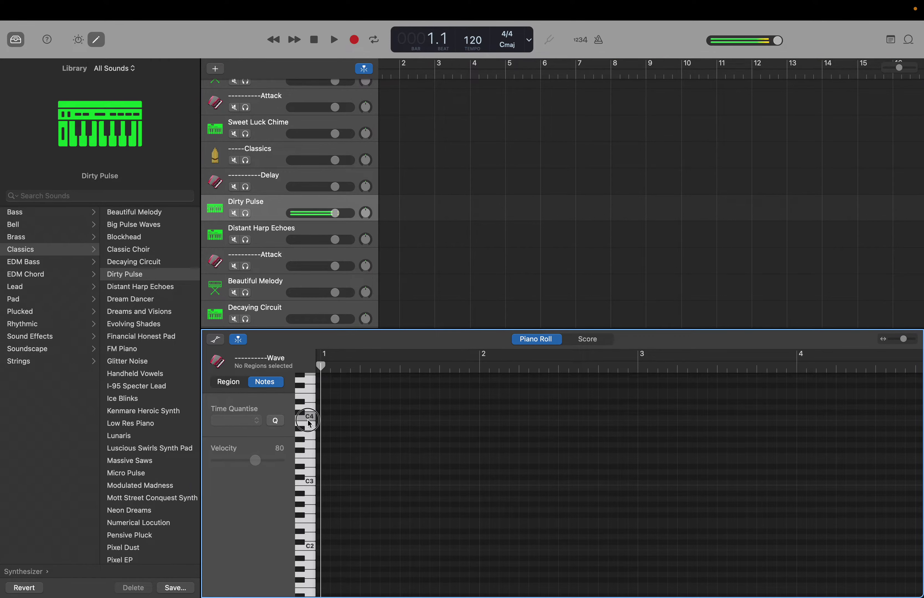
left_click(301, 237)
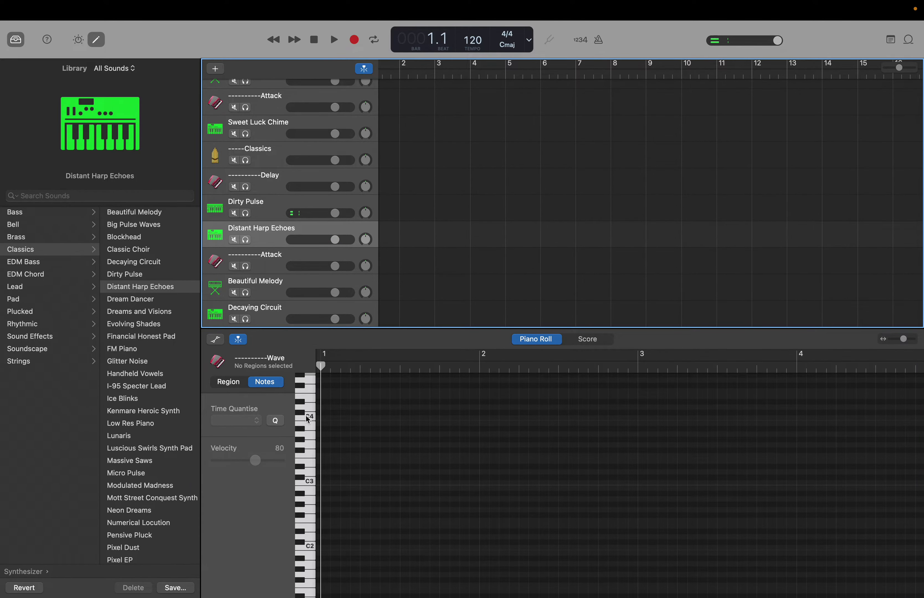
left_click(308, 420)
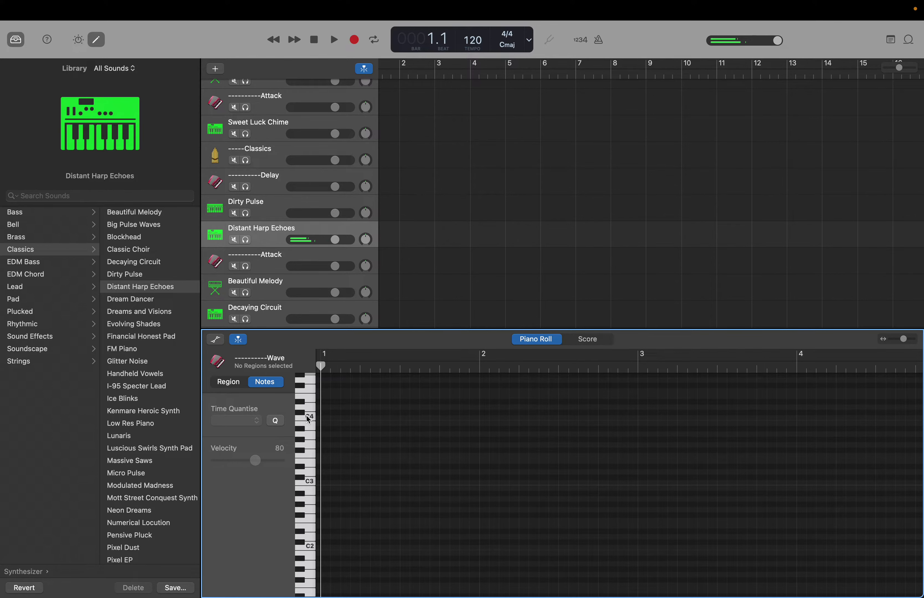
Audition the Beautiful Melody and Decaying Circuit tracks in the Classics section's Attack group at C4
scroll(273, 266, "down", 5)
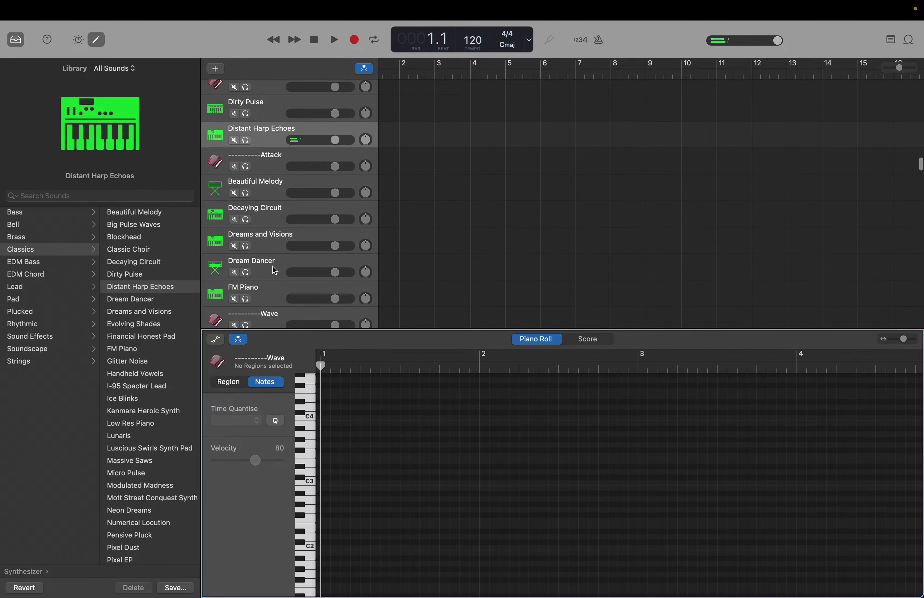
left_click(302, 167)
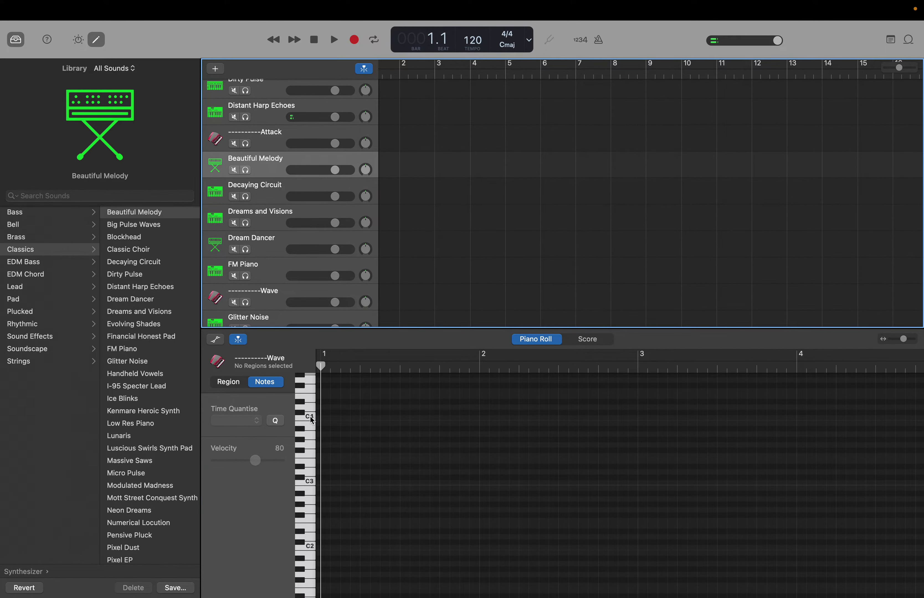
left_click(314, 422)
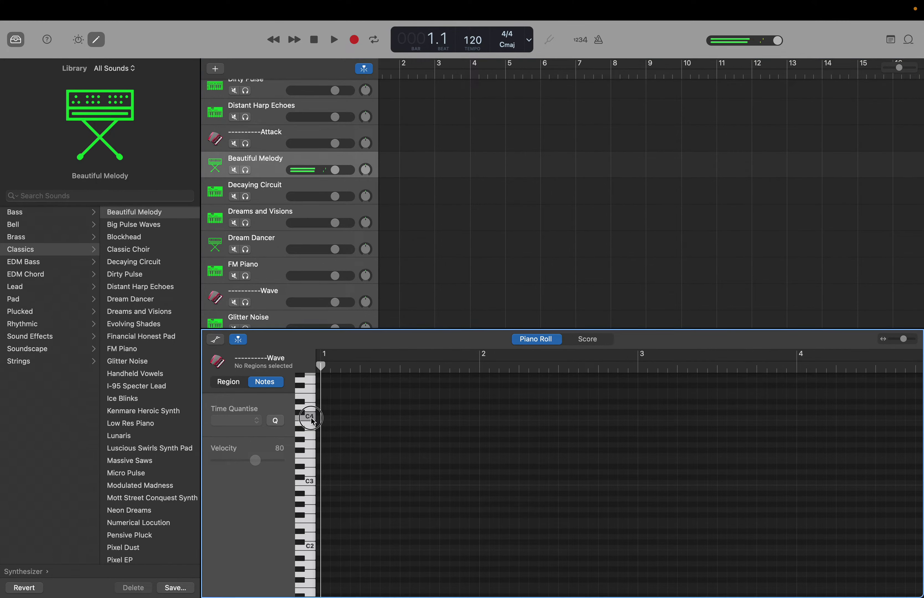
left_click(274, 190)
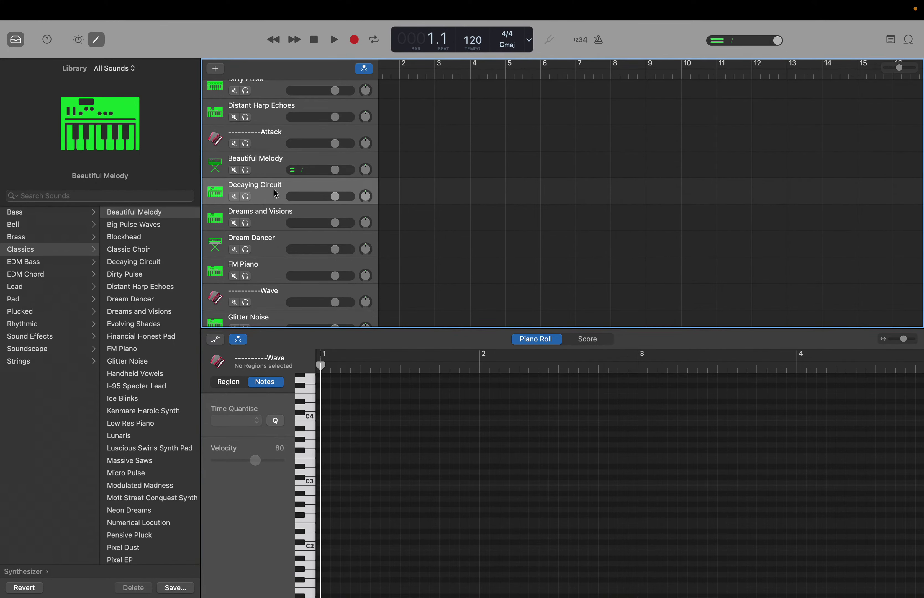
left_click(309, 418)
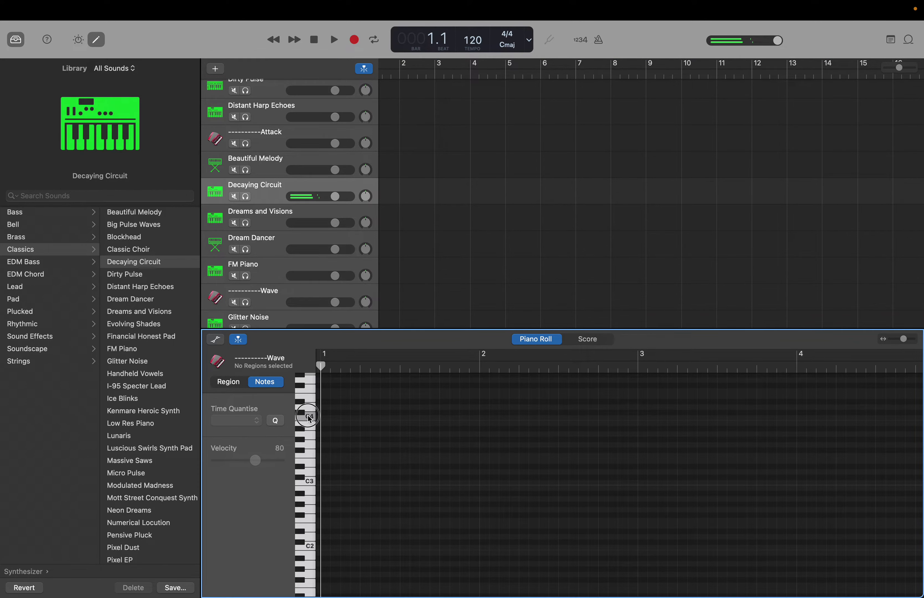
Audition the Dreams and Visions, Dream Dancer and FM Piano tracks in the Classics section's Attack group at C4
left_click(268, 221)
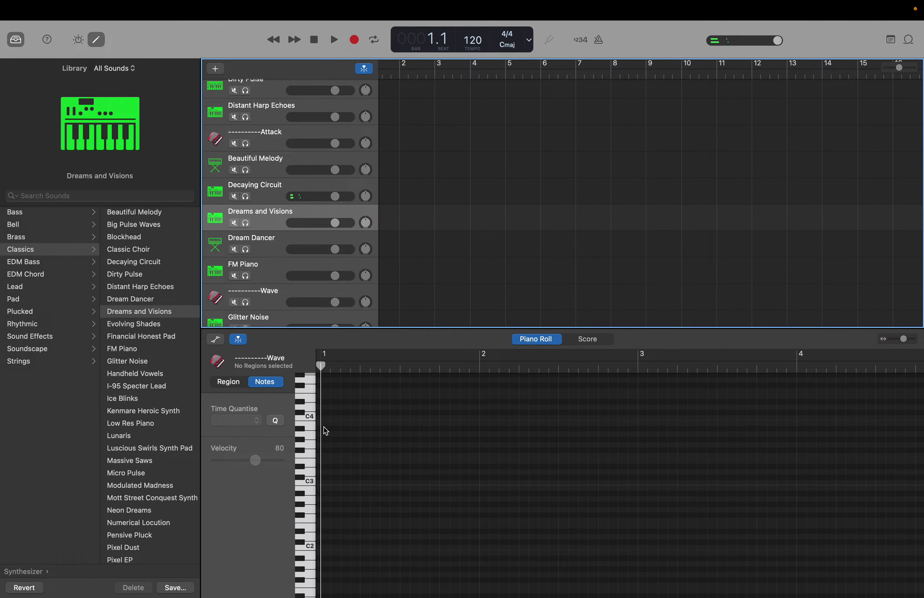
left_click(311, 420)
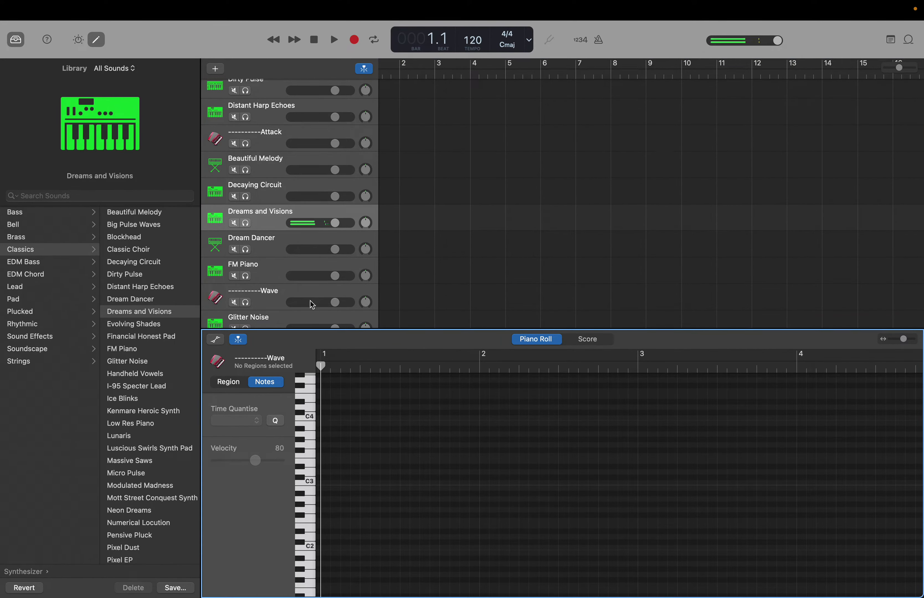
left_click(282, 238)
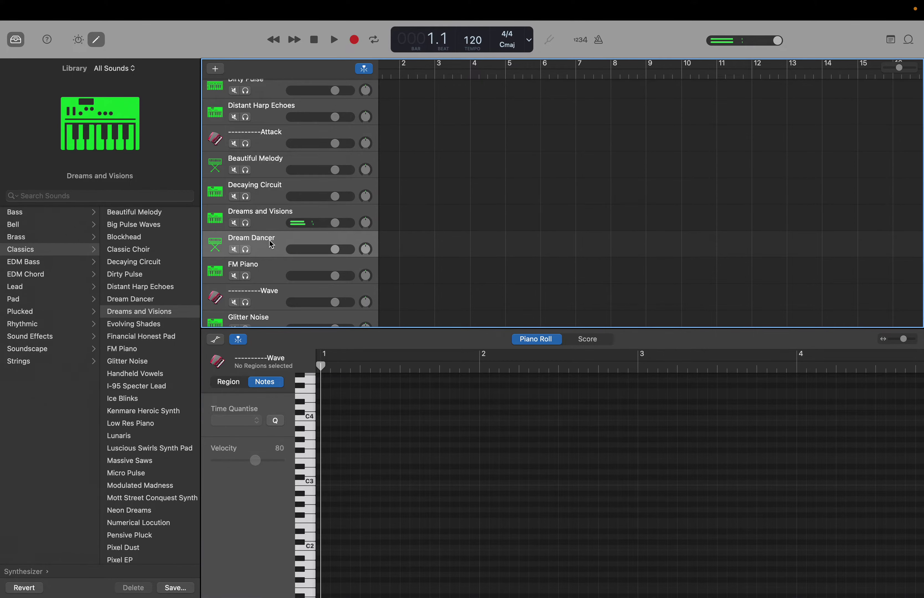
left_click(311, 418)
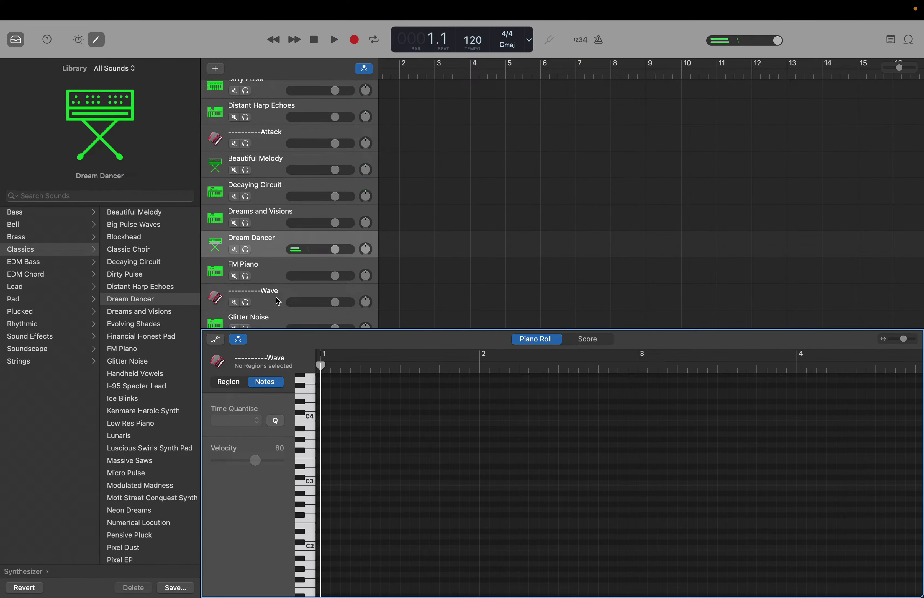
left_click(268, 278)
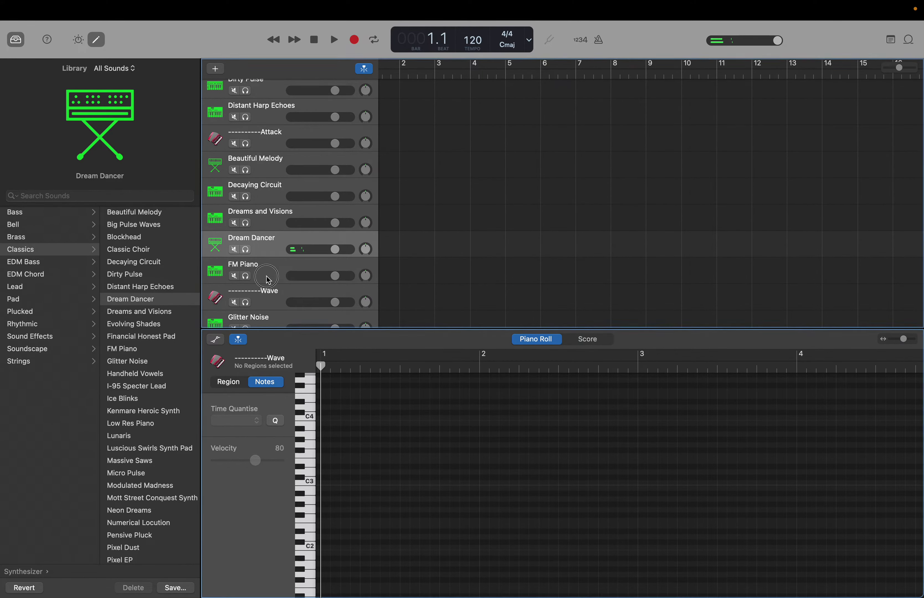
left_click(307, 419)
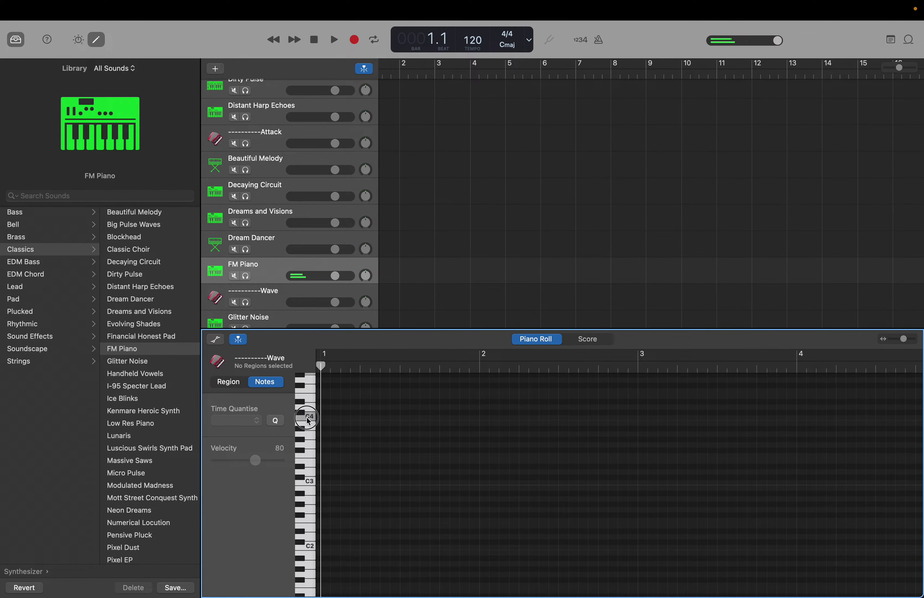
Audition the Glitter Noise track at C4 and move it above the Wave divider to the end of the Classics section's Attack group
scroll(261, 280, "down", 2)
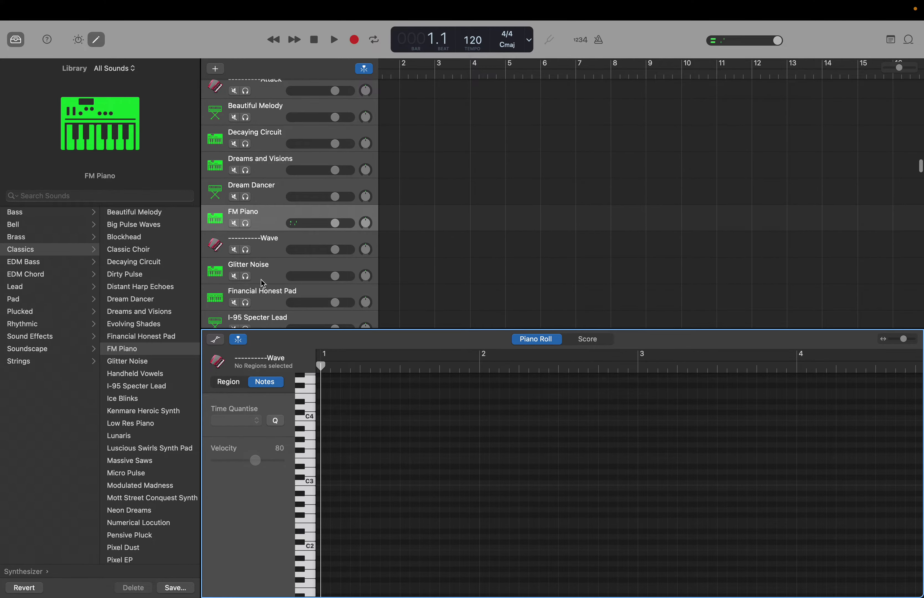
left_click(264, 280)
scroll(264, 280, "down", 2)
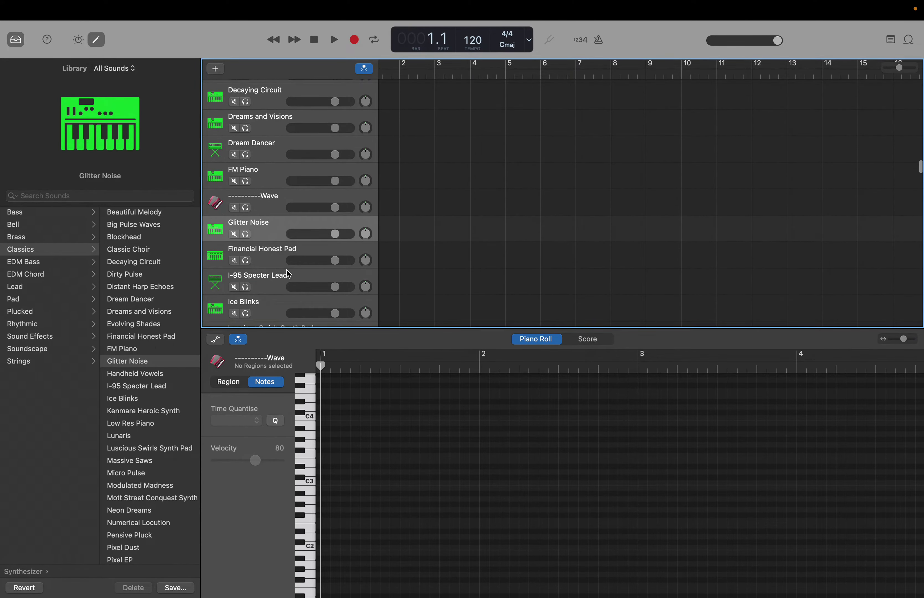
left_click(313, 422)
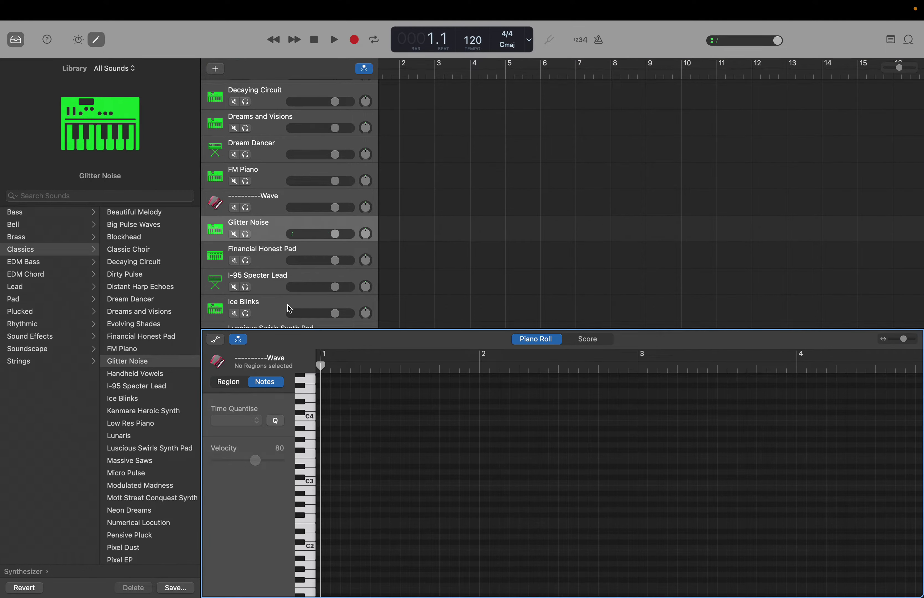
left_click(313, 419)
left_click_drag(253, 233, 256, 200)
Audition the Financial Honest Pad and I-95 Specter Lead tracks in the Classics section's Wave group at C4
left_click(261, 251)
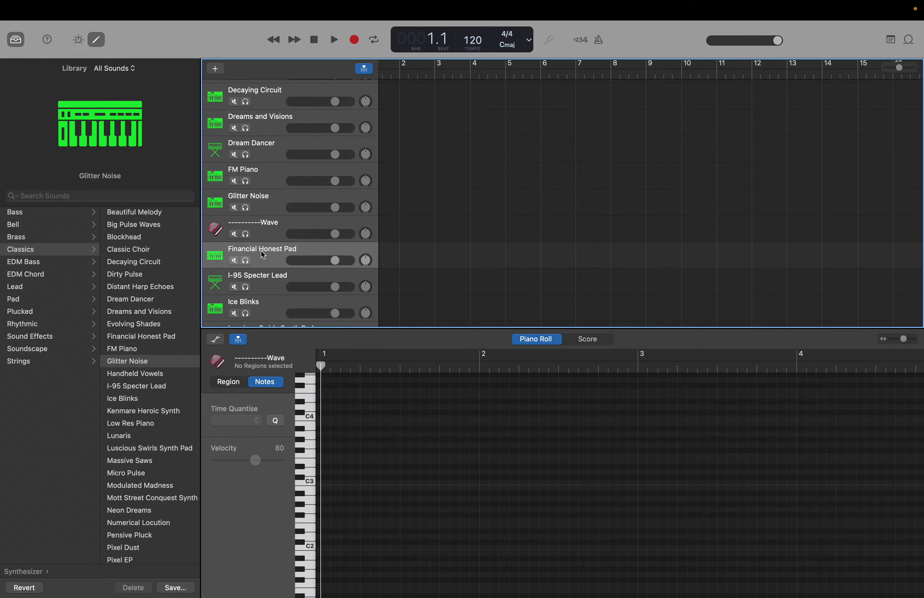
left_click(310, 418)
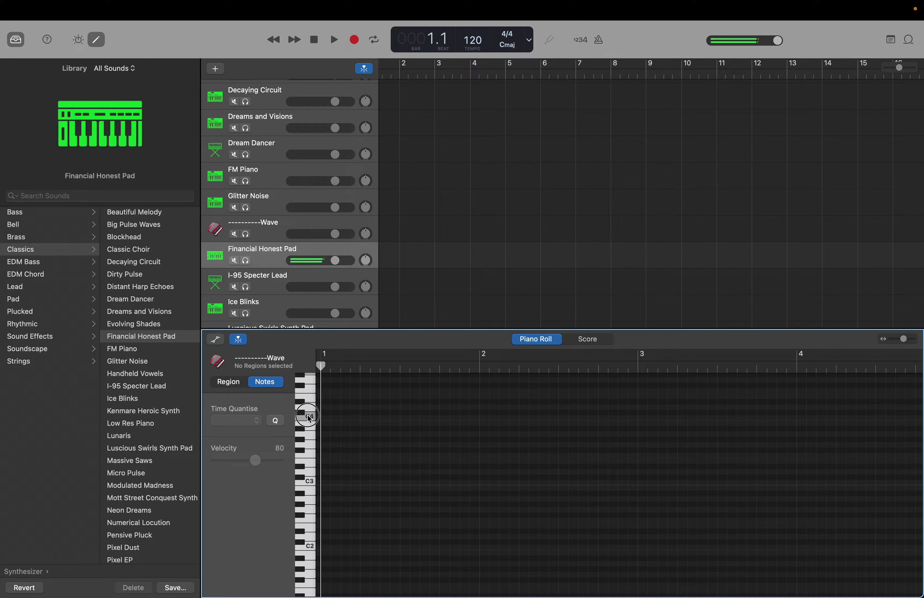
left_click(310, 418)
left_click(264, 278)
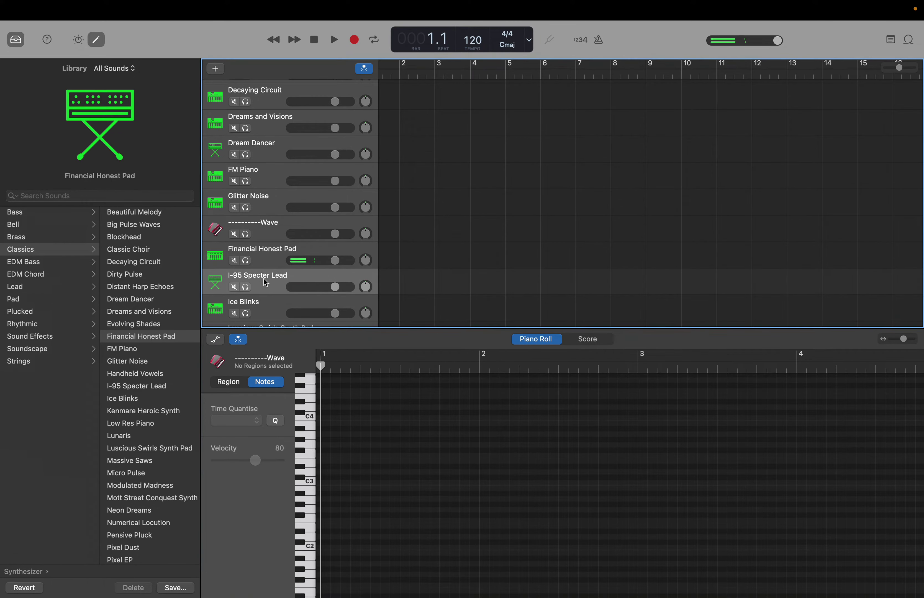
left_click(311, 420)
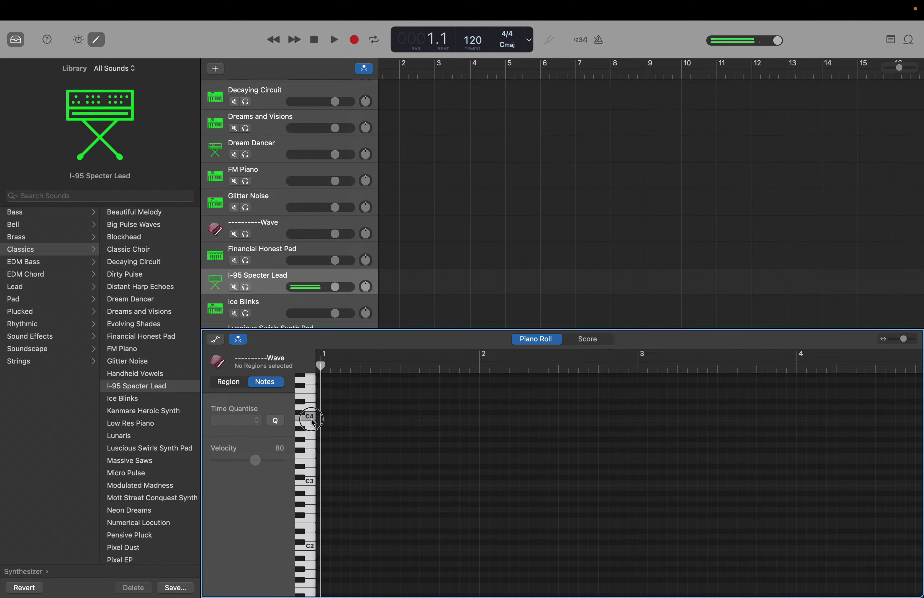
left_click(311, 419)
Audition the Ice Blinks track in the Classics section's Wave group at C4
scroll(256, 307, "down", 1)
left_click(257, 300)
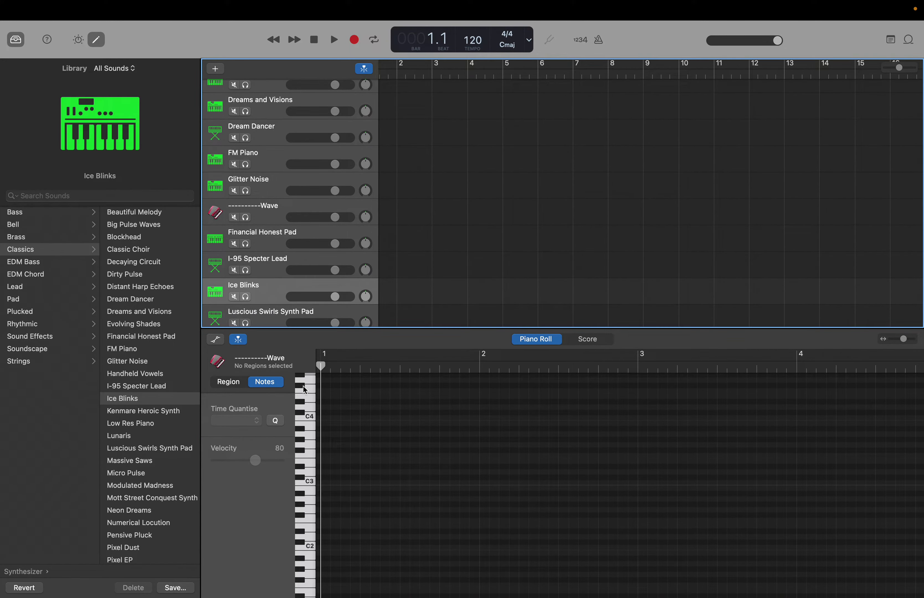
left_click(311, 418)
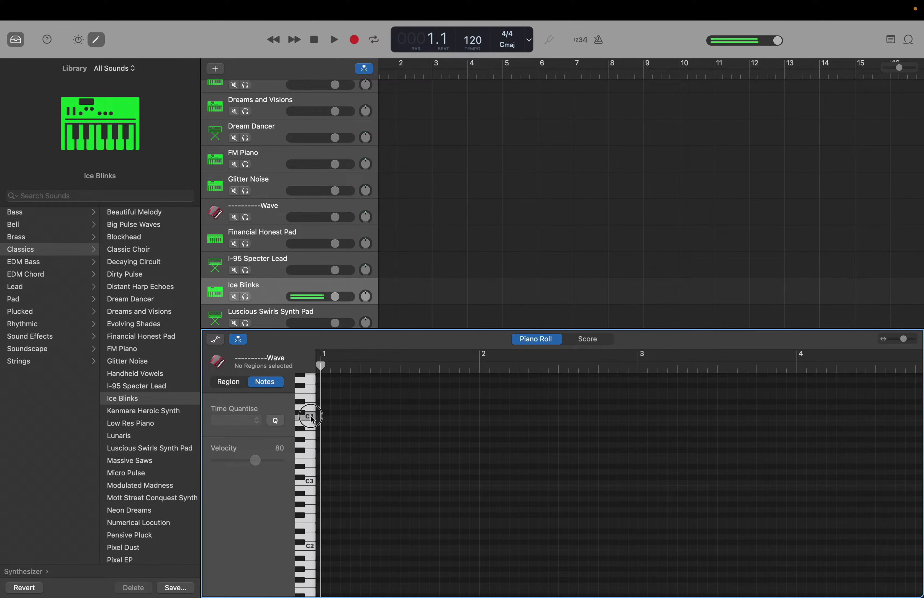
scroll(311, 420, "down", 3)
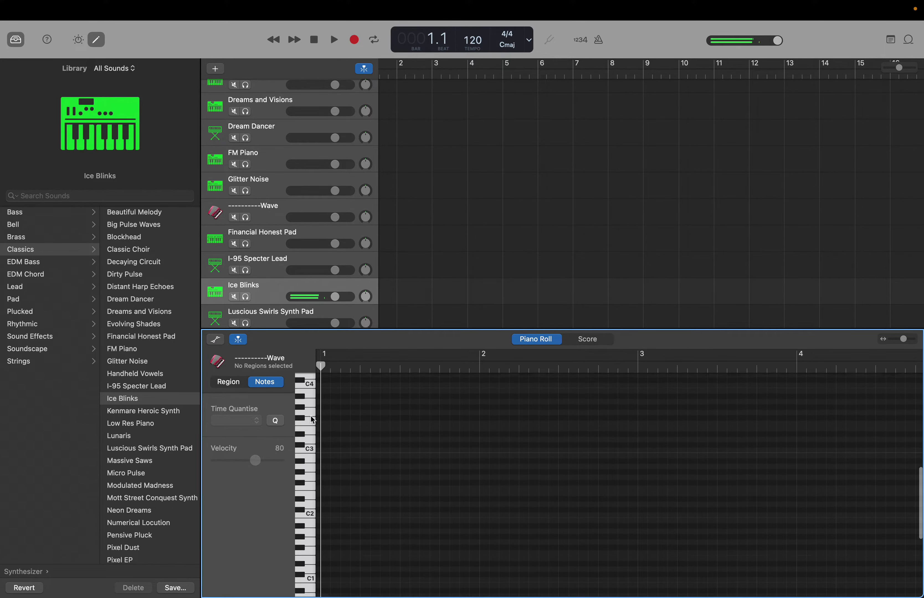
Audition the Luscious Swirls Synth Pad track in the Classics section's Wave group at C4
left_click(288, 317)
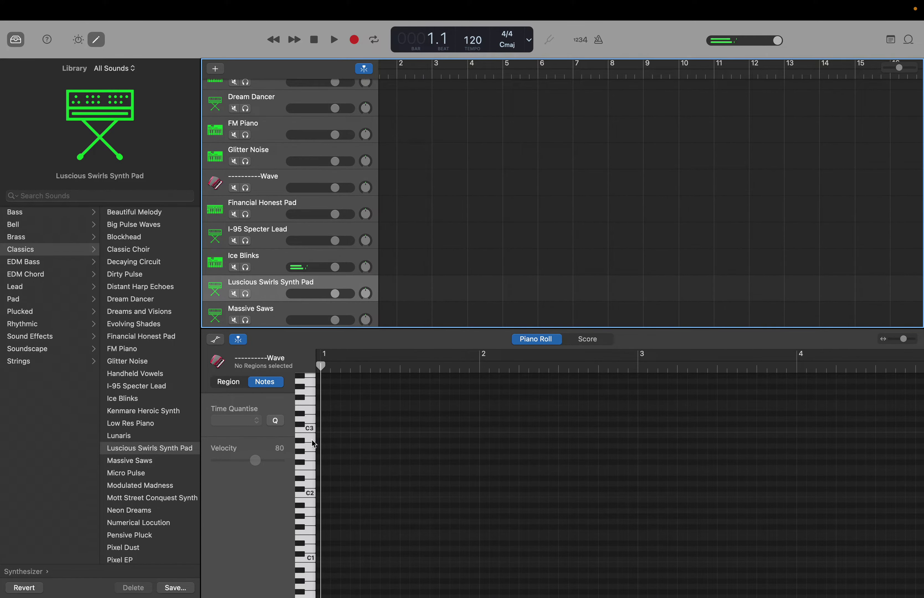
scroll(308, 431, "up", 2)
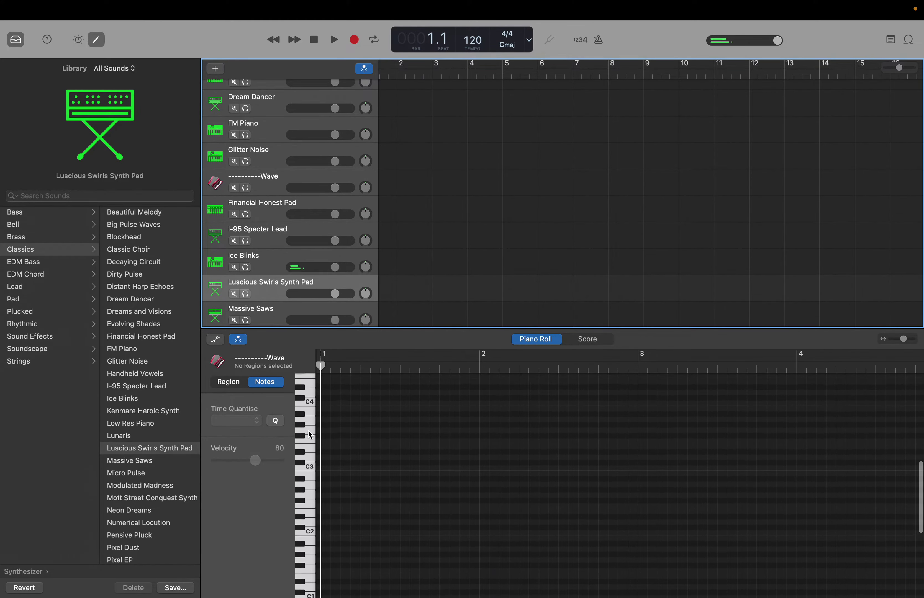
left_click(309, 405)
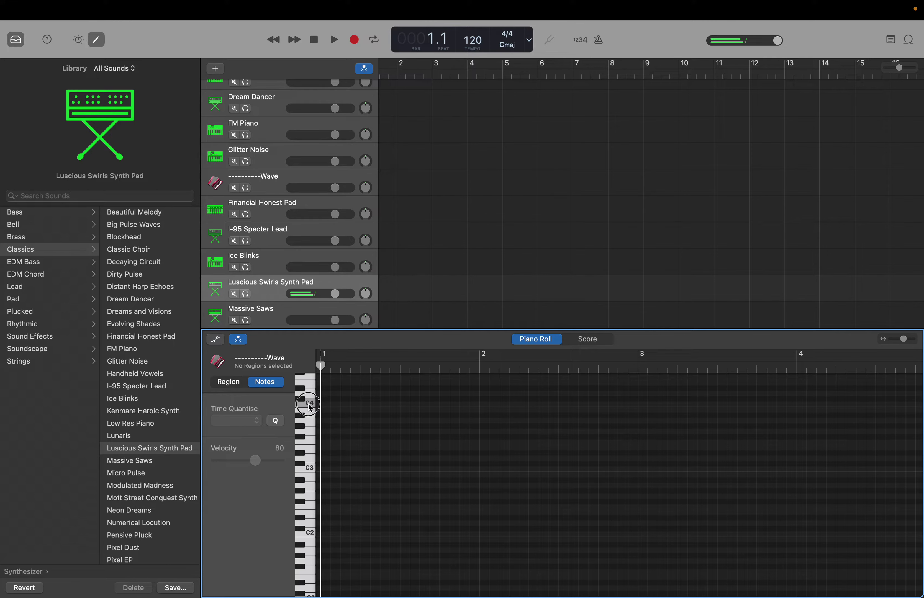
Audition the Massive Saws track at C4 and move it to the end of the Classics section's Delay group, below Distant Harp Echoes
left_click(277, 319)
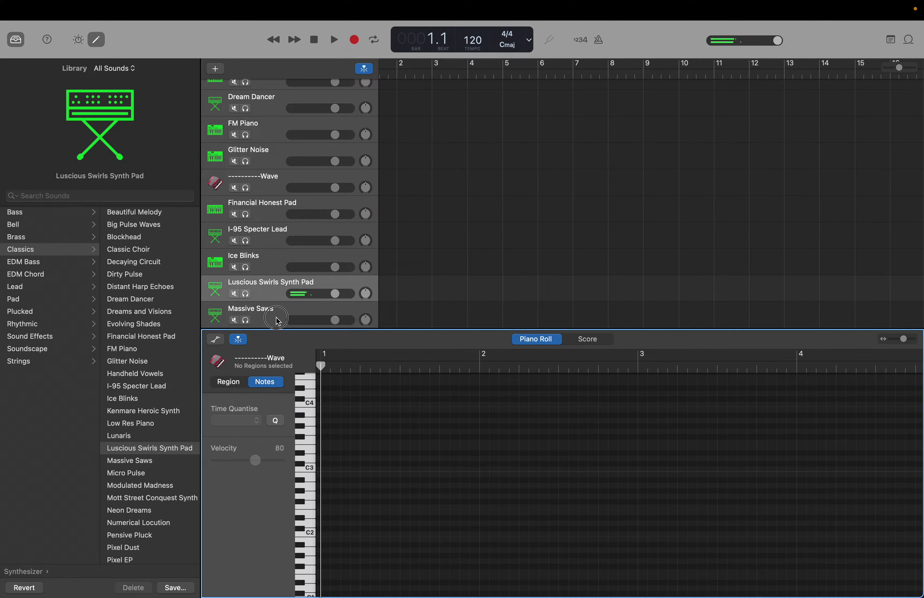
left_click(309, 404)
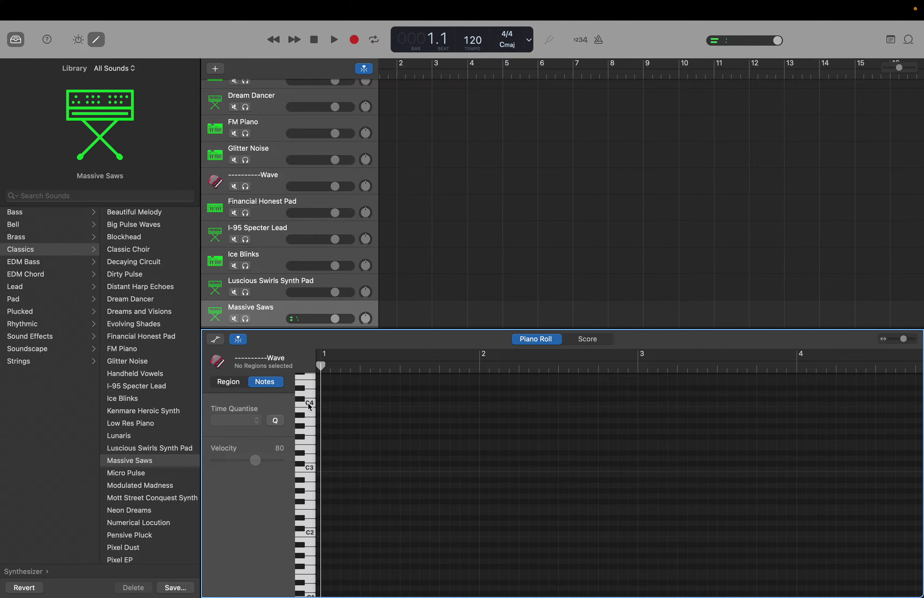
left_click_drag(272, 327, 255, 292)
Return to the Luscious Swirls Synth Pad track in the Wave group and replay it at C4
scroll(254, 291, "down", 4)
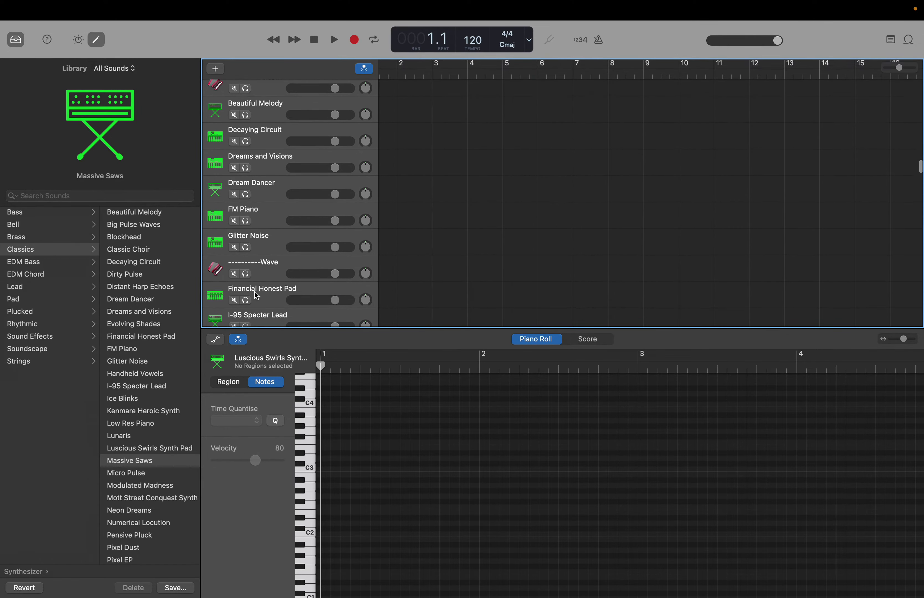
scroll(255, 292, "down", 3)
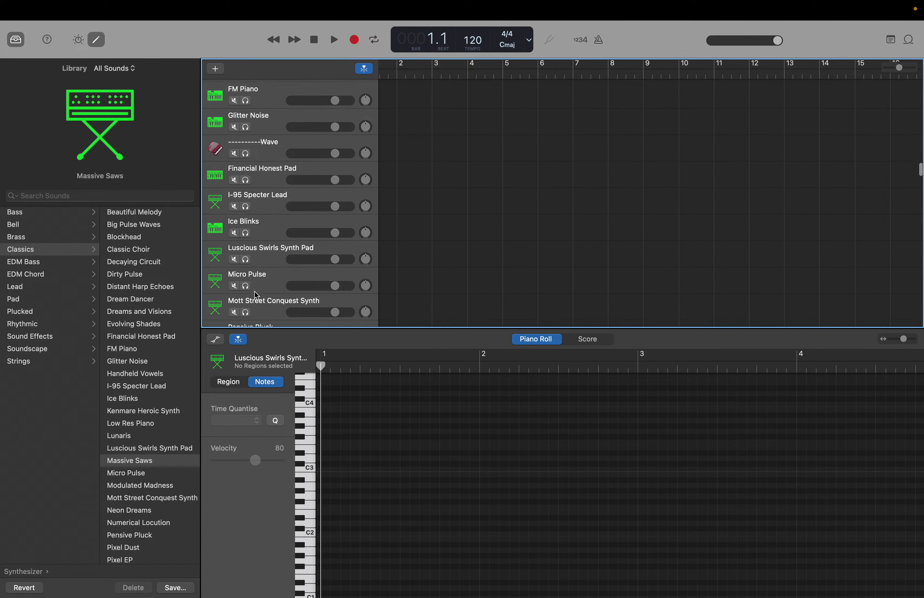
left_click(258, 259)
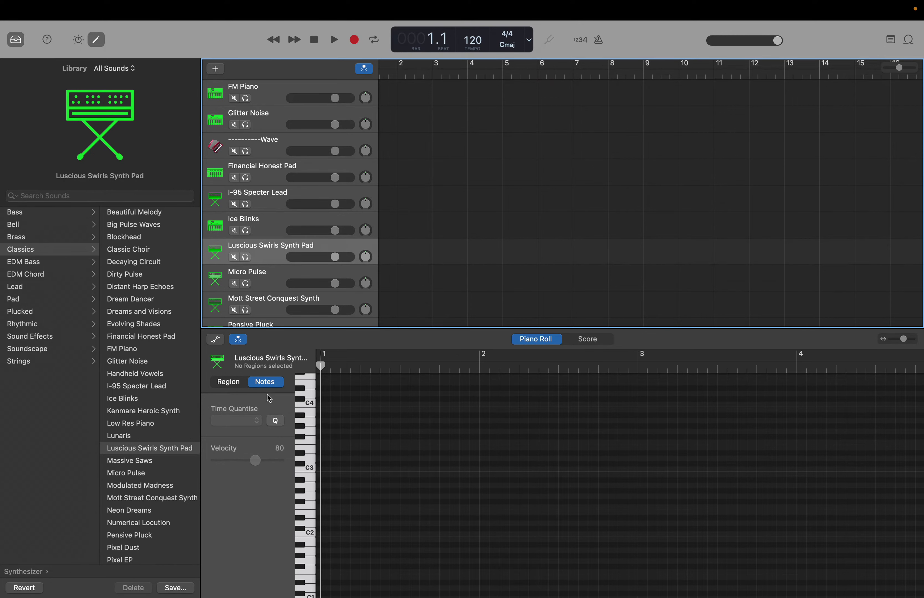
left_click(306, 409)
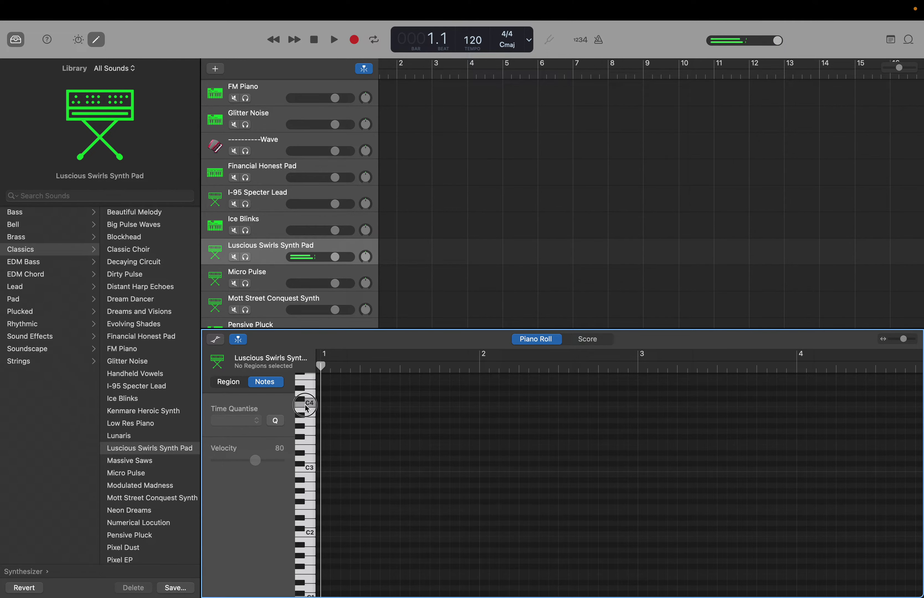
Audition the Micro Pulse track at C4 and move it below Massive Saws at the end of the Classics section's Delay group
left_click(264, 283)
left_click(309, 404)
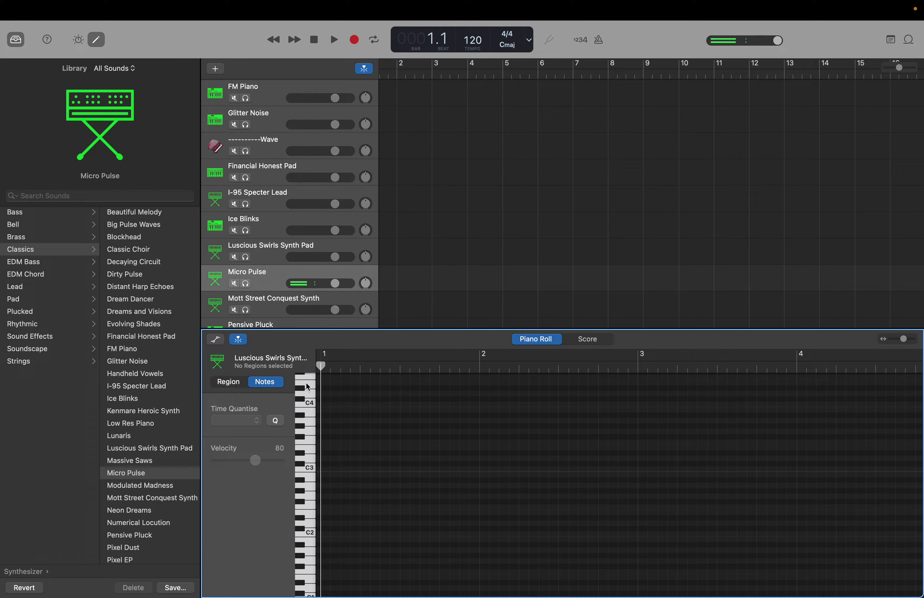
left_click_drag(267, 283, 274, 244)
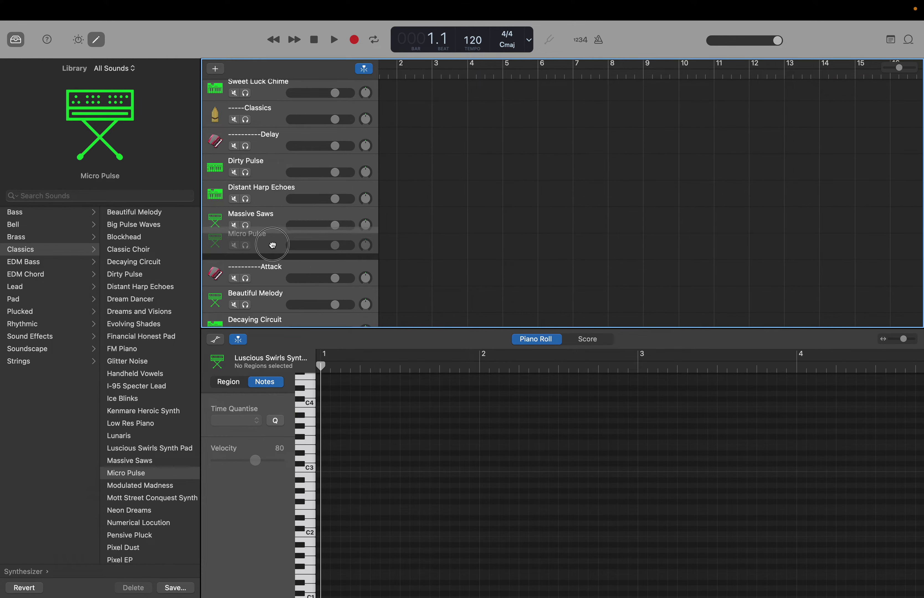
Look over the remaining Classics tracks and the beginning of the EDM Bass section in the track list
scroll(274, 245, "down", 10)
scroll(274, 249, "down", 12)
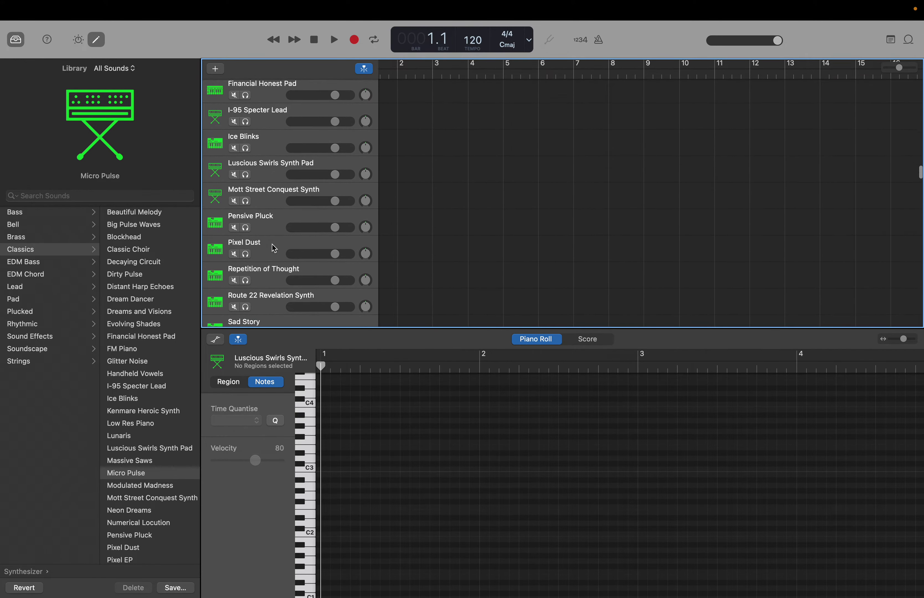
scroll(274, 249, "down", 5)
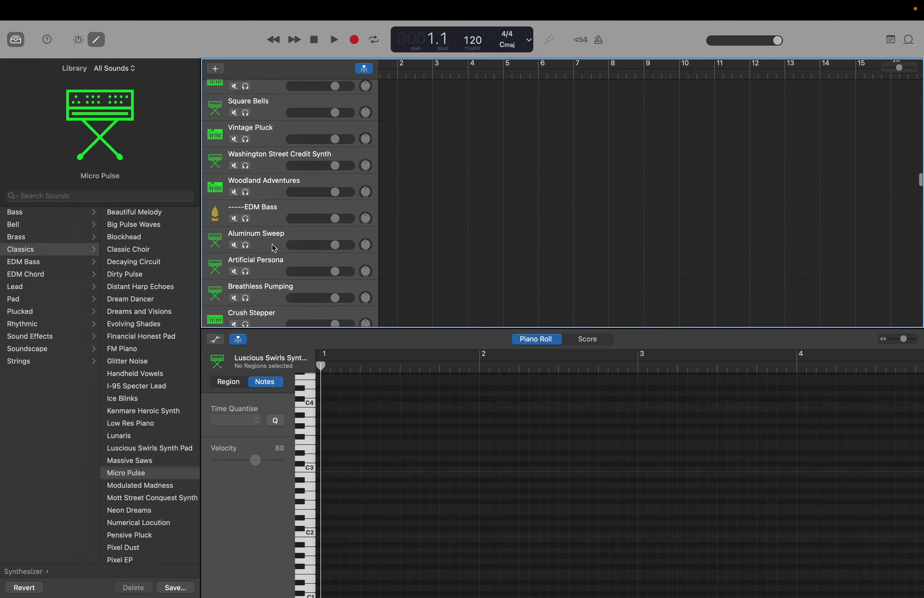
scroll(274, 249, "down", 2)
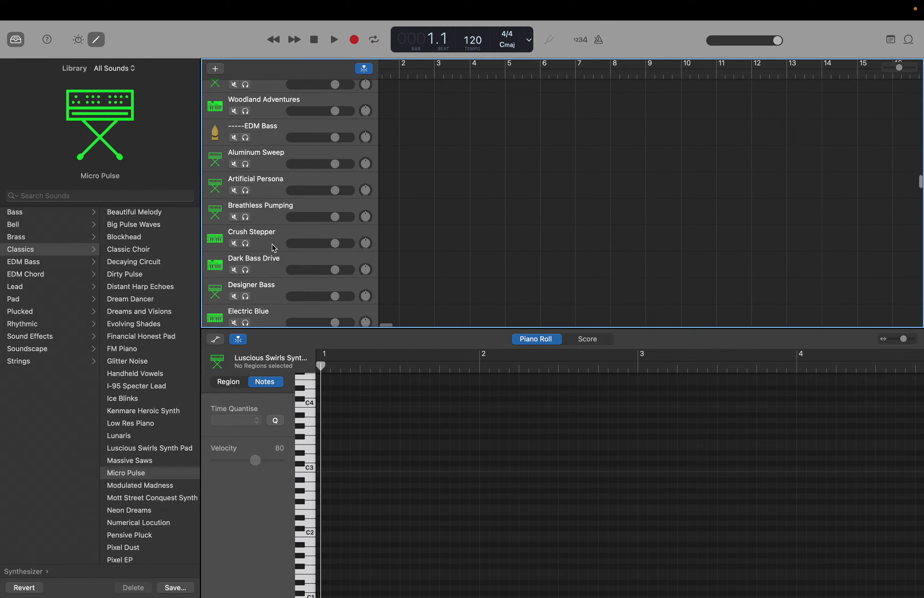
scroll(274, 249, "down", 3)
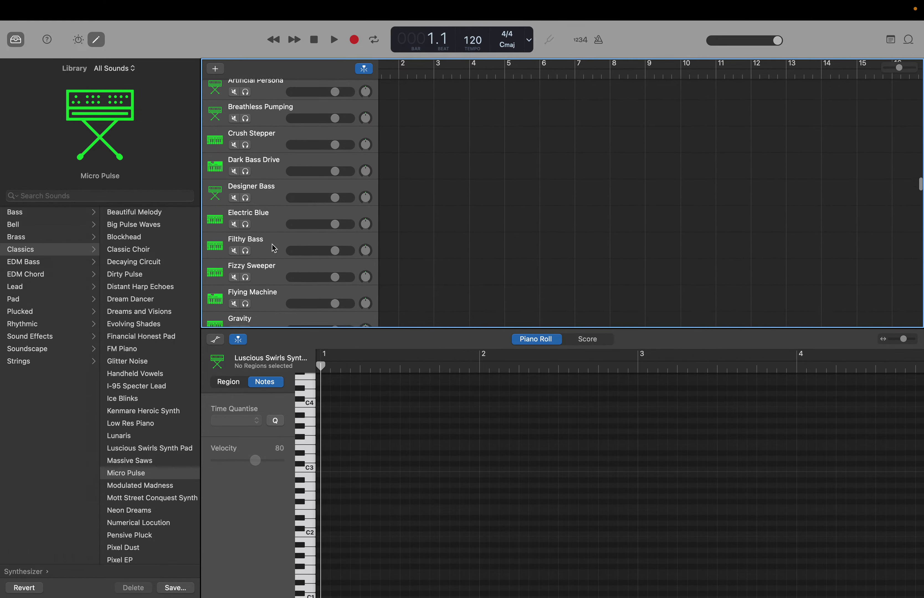
scroll(274, 249, "up", 12)
scroll(273, 249, "up", 8)
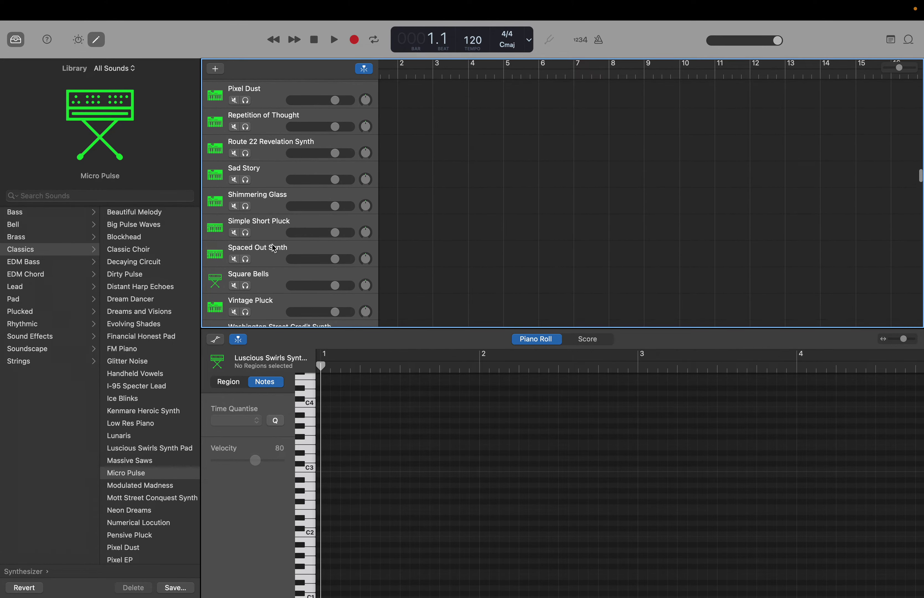
scroll(274, 249, "up", 1)
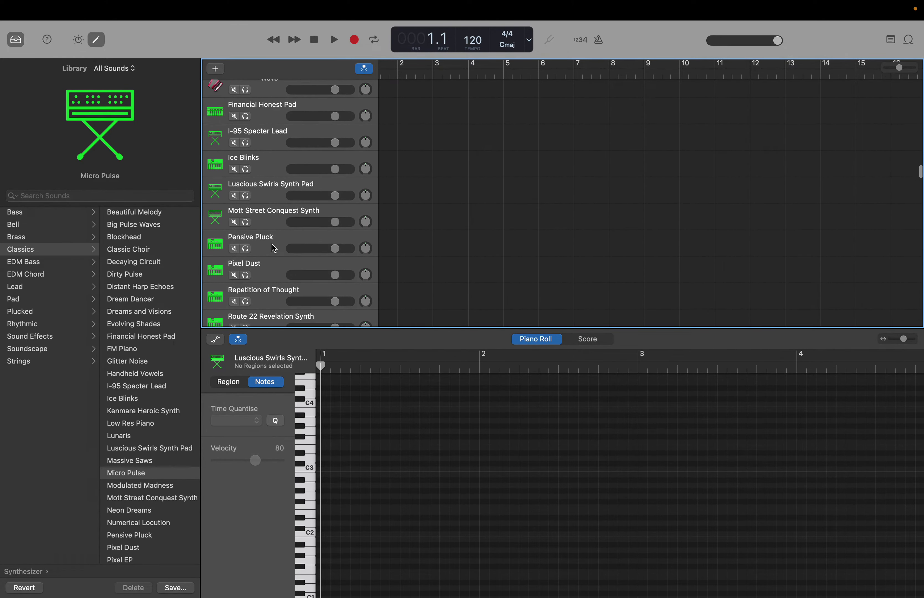
Audition the Mott Street Conquest Synth track at C4 and move it above the Wave divider, below Glitter Noise in the Attack group
left_click(269, 222)
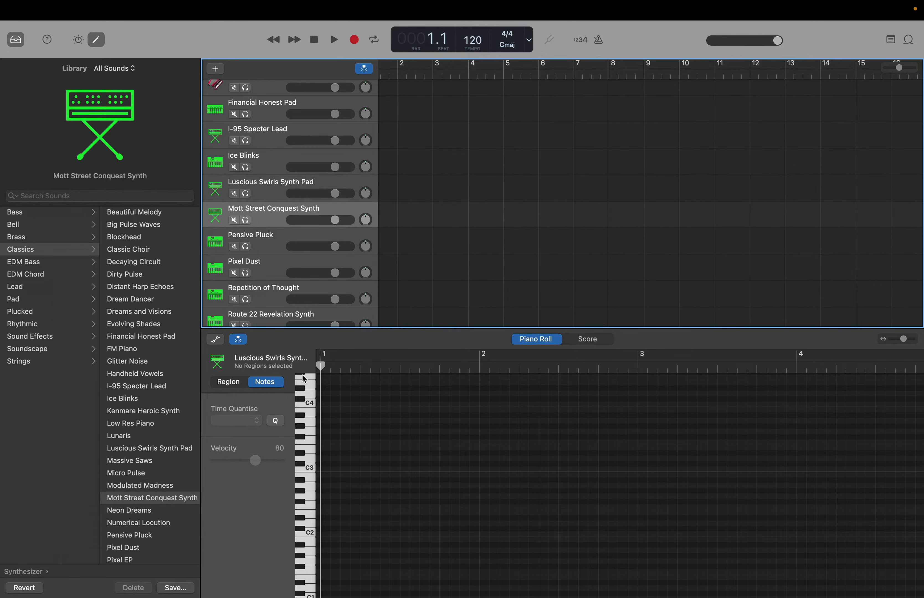
left_click(311, 407)
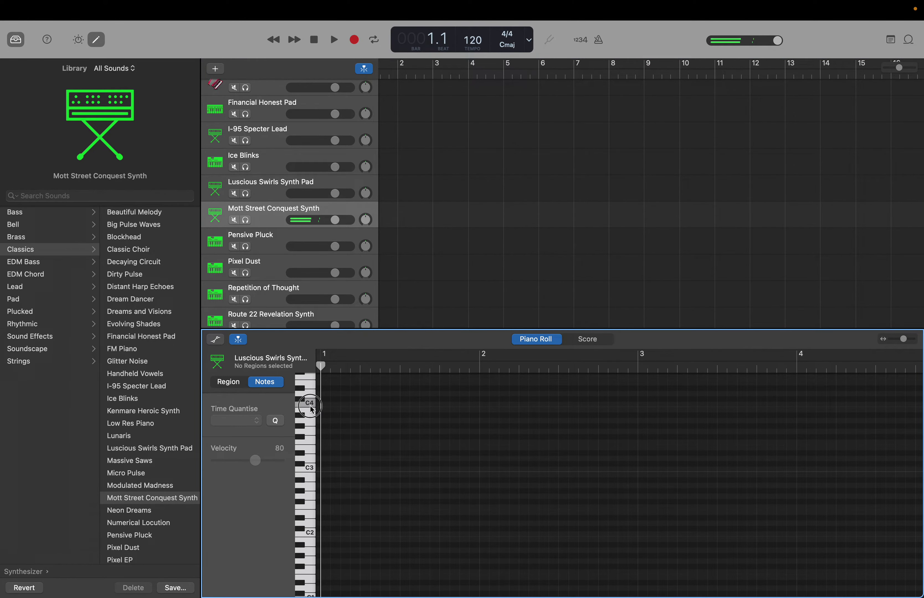
left_click(310, 406)
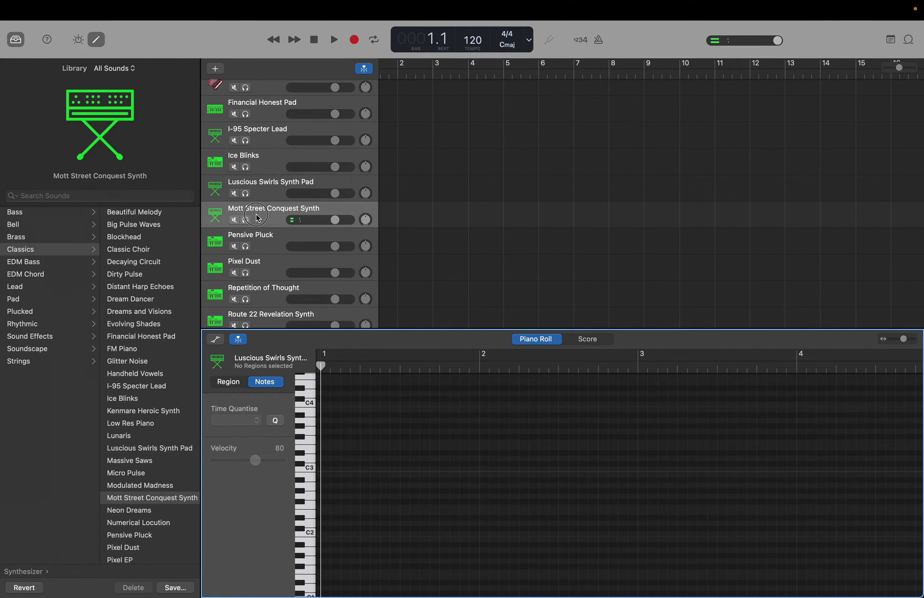
left_click_drag(250, 216, 246, 247)
Audition the Luscious Swirls Synth Pad track at C4 again
scroll(247, 241, "down", 5)
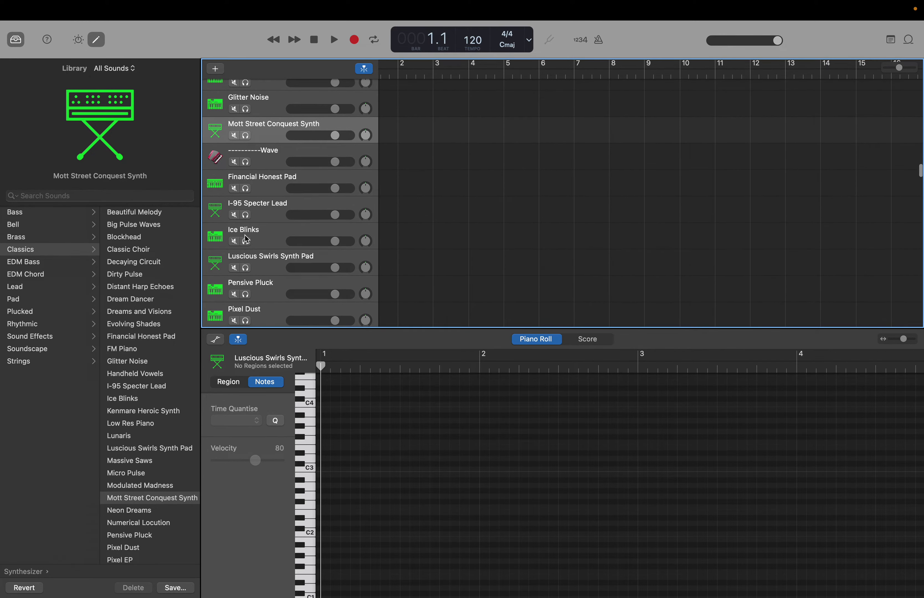
left_click(263, 237)
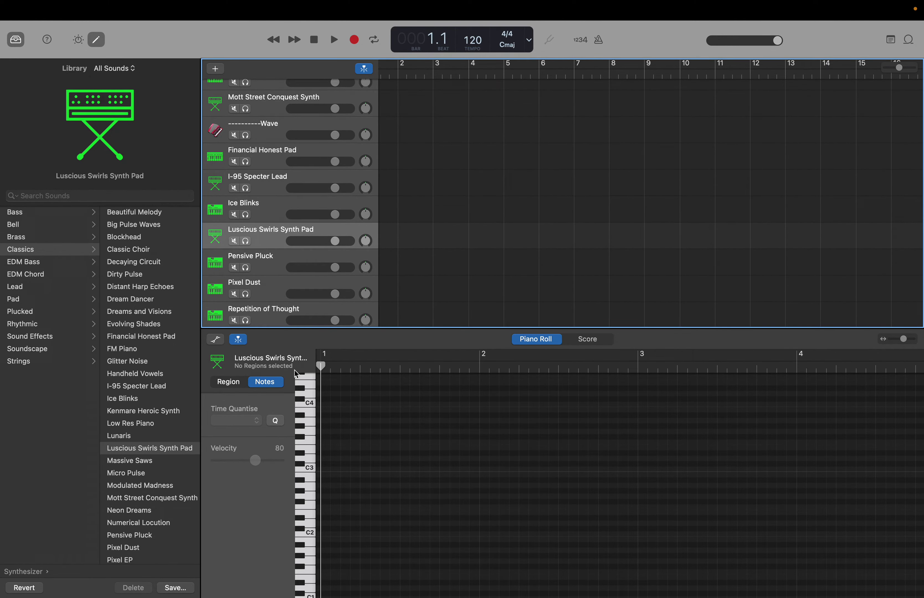
left_click(307, 404)
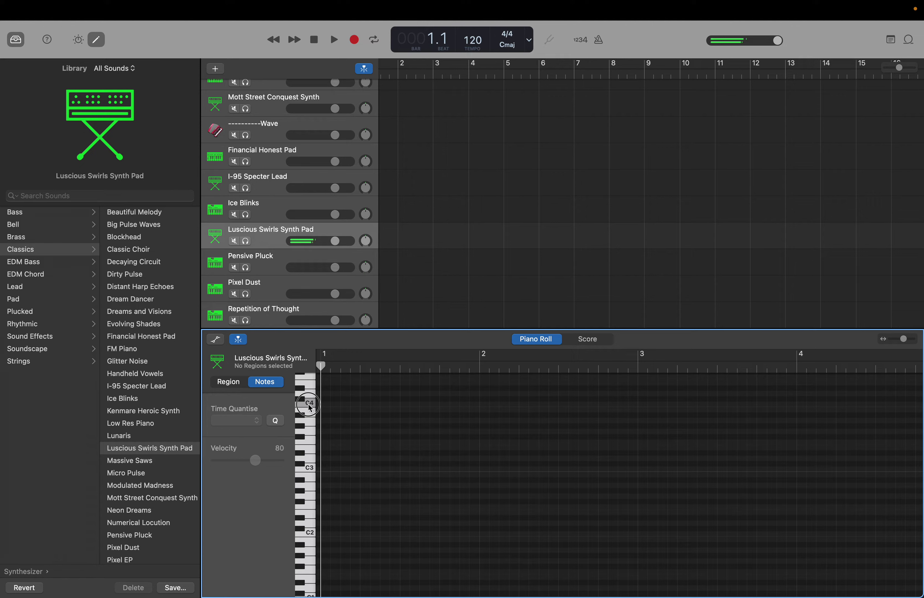
Audition the Pensive Pluck track at C4 and move it below Mott Street Conquest Synth at the end of the Attack group
left_click(267, 266)
left_click(310, 404)
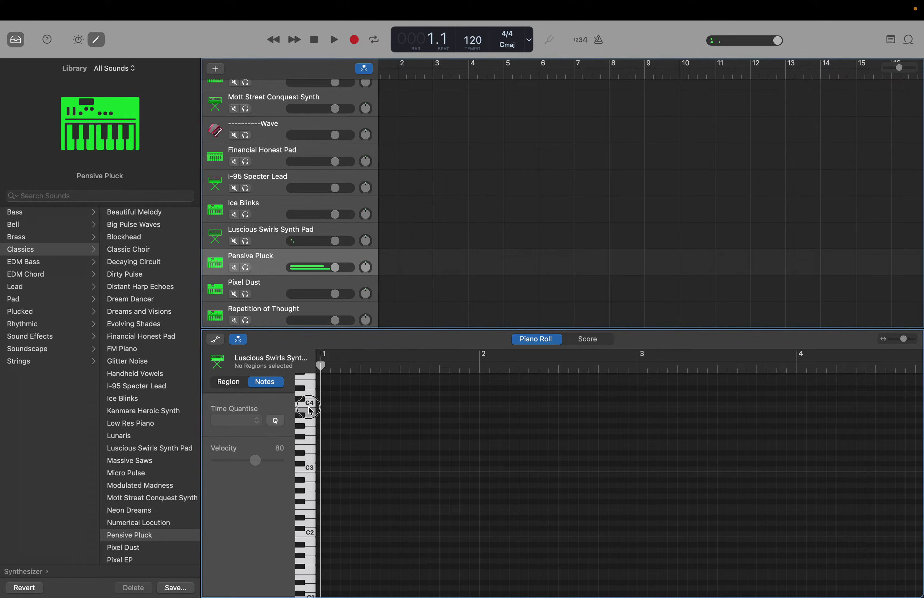
left_click(311, 405)
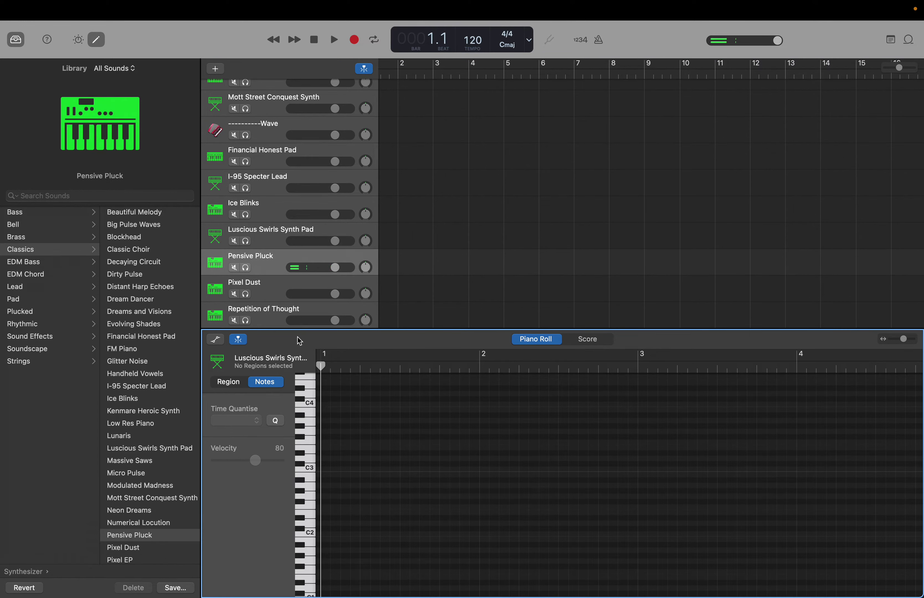
left_click(274, 276)
left_click_drag(273, 276, 264, 129)
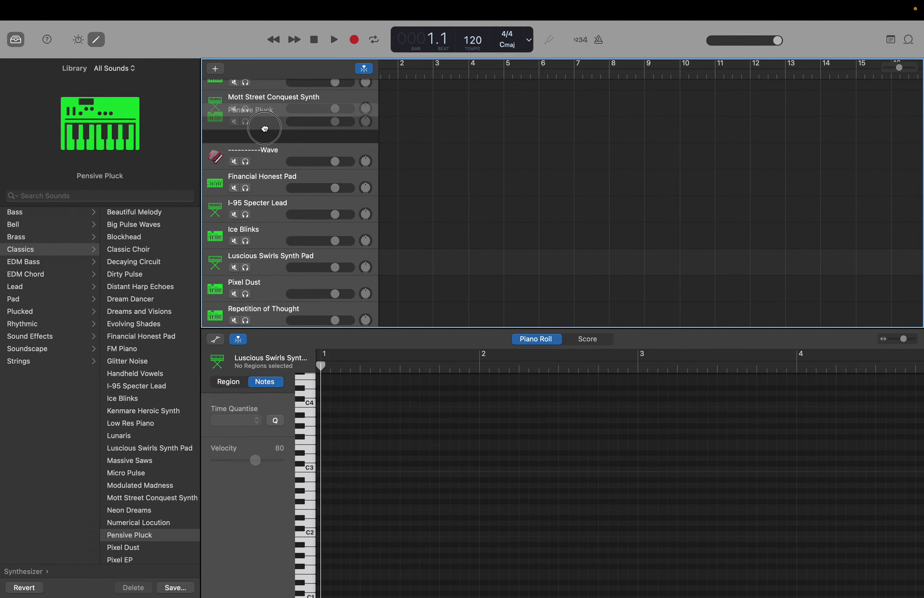
Audition the Luscious Swirls Synth Pad and Pixel Dust tracks in the Classics section's Wave group at C4
left_click(274, 265)
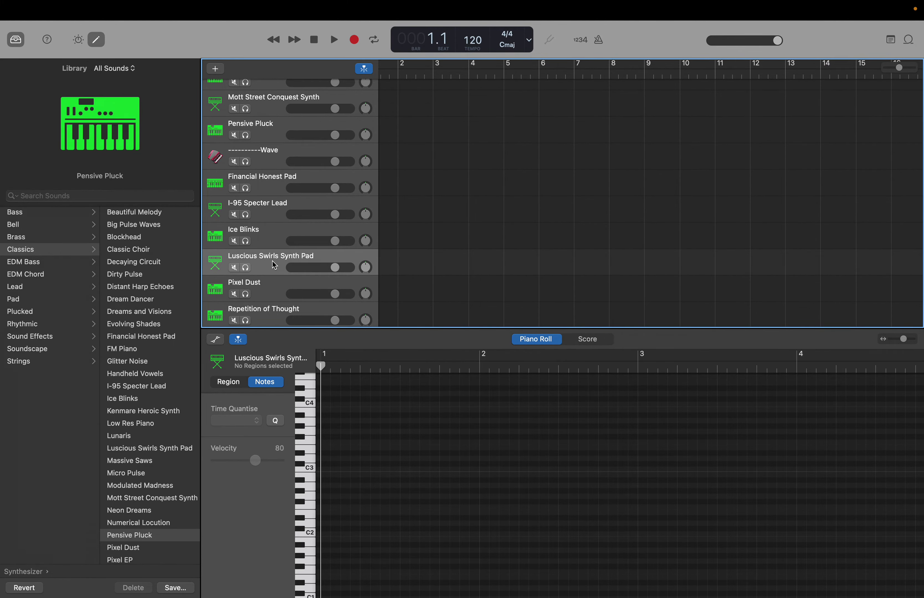
left_click(311, 411)
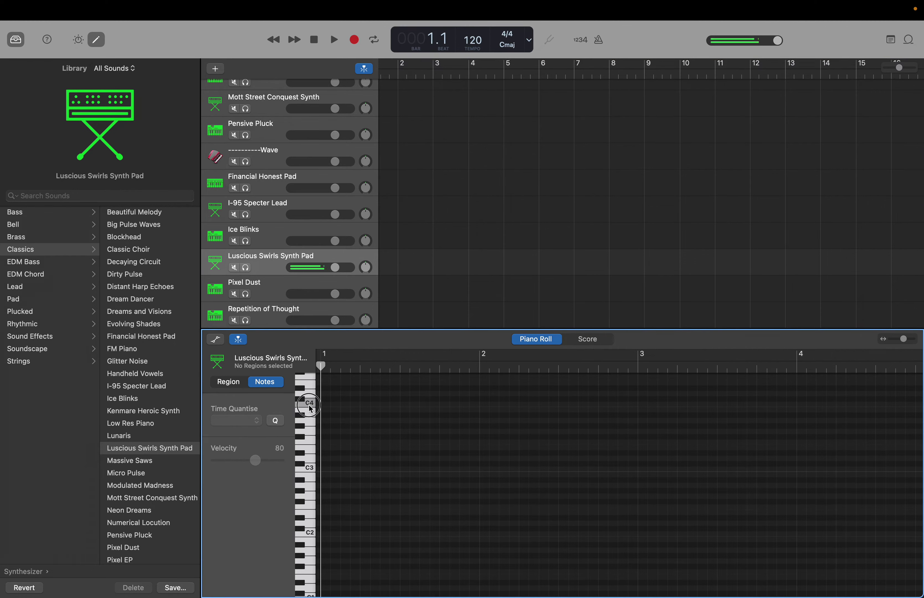
left_click(262, 298)
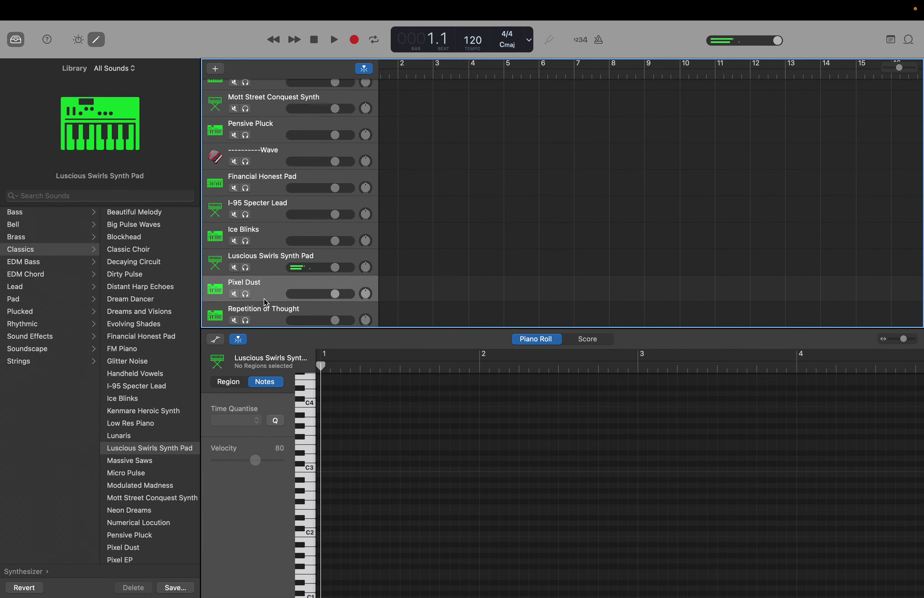
left_click(308, 401)
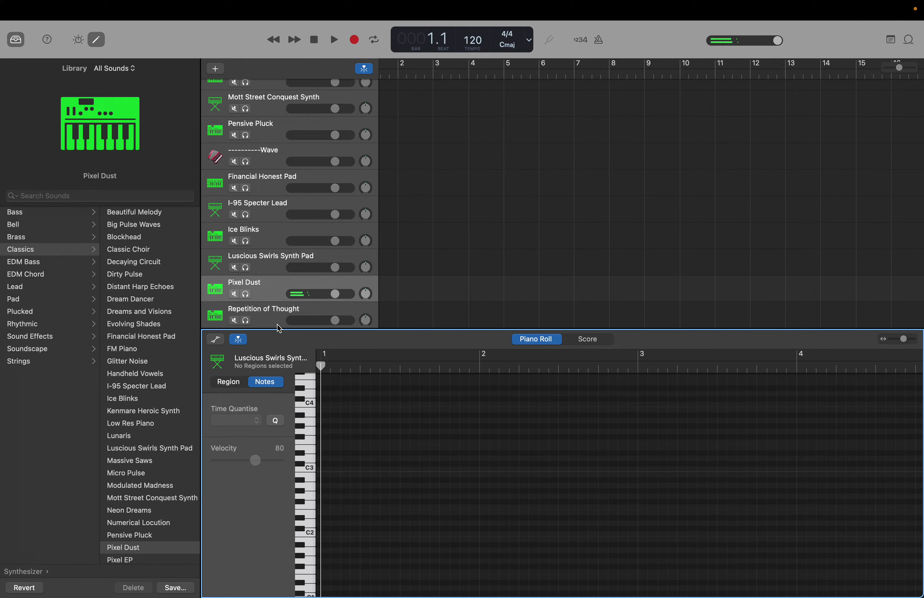
Audition the Repetition of Thought track at C4 and replay Pixel Dust at the same note for comparison
left_click(276, 312)
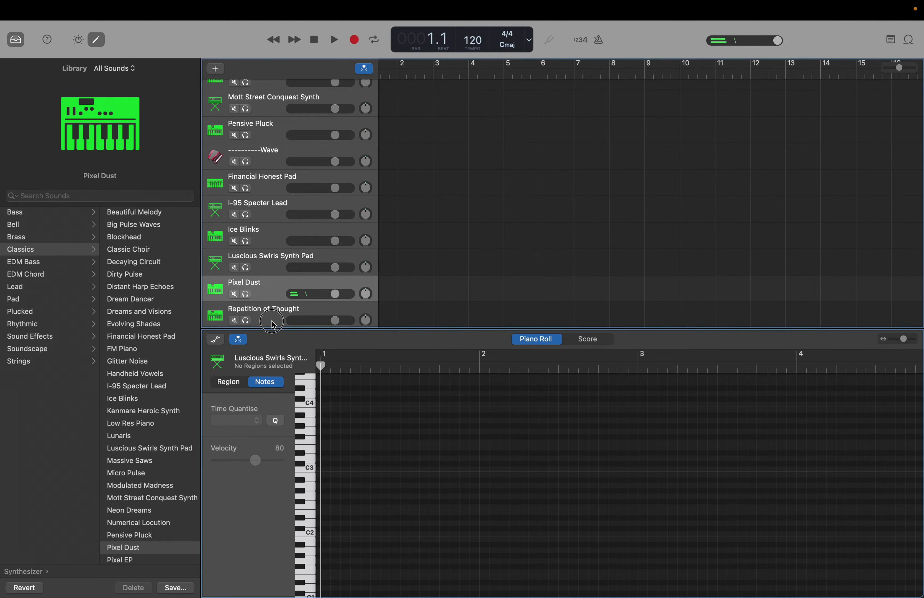
left_click(309, 403)
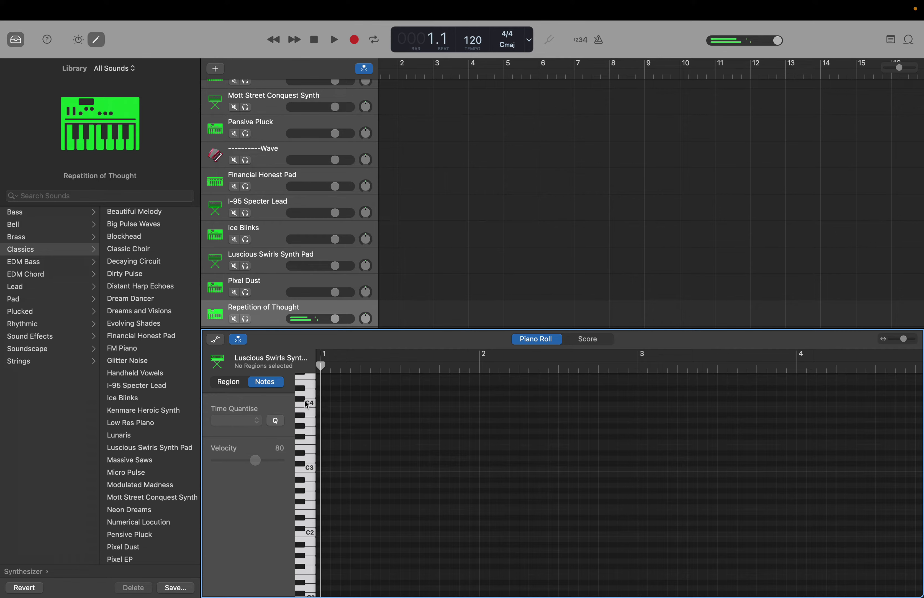
left_click(270, 295)
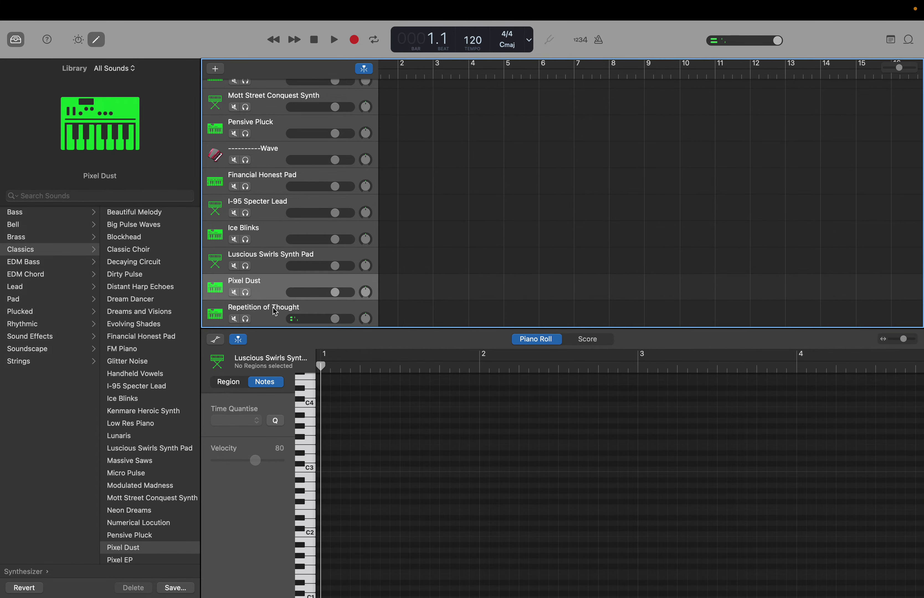
left_click(312, 406)
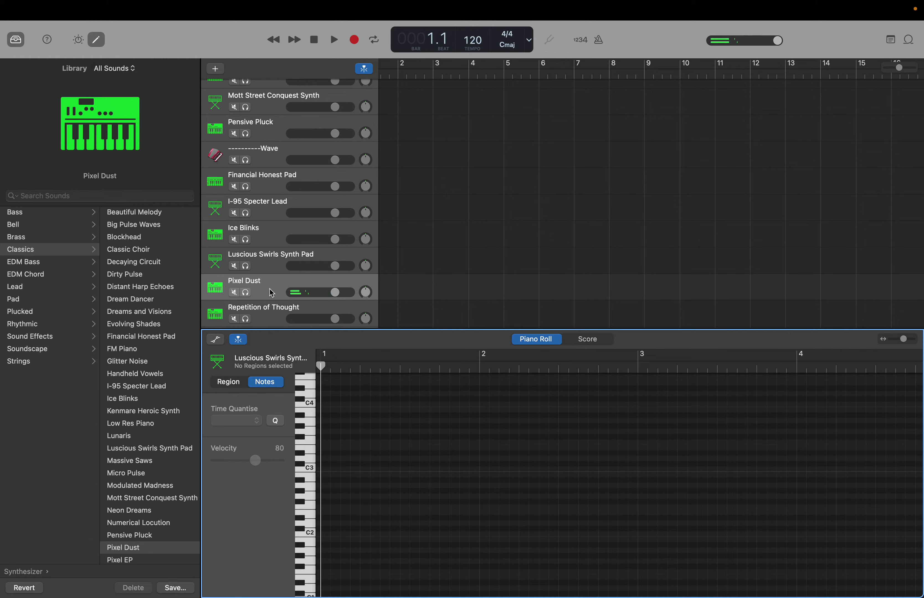
Add a software instrument track below Luscious Swirls Synth Pad and give it the red accordion icon
left_click(267, 272)
right_click(266, 270)
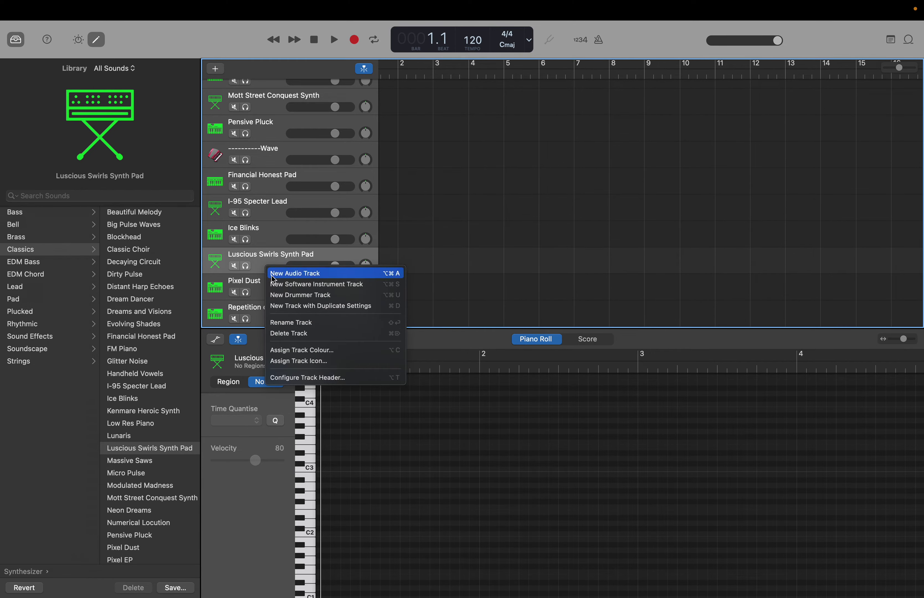
left_click(282, 287)
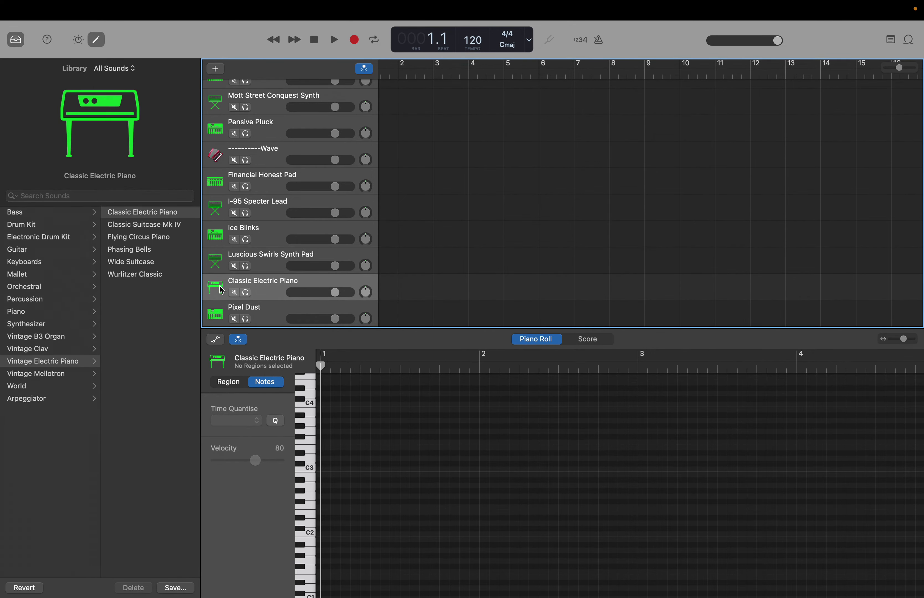
left_click(218, 289)
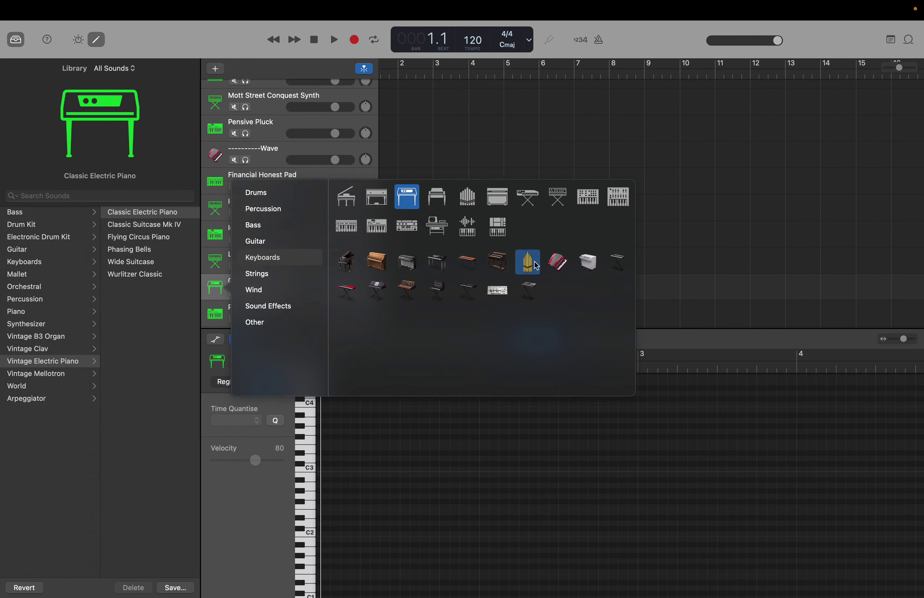
left_click(550, 265)
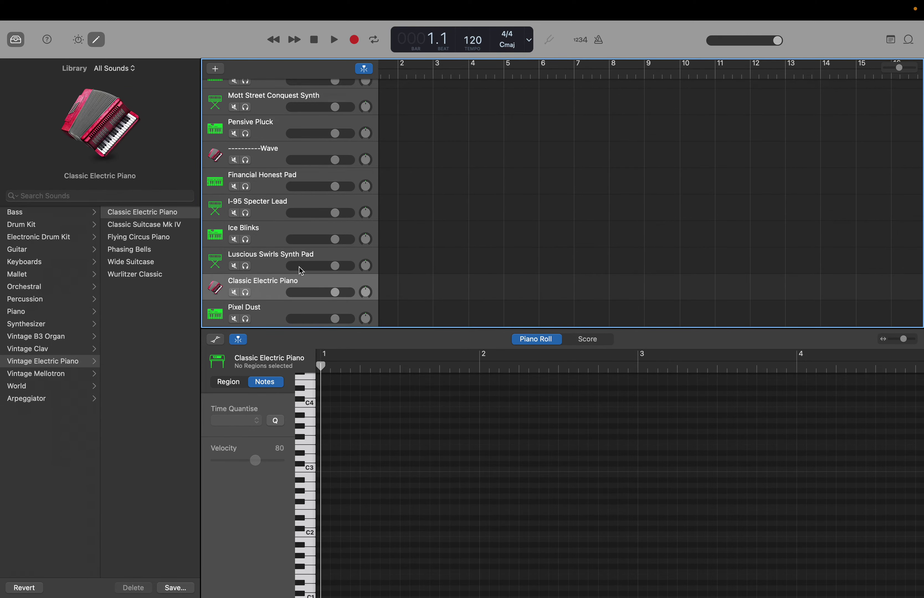
Rename the new Classic Electric Piano track as ----------Rhythm
double_click(258, 282)
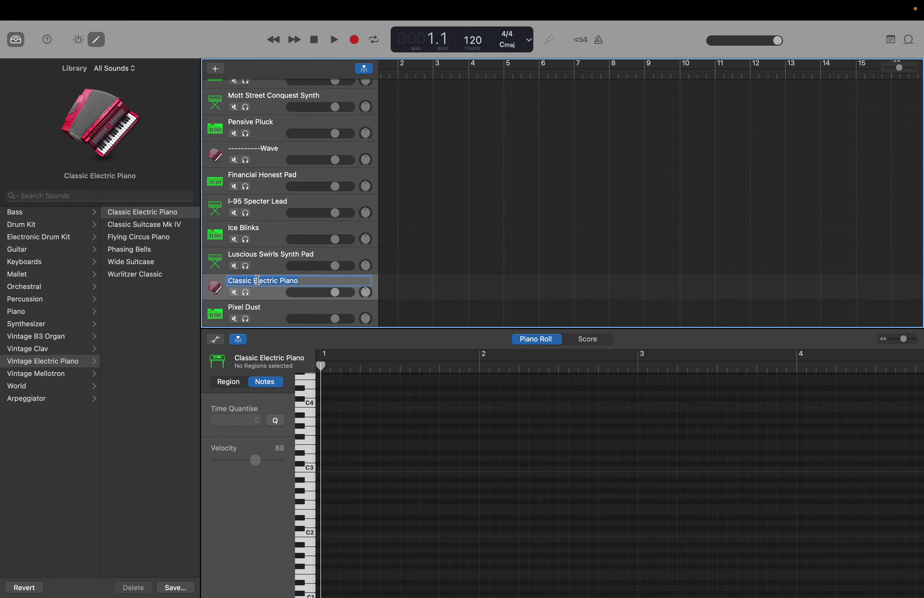
type("----------Rhythm")
key("Return")
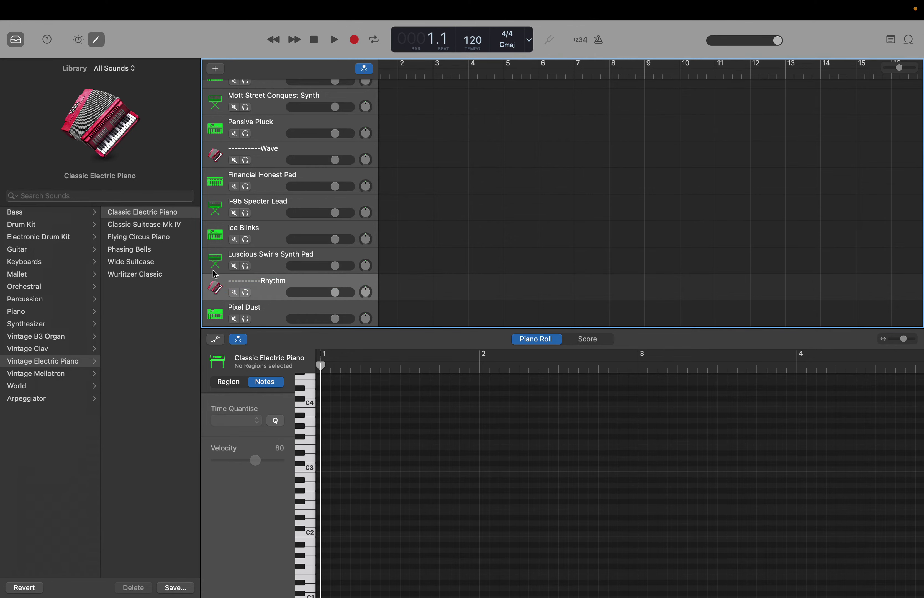
Audition the Route 22 Revelation Synth track at C4
scroll(215, 274, "down", 3)
scroll(215, 274, "down", 1)
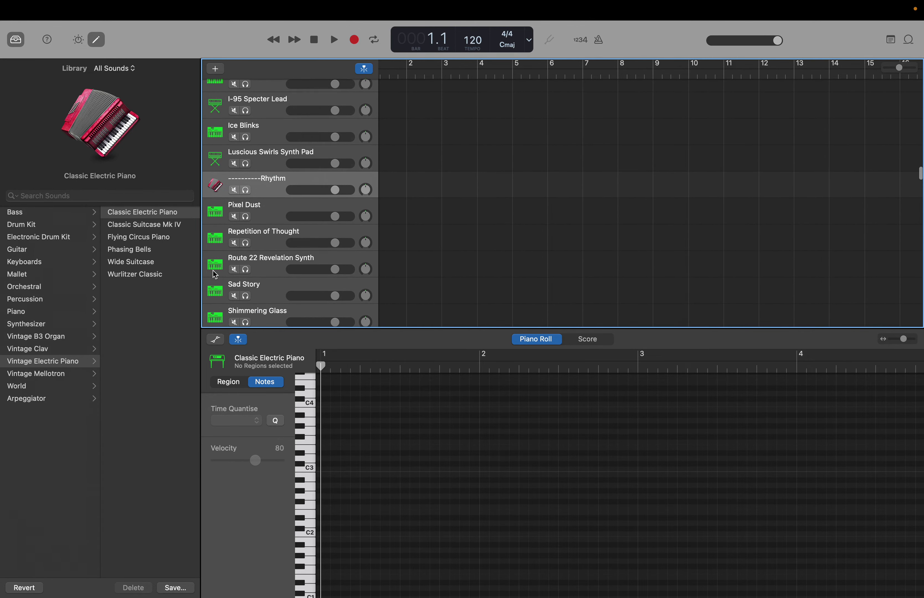
left_click(266, 273)
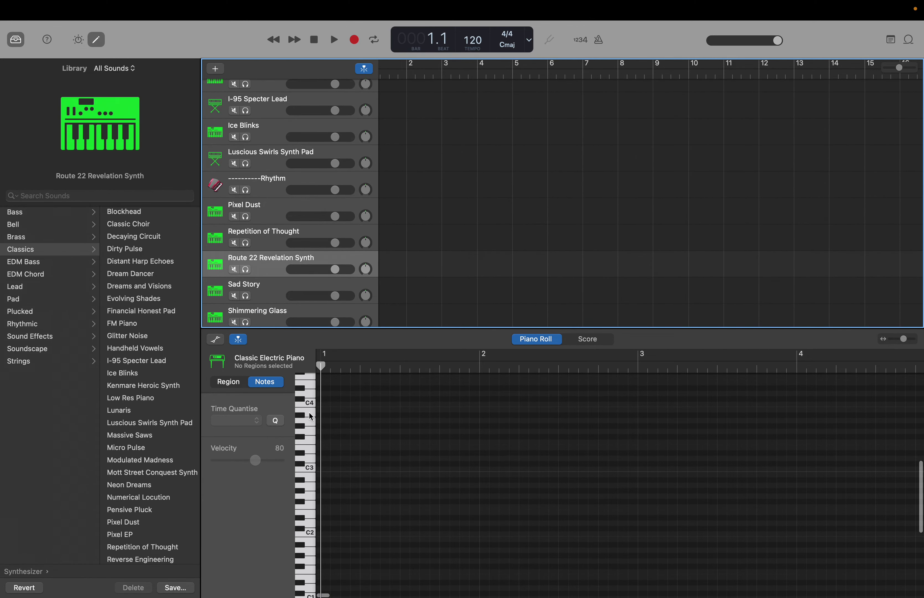
scroll(310, 414, "down", 1)
left_click(311, 405)
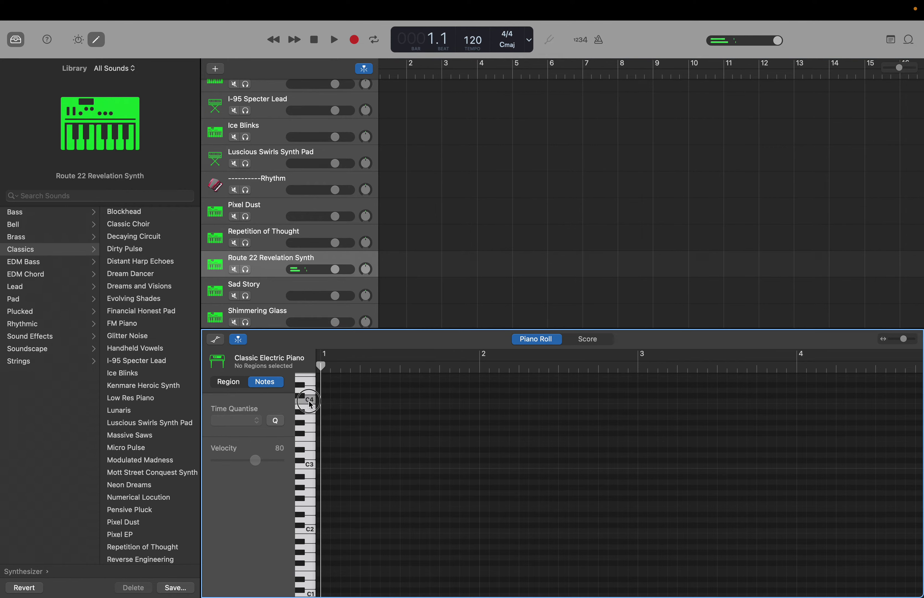
Move the Route 22 Revelation Synth track below Pensive Pluck at the end of the Classics section's Attack group
left_click(274, 277)
left_click_drag(272, 231, 279, 182)
scroll(281, 182, "up", 4)
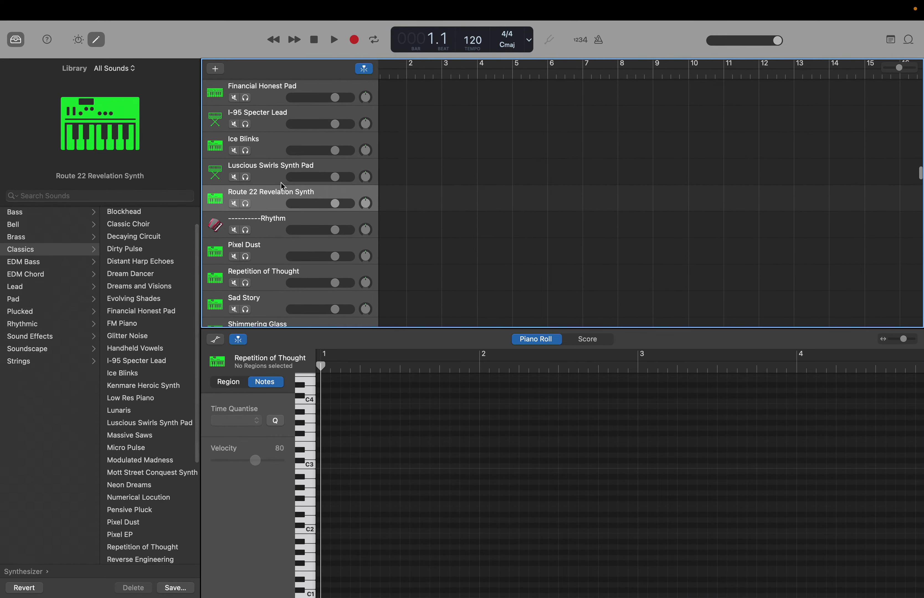
scroll(282, 186, "up", 1)
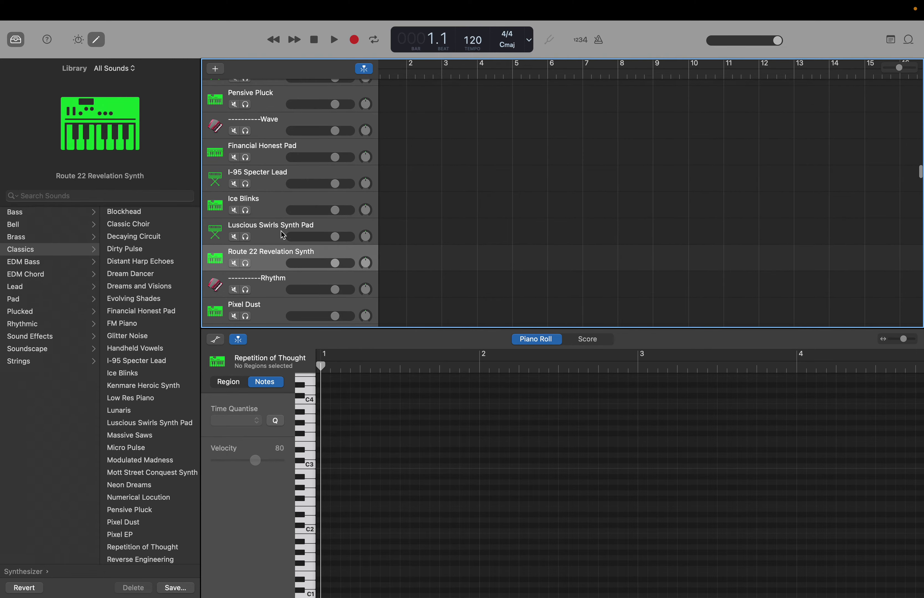
left_click_drag(280, 260, 284, 121)
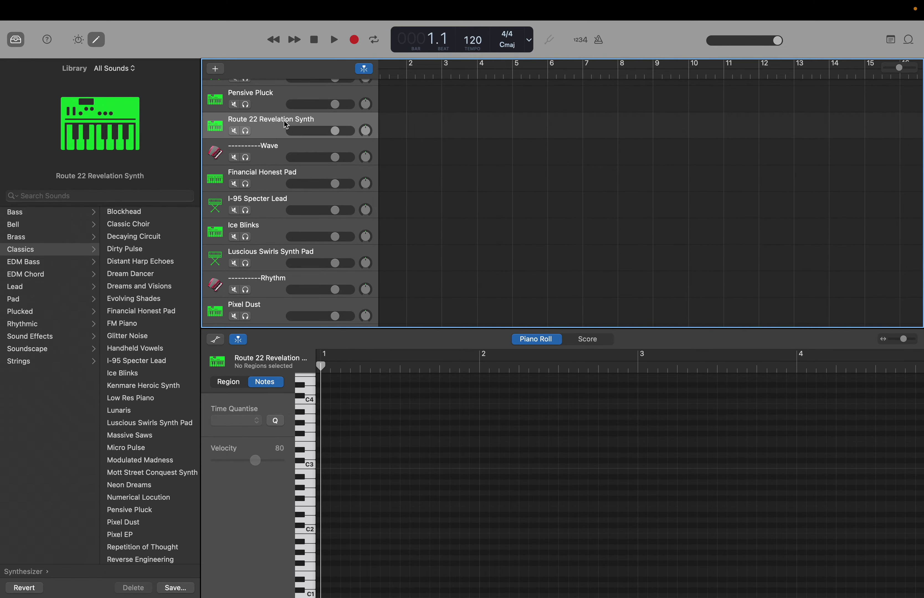
scroll(284, 136, "up", 15)
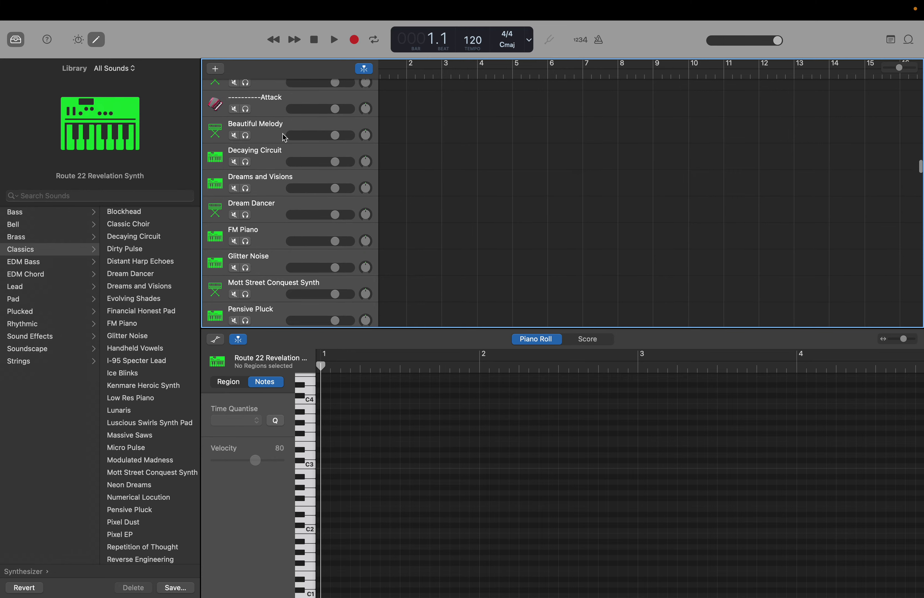
Audition the Sad Story track at C4 and move it to the end of the Attack group, just above the Wave divider
scroll(284, 142, "down", 14)
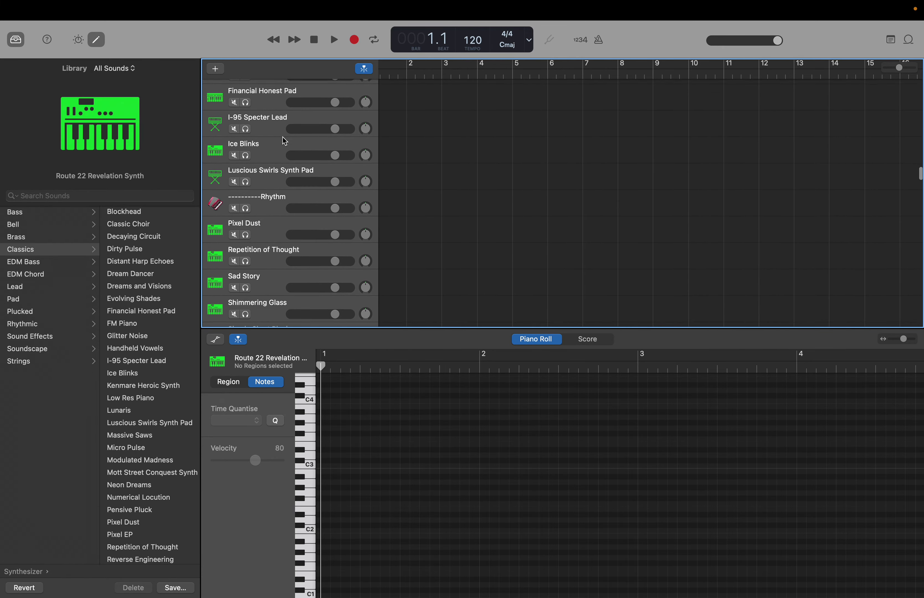
scroll(269, 228, "down", 1)
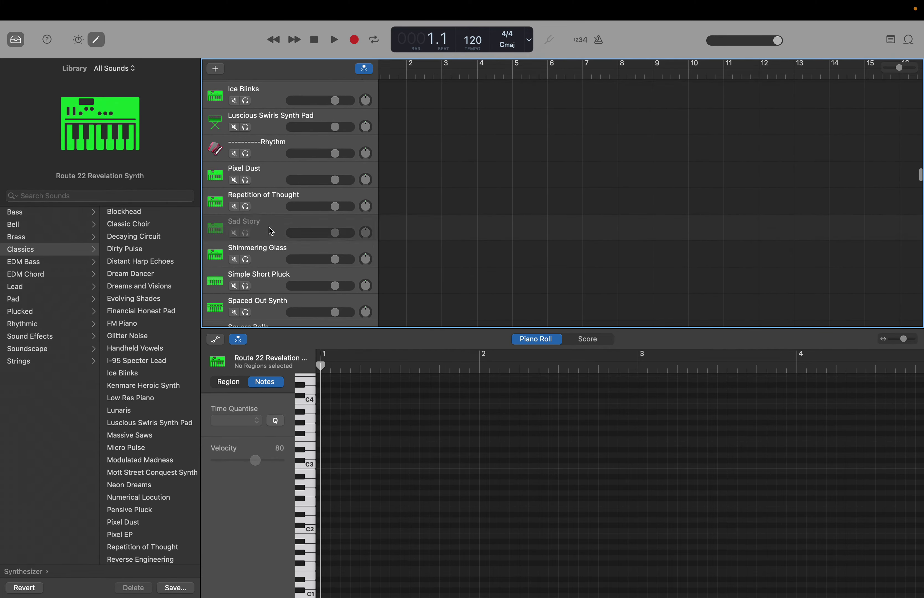
left_click(269, 228)
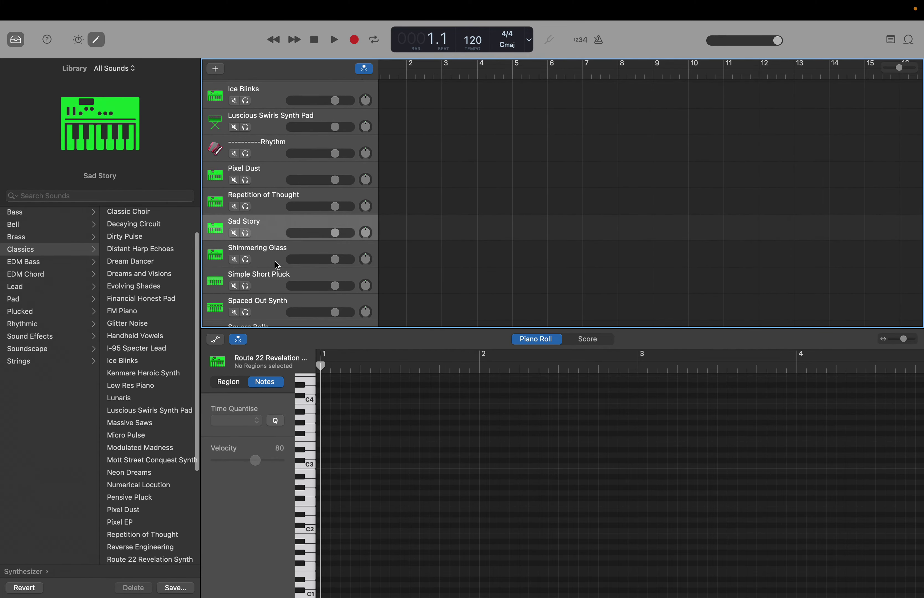
left_click(310, 406)
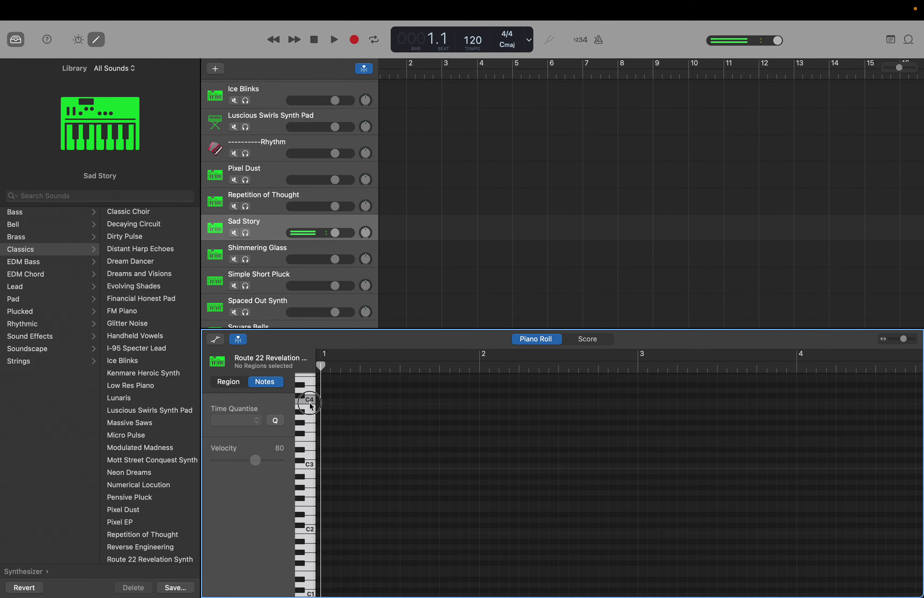
left_click_drag(274, 232, 275, 154)
Audition the Shimmering Glass track repeatedly at C4 and move it below Micro Pulse at the end of the Delay group
scroll(275, 156, "down", 3)
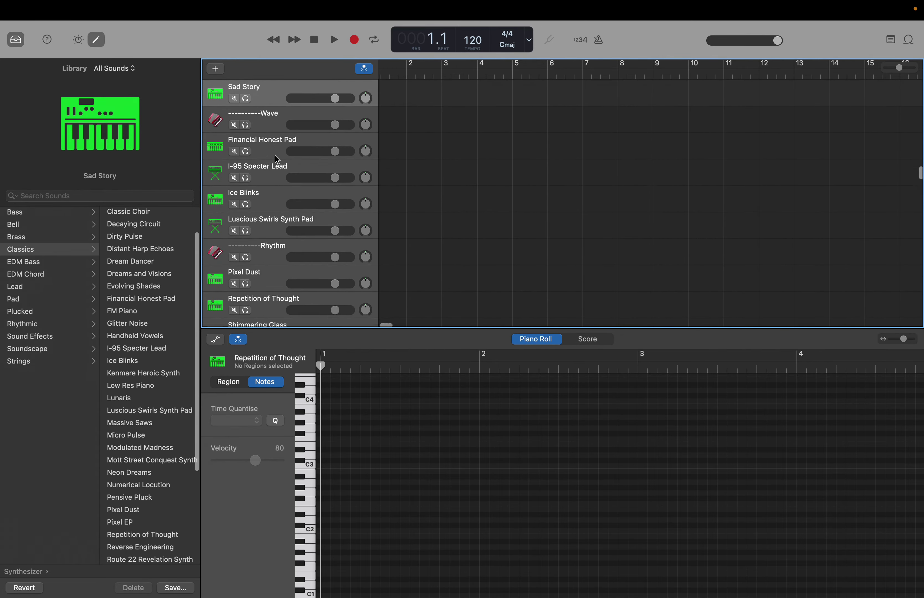
scroll(275, 156, "down", 5)
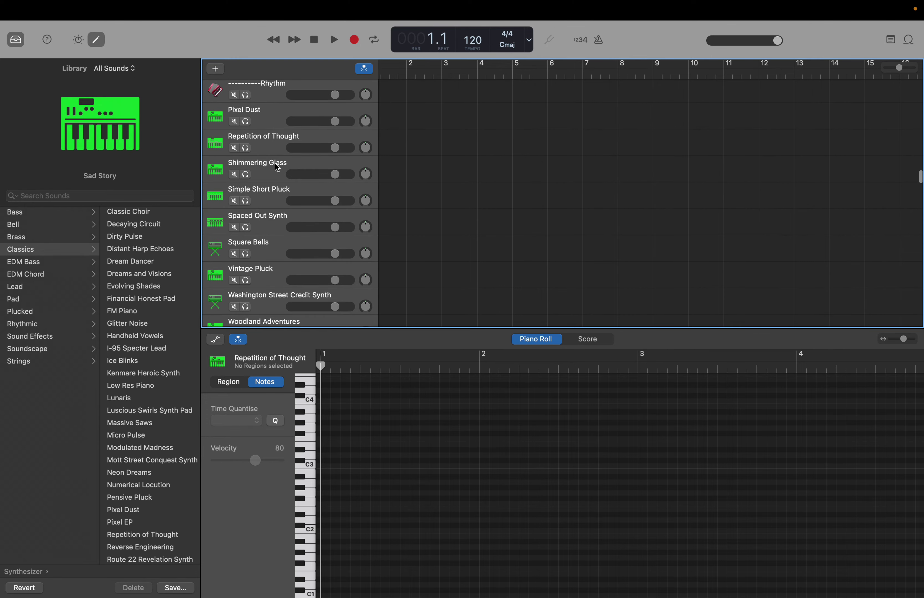
left_click(275, 165)
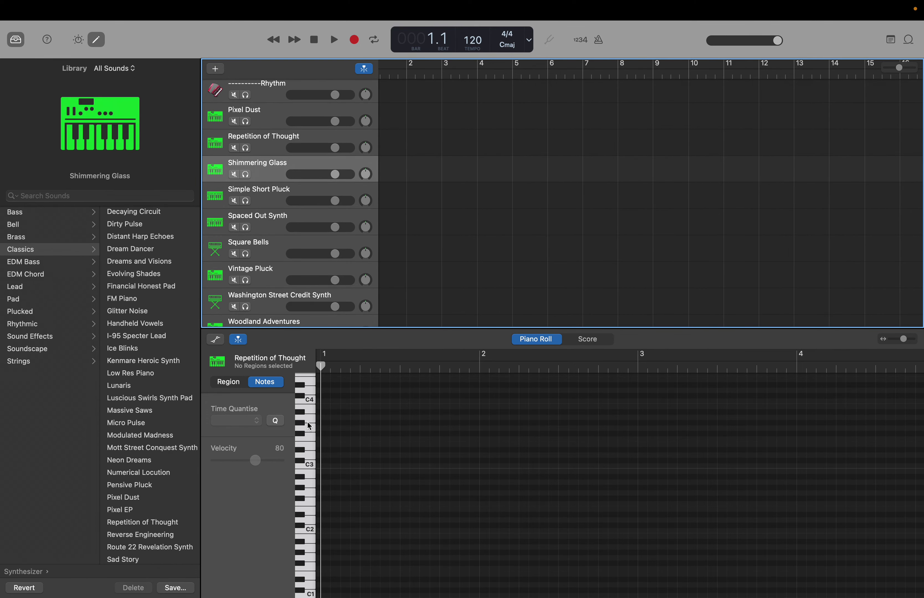
left_click(309, 404)
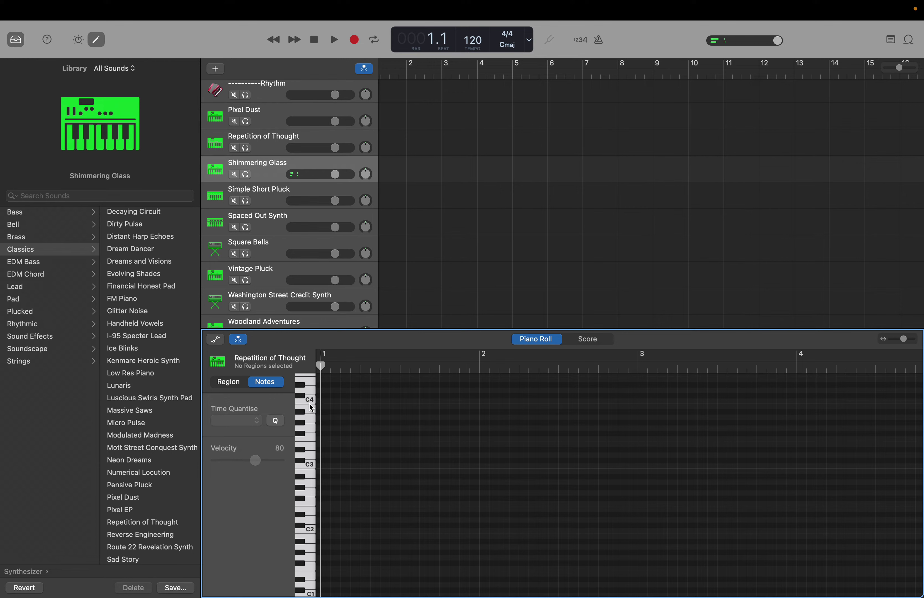
left_click(311, 405)
left_click(311, 405)
left_click_drag(272, 174, 275, 241)
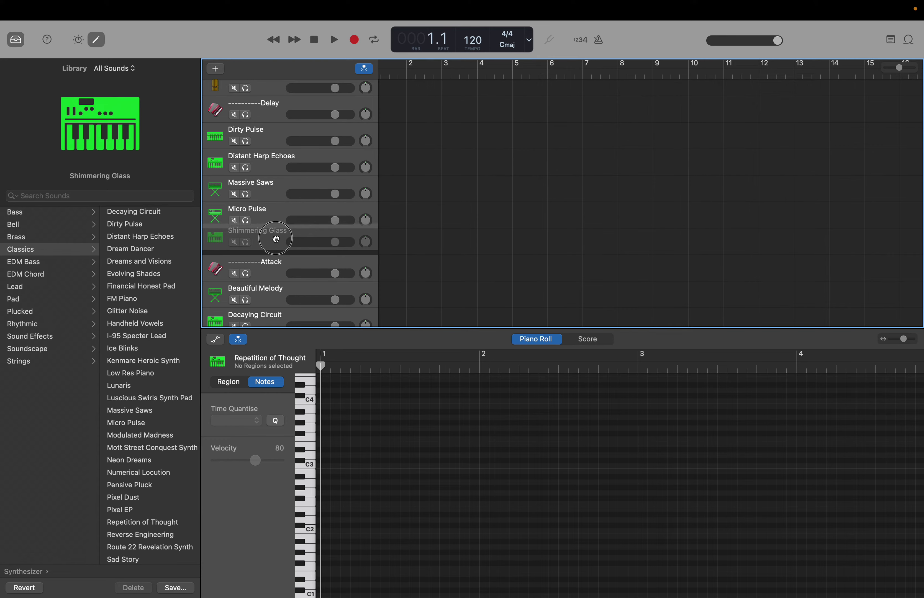
Audition the Simple Short Pluck track at C4 and move it to the end of the Attack group, just above the Wave divider
scroll(275, 239, "down", 15)
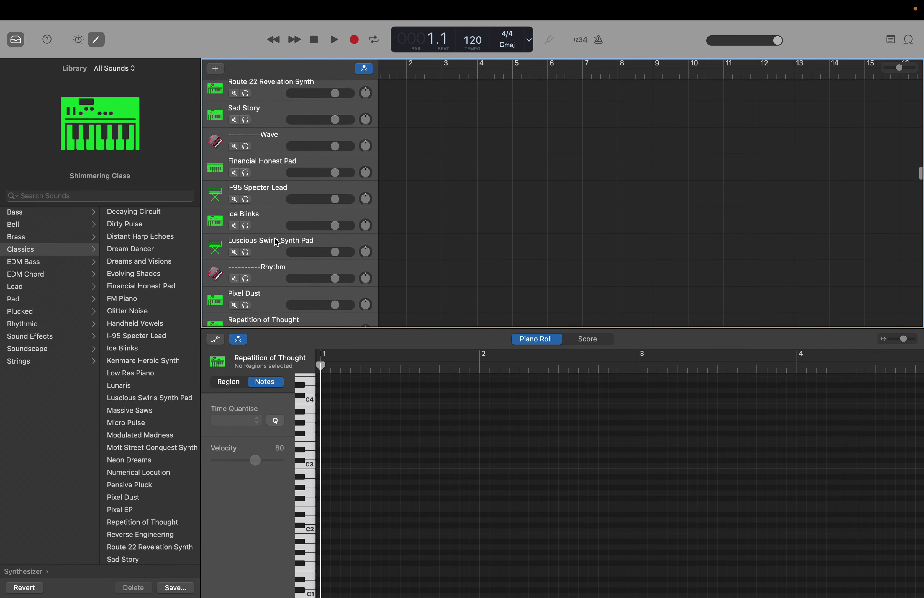
scroll(275, 238, "down", 10)
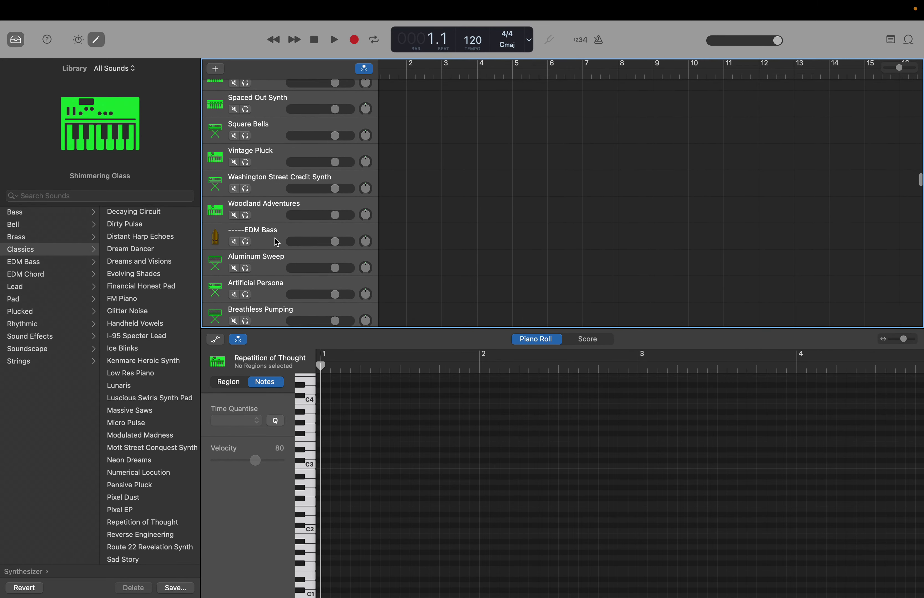
scroll(275, 239, "up", 5)
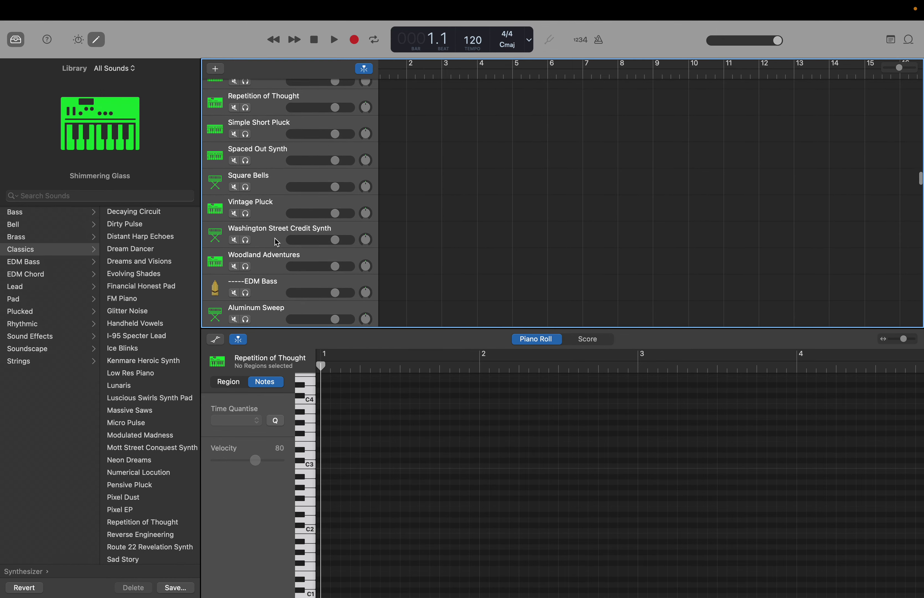
scroll(275, 239, "up", 3)
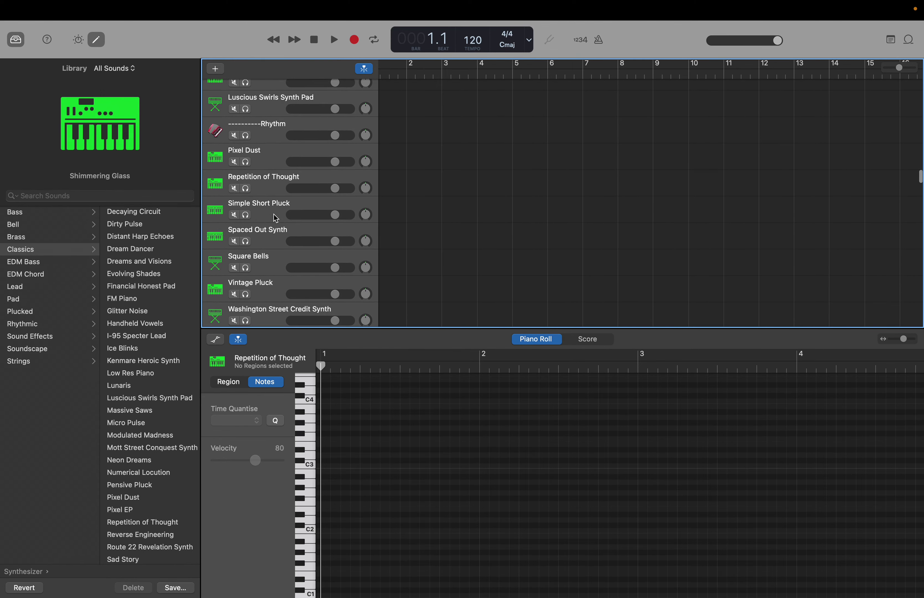
left_click(275, 219)
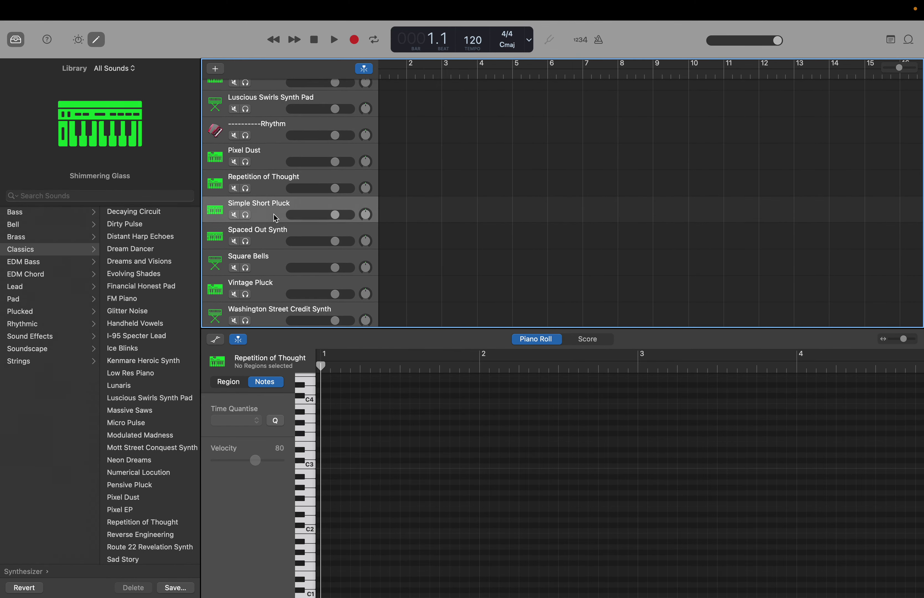
left_click(312, 400)
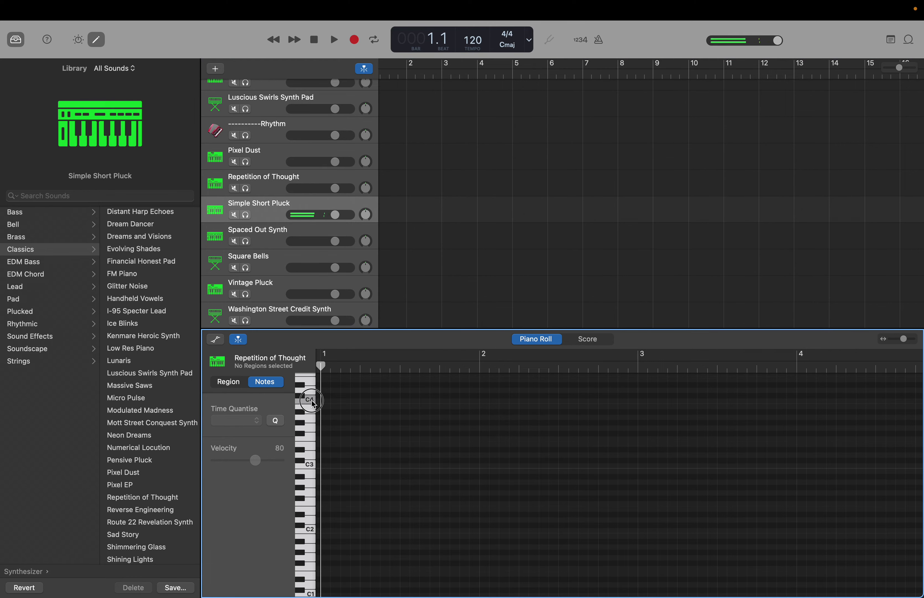
scroll(246, 186, "down", 1)
left_click_drag(265, 206, 269, 137)
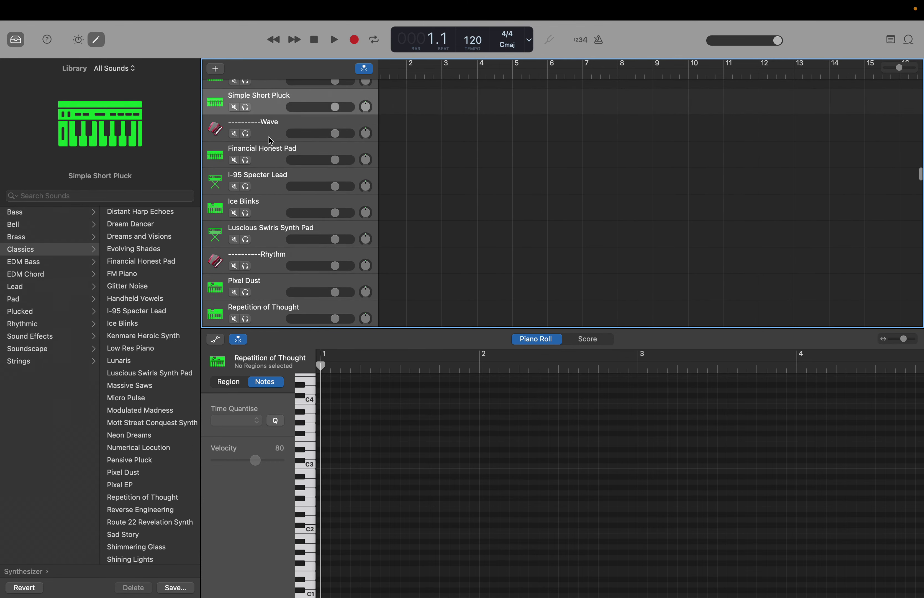
Audition the Spaced Out Synth track at C4 and move it below Luscious Swirls Synth Pad at the end of the Wave group
scroll(269, 138, "down", 5)
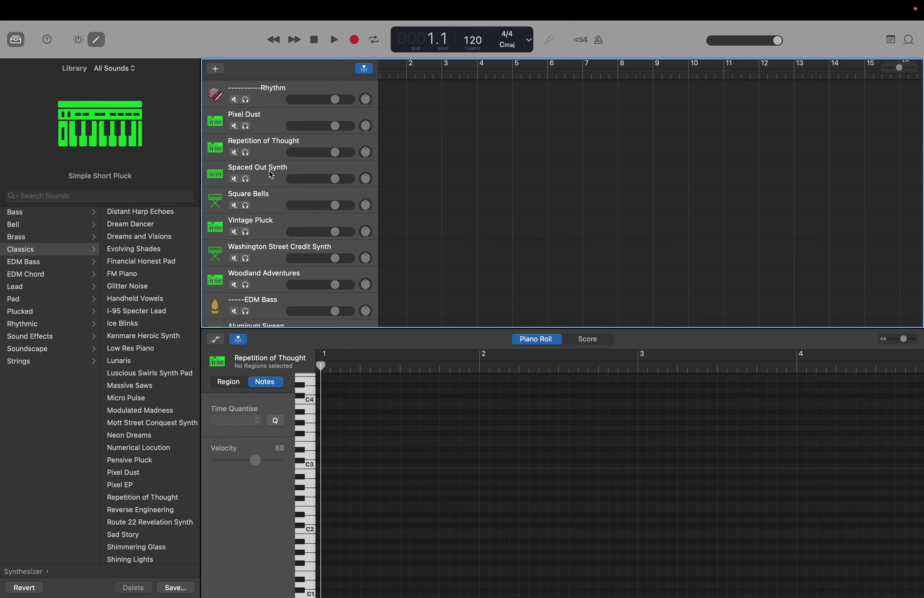
left_click(269, 171)
left_click(311, 400)
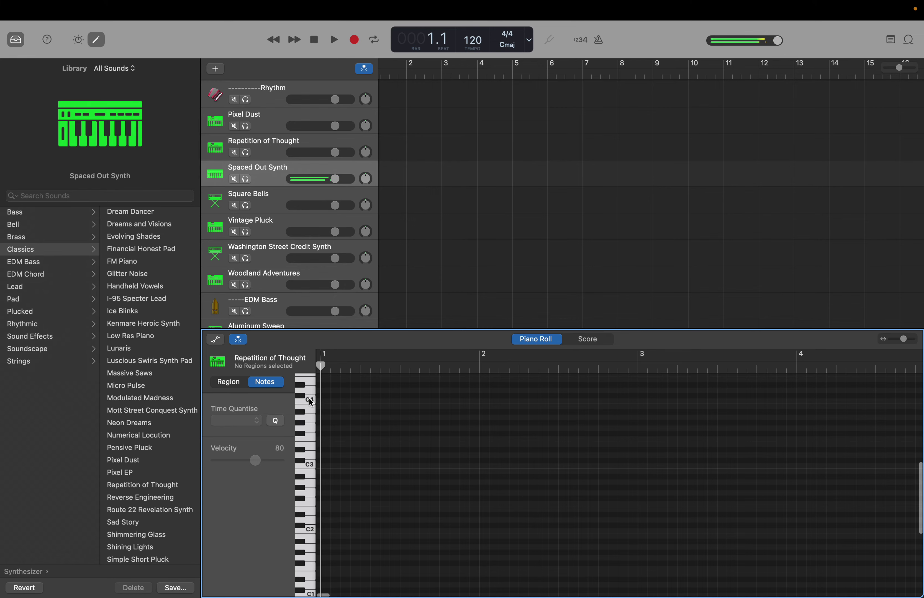
scroll(309, 400, "up", 4)
scroll(263, 272, "up", 1)
scroll(263, 272, "up", 1)
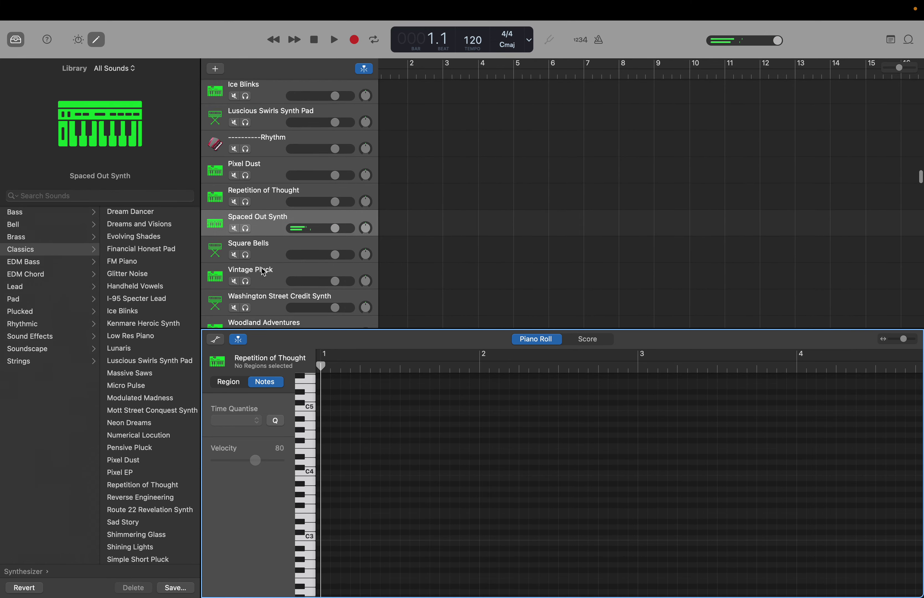
left_click_drag(263, 233, 263, 144)
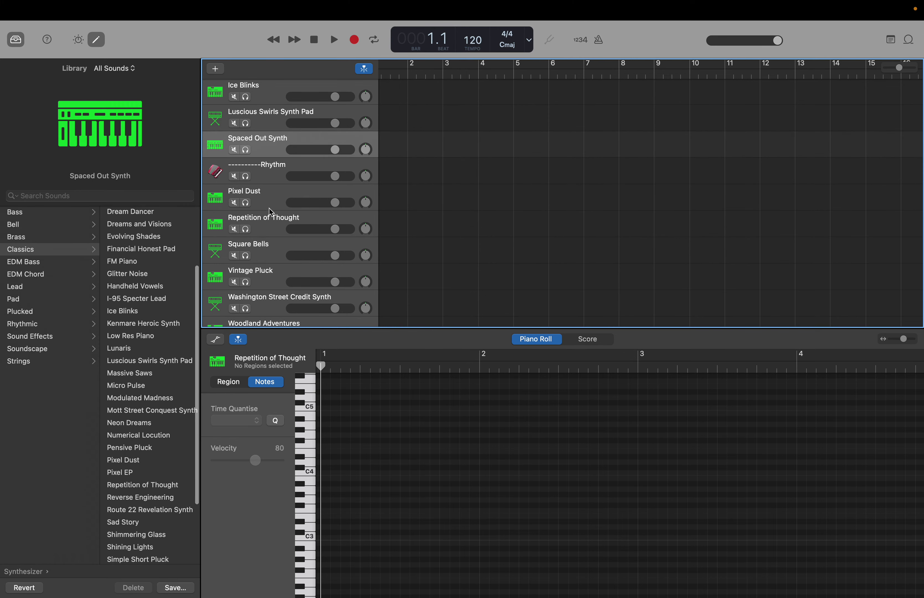
Audition the Square Bells track at C5 and move it below Simple Short Pluck at the end of the Attack group
left_click(268, 248)
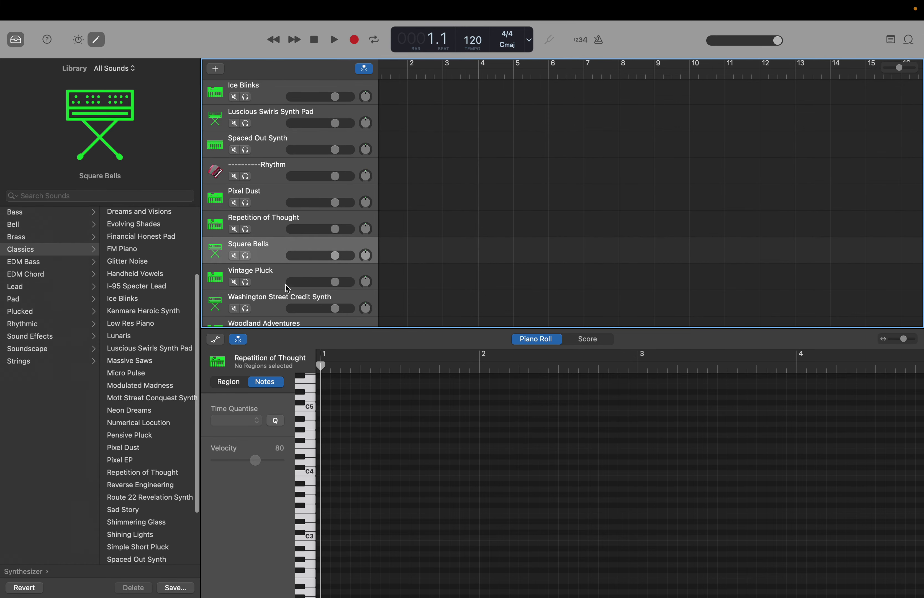
left_click(310, 407)
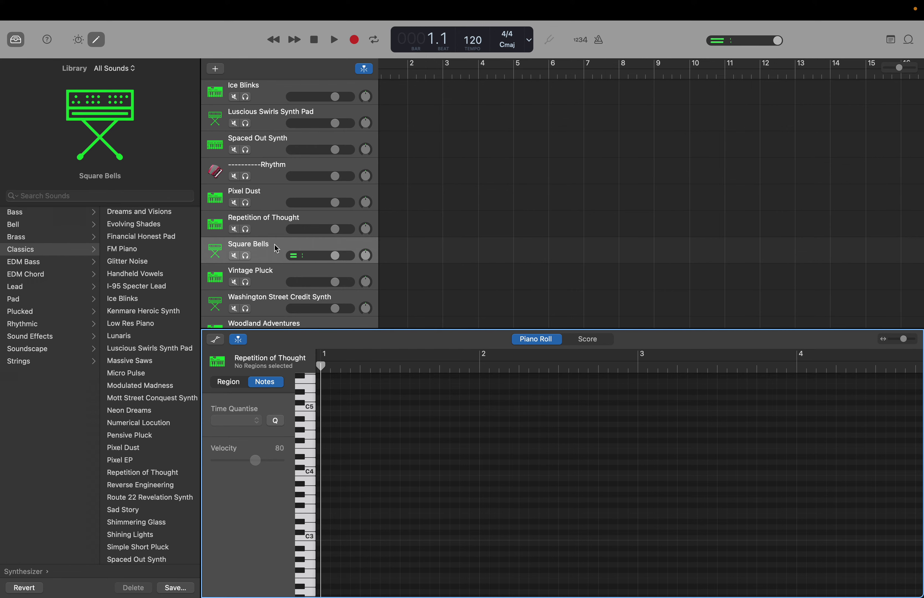
left_click_drag(274, 245, 274, 151)
Audition the Vintage Pluck track at C4 and move it below Square Bells at the end of the Attack group
scroll(274, 150, "down", 8)
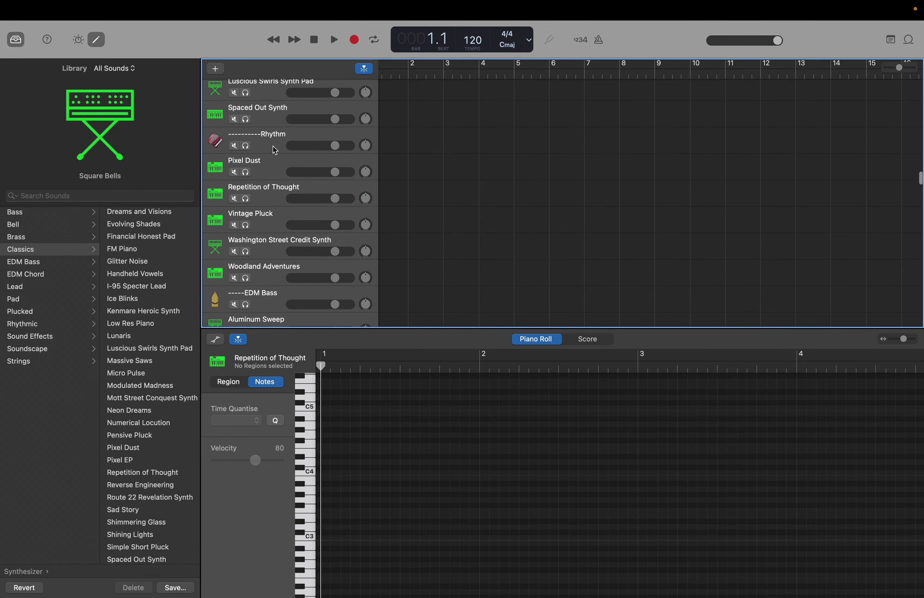
scroll(275, 151, "down", 3)
left_click(287, 186)
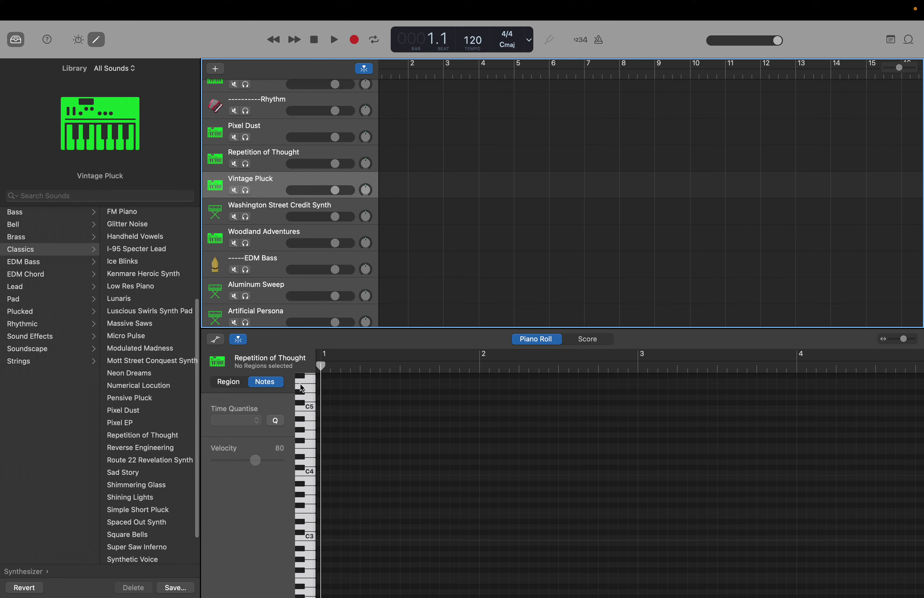
left_click(311, 471)
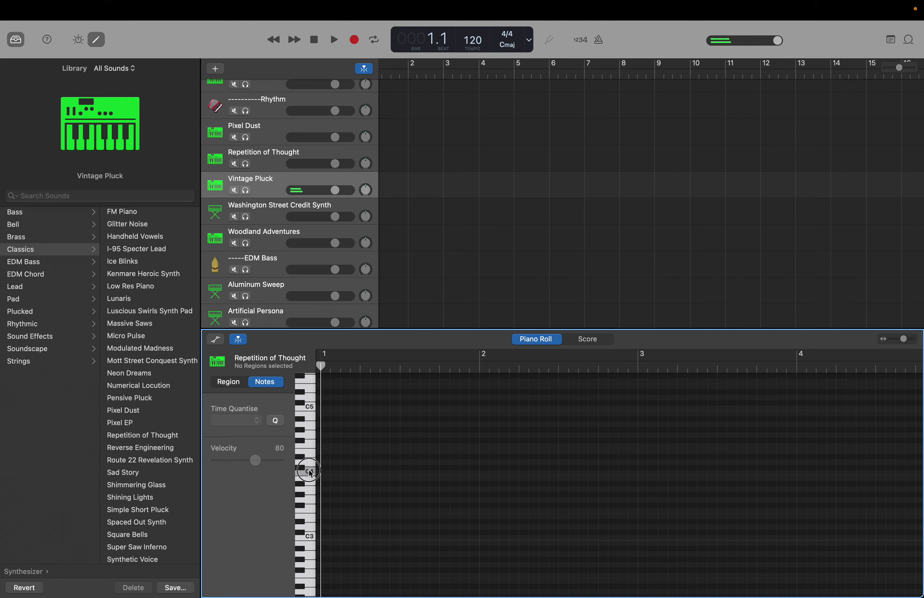
left_click(311, 474)
left_click_drag(274, 190, 289, 239)
Audition the Washington Street Credit Synth track at C4 and move it below Spaced Out Synth at the end of the Wave group
scroll(288, 239, "down", 5)
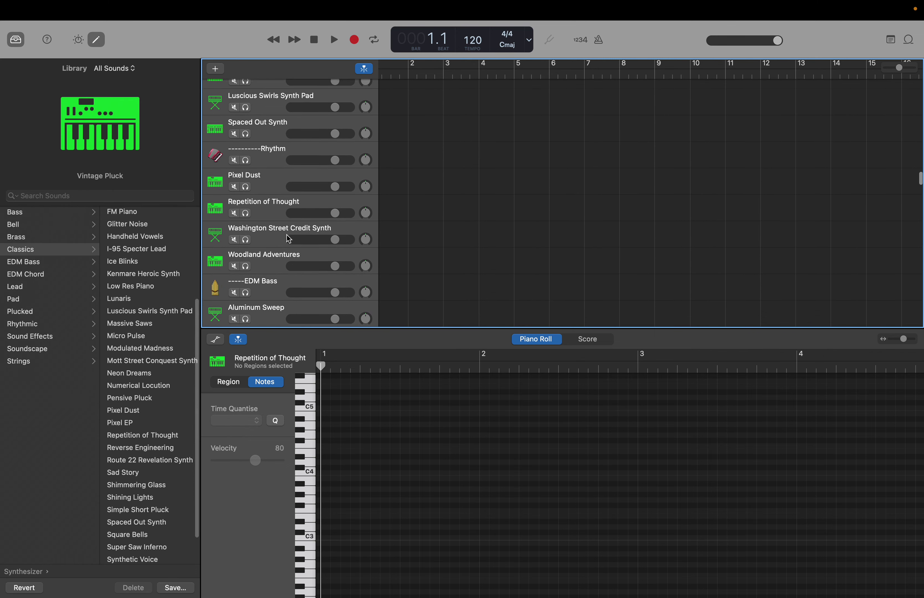
scroll(274, 201, "down", 1)
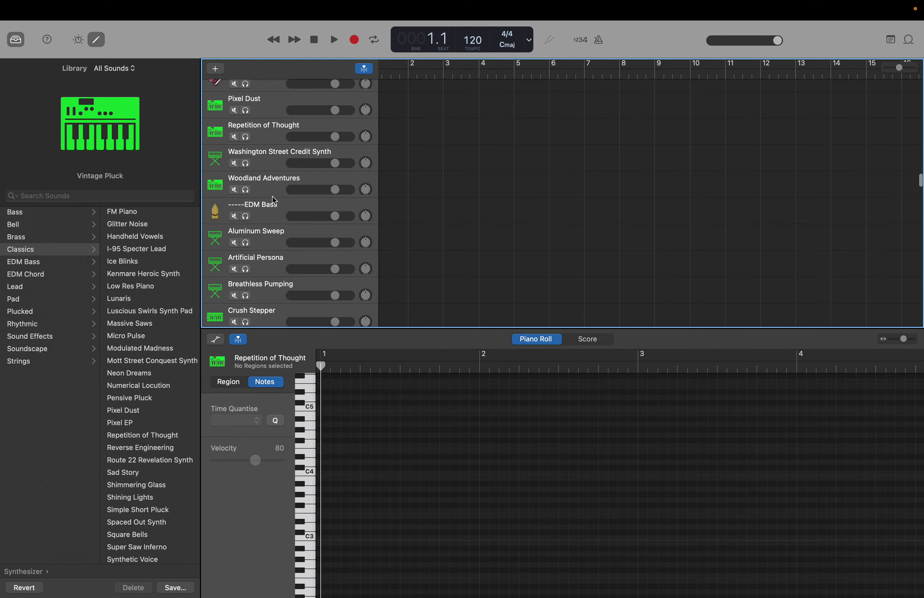
scroll(274, 200, "up", 1)
left_click(276, 190)
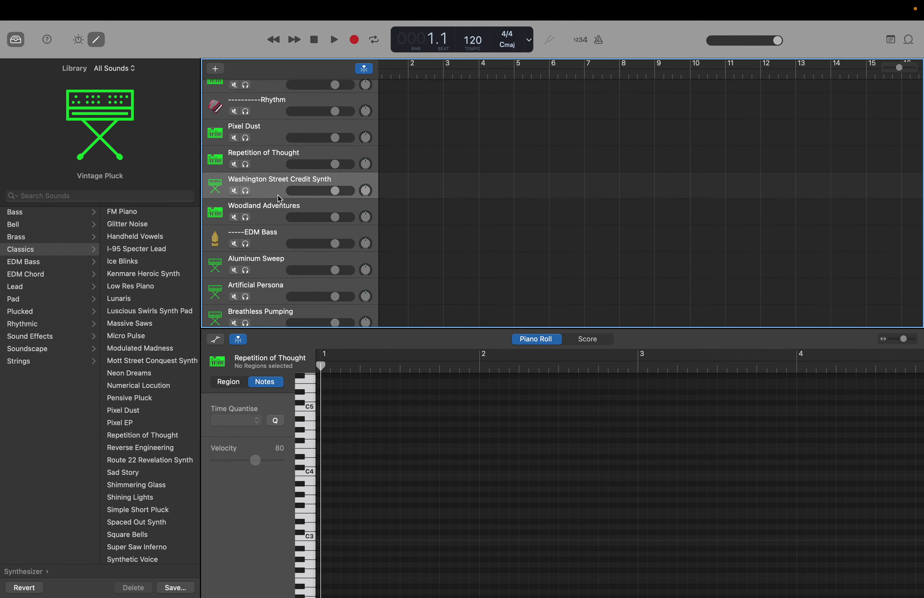
left_click(310, 472)
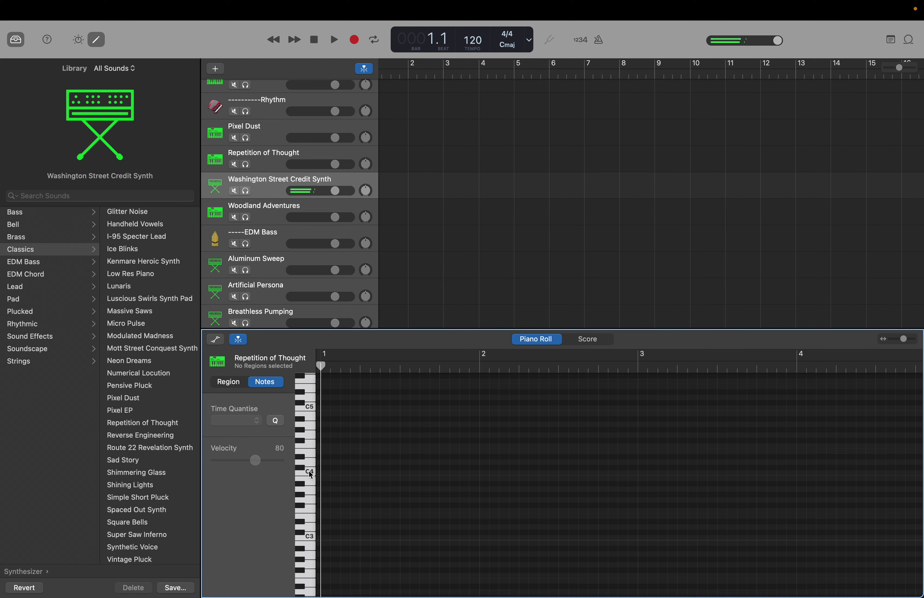
scroll(284, 269, "up", 5)
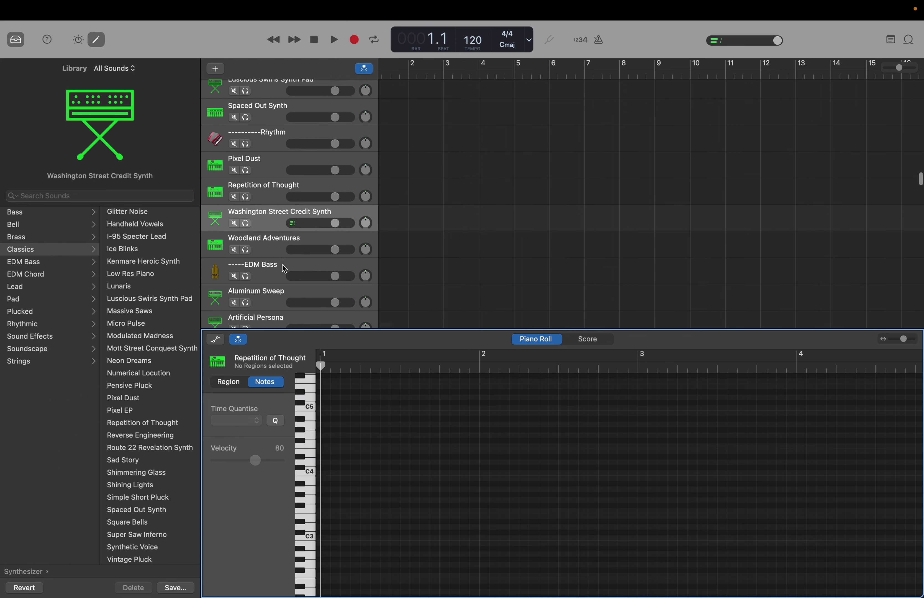
left_click_drag(278, 257, 268, 159)
scroll(268, 161, "up", 5)
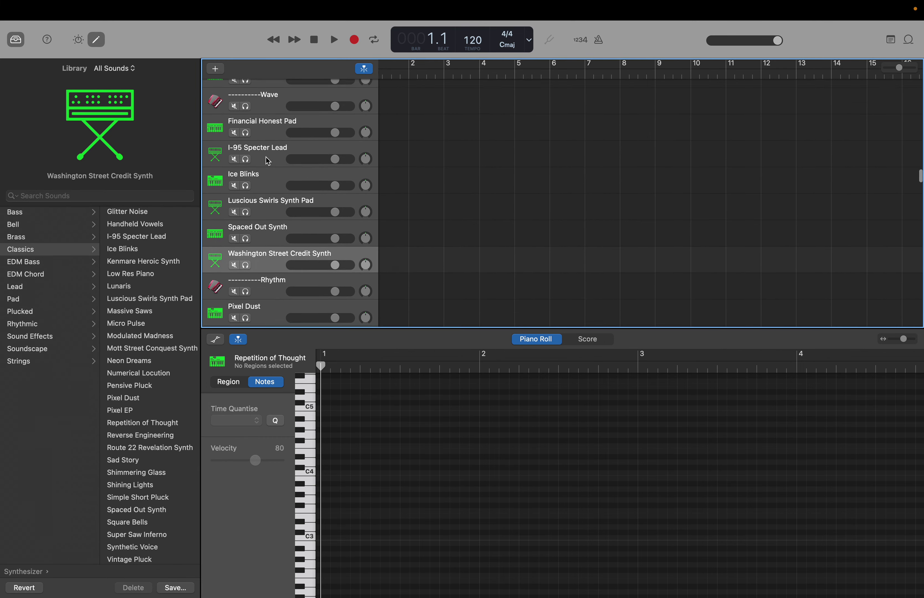
Audition the Woodland Adventures track and move it below Shimmering Glass at the end of the Delay group
scroll(268, 161, "down", 8)
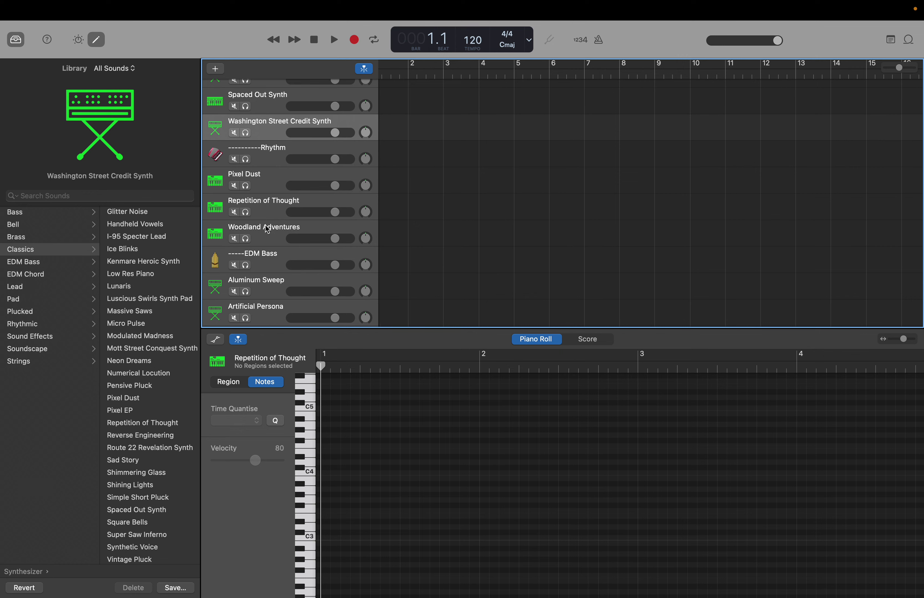
left_click(267, 230)
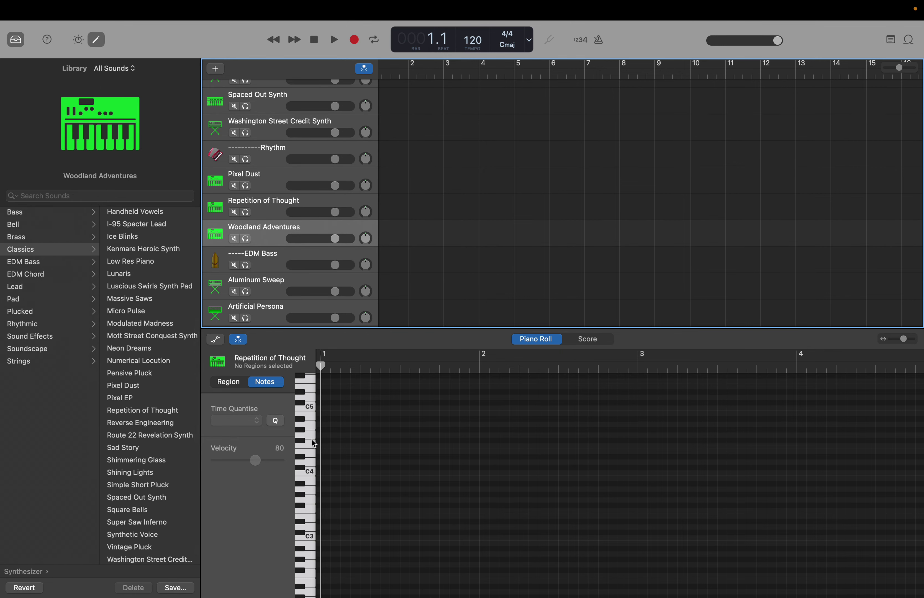
left_click(316, 479)
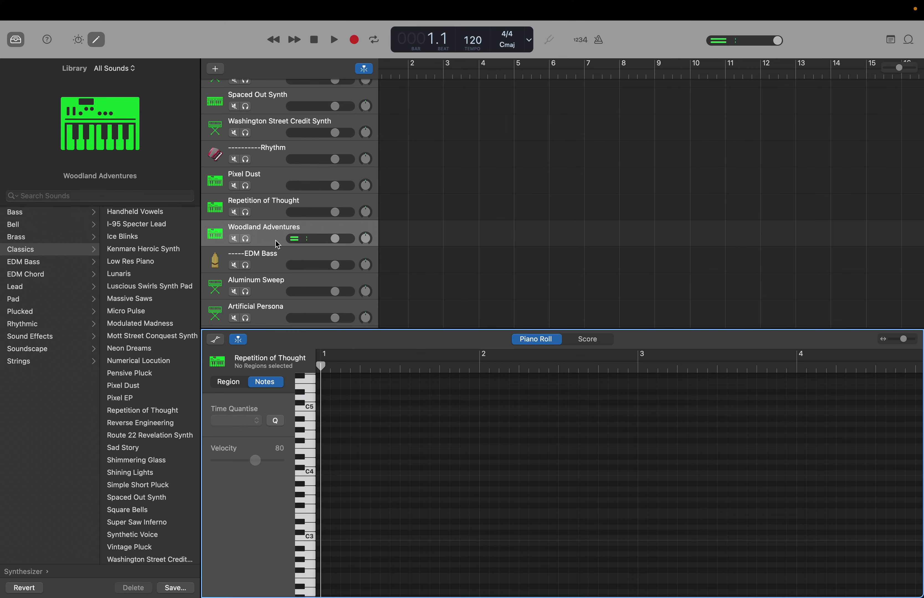
left_click_drag(265, 239, 266, 272)
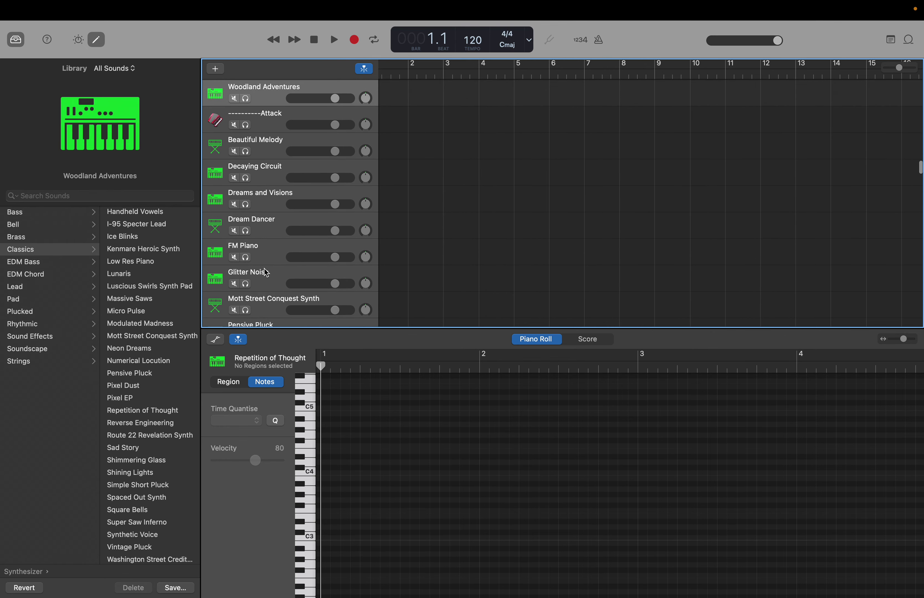
scroll(266, 274, "up", 3)
scroll(266, 273, "up", 5)
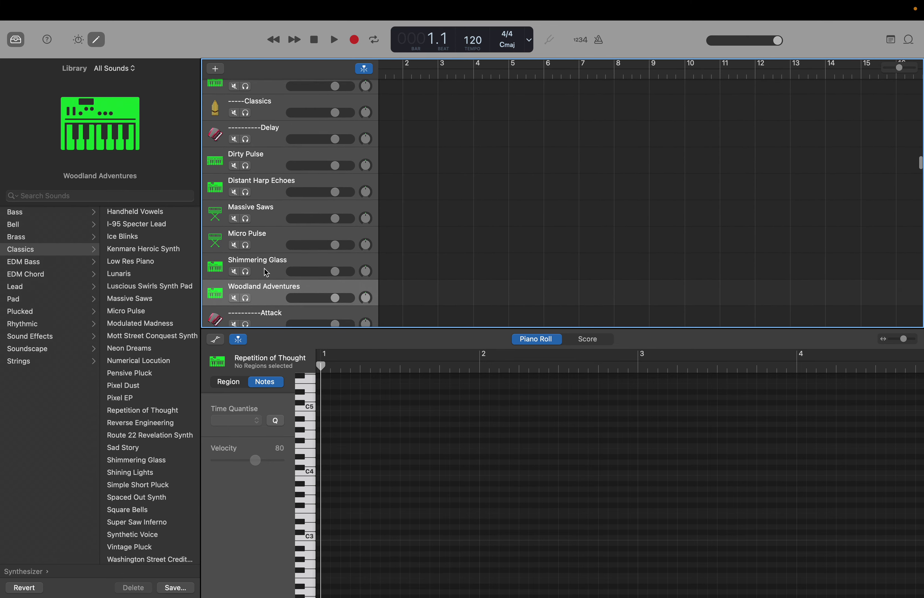
Select the EDM Bass divider track directly below the Classics section's Rhythm group
scroll(267, 273, "down", 12)
scroll(267, 273, "down", 15)
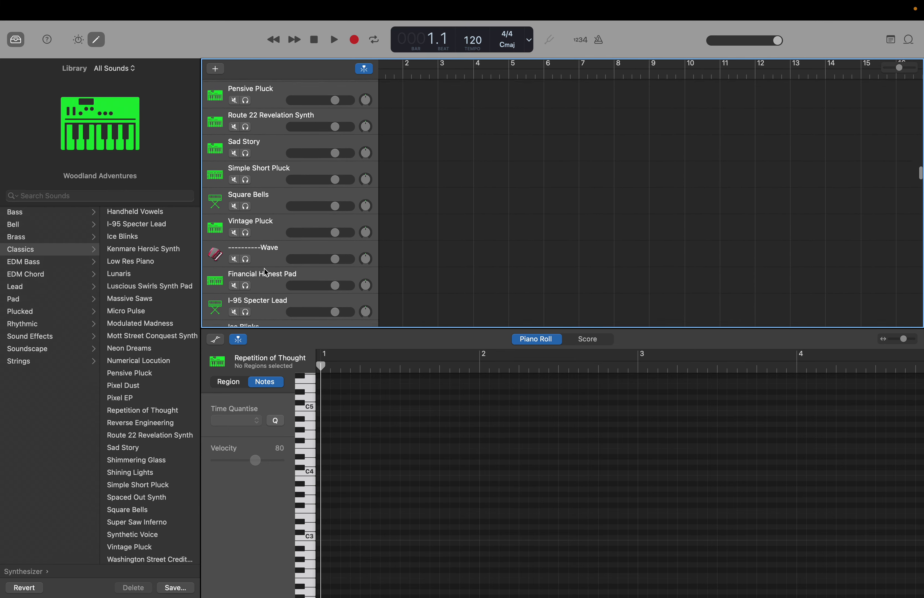
scroll(266, 272, "down", 4)
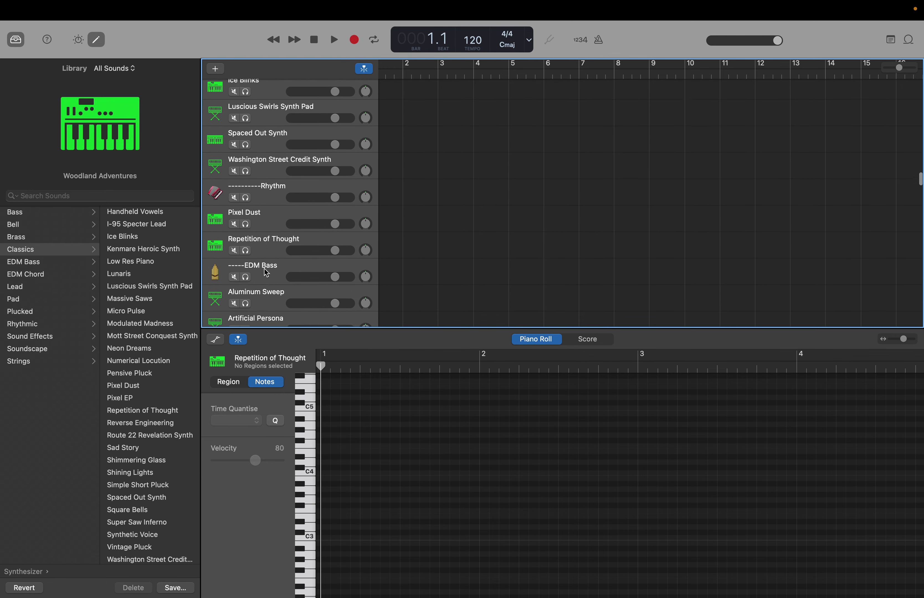
left_click(267, 240)
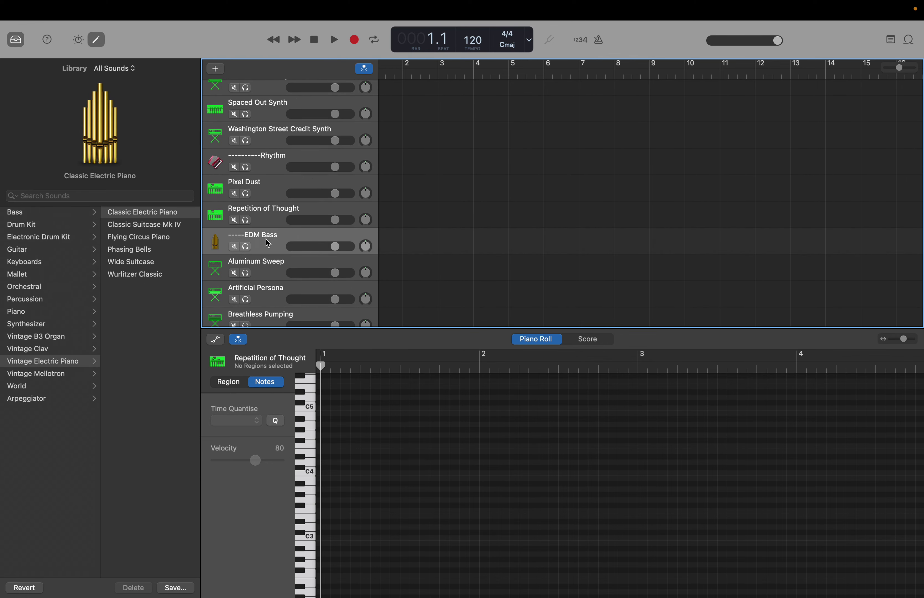